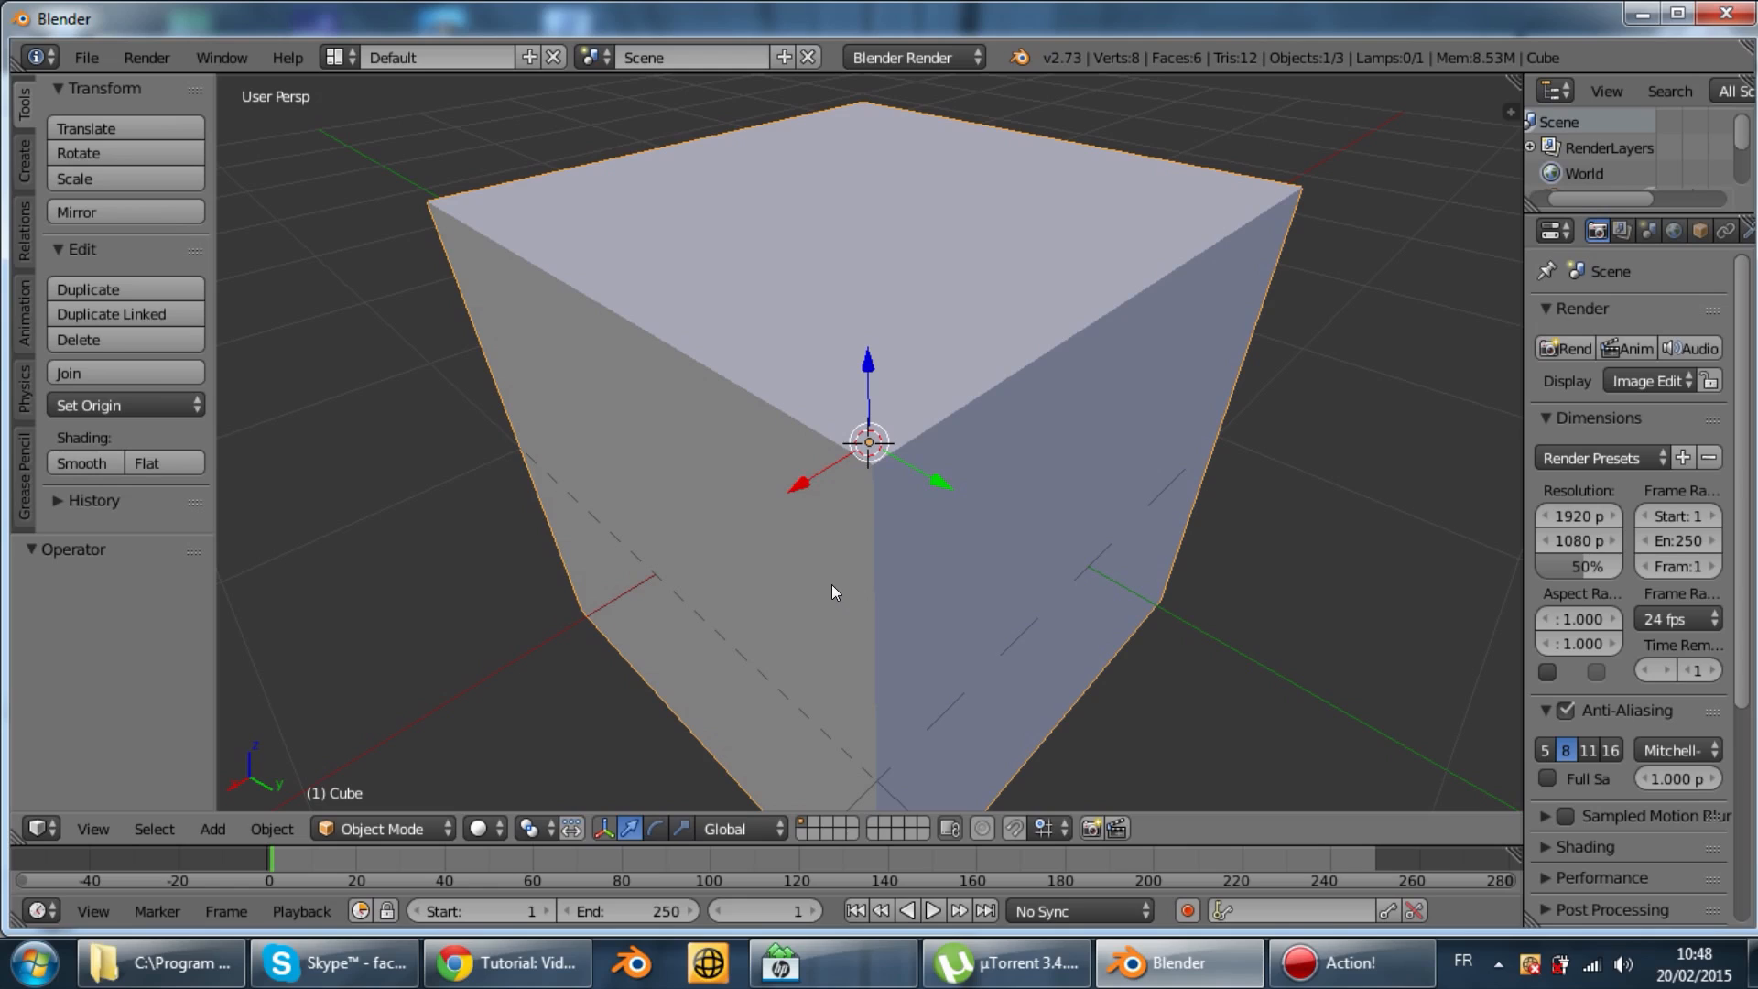
Switch the 3D view's viewport shading to Texture
scroll(826, 584, down, 5)
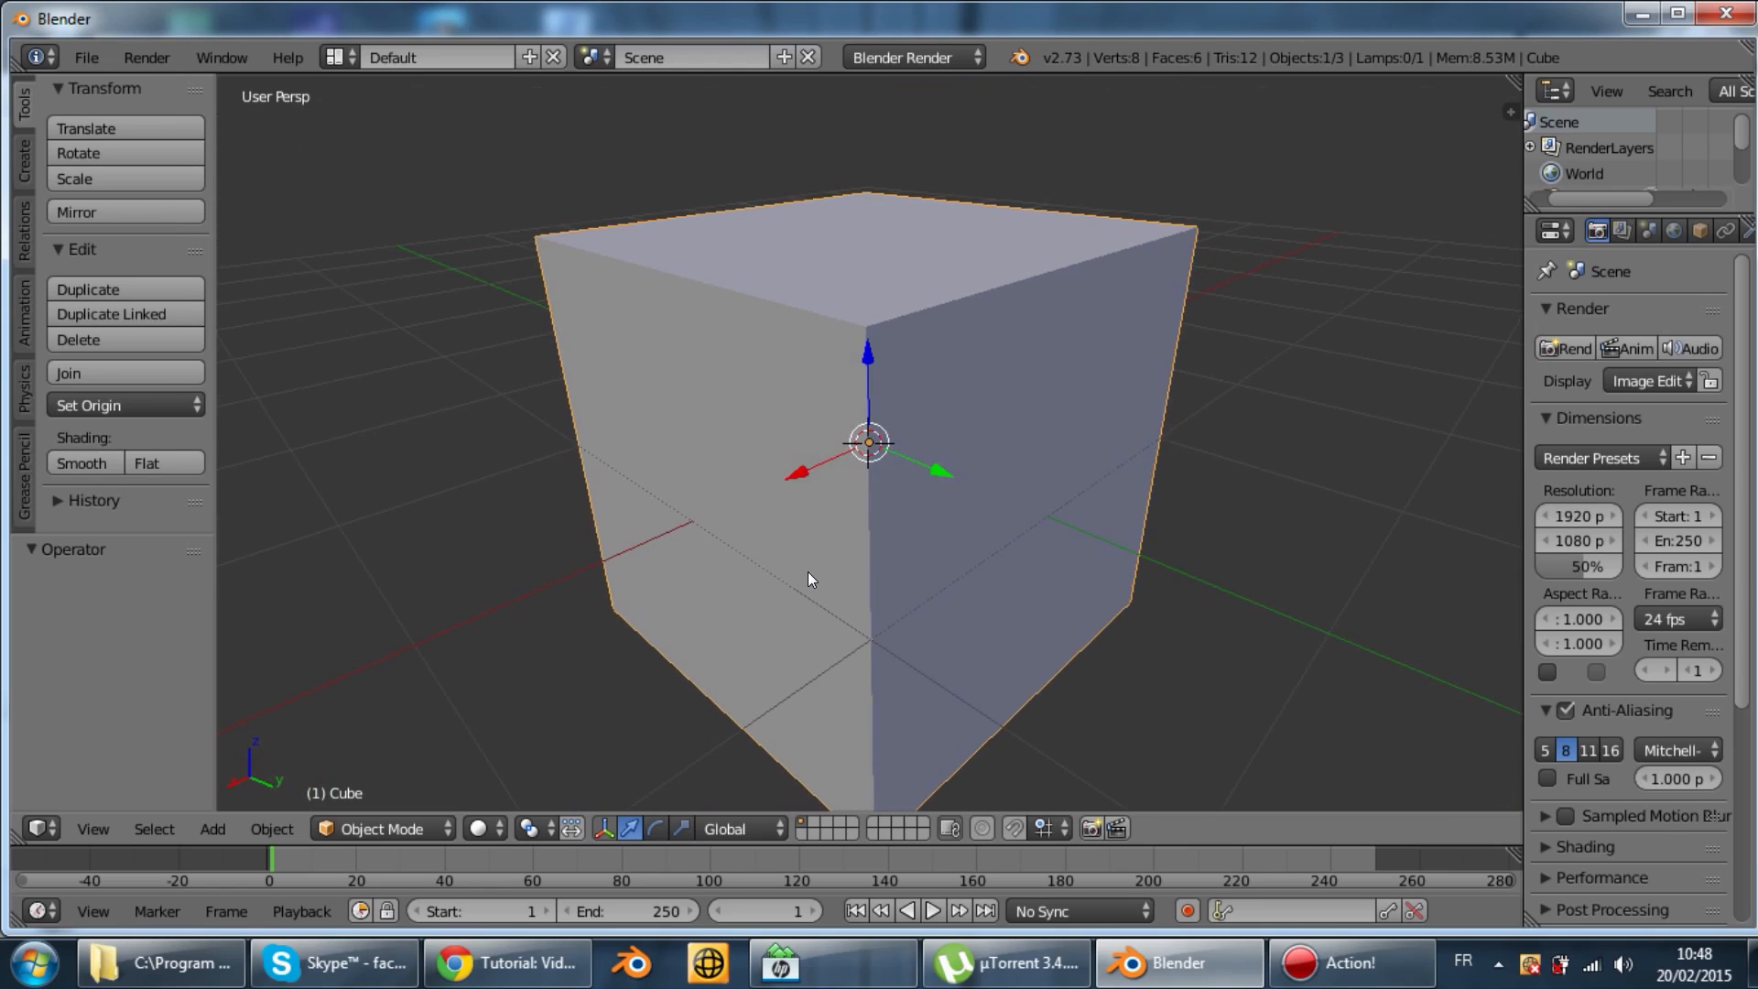
scroll(819, 561, up, 10)
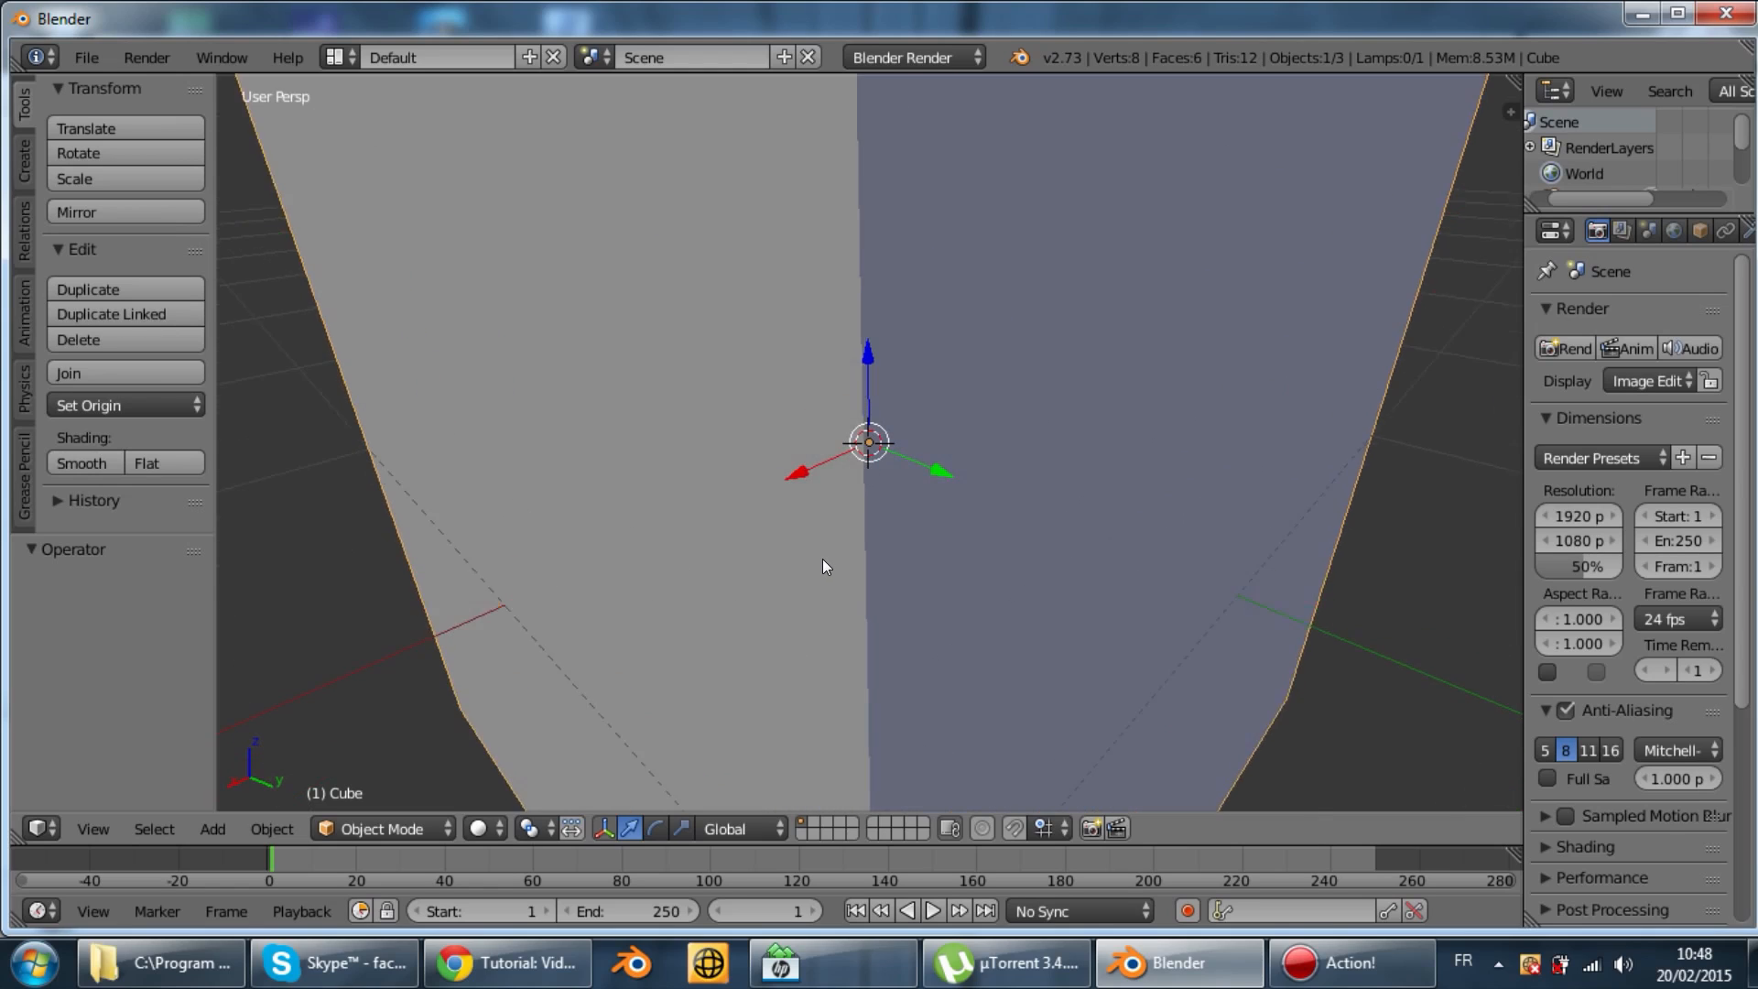
scroll(825, 564, down, 2)
click(485, 827)
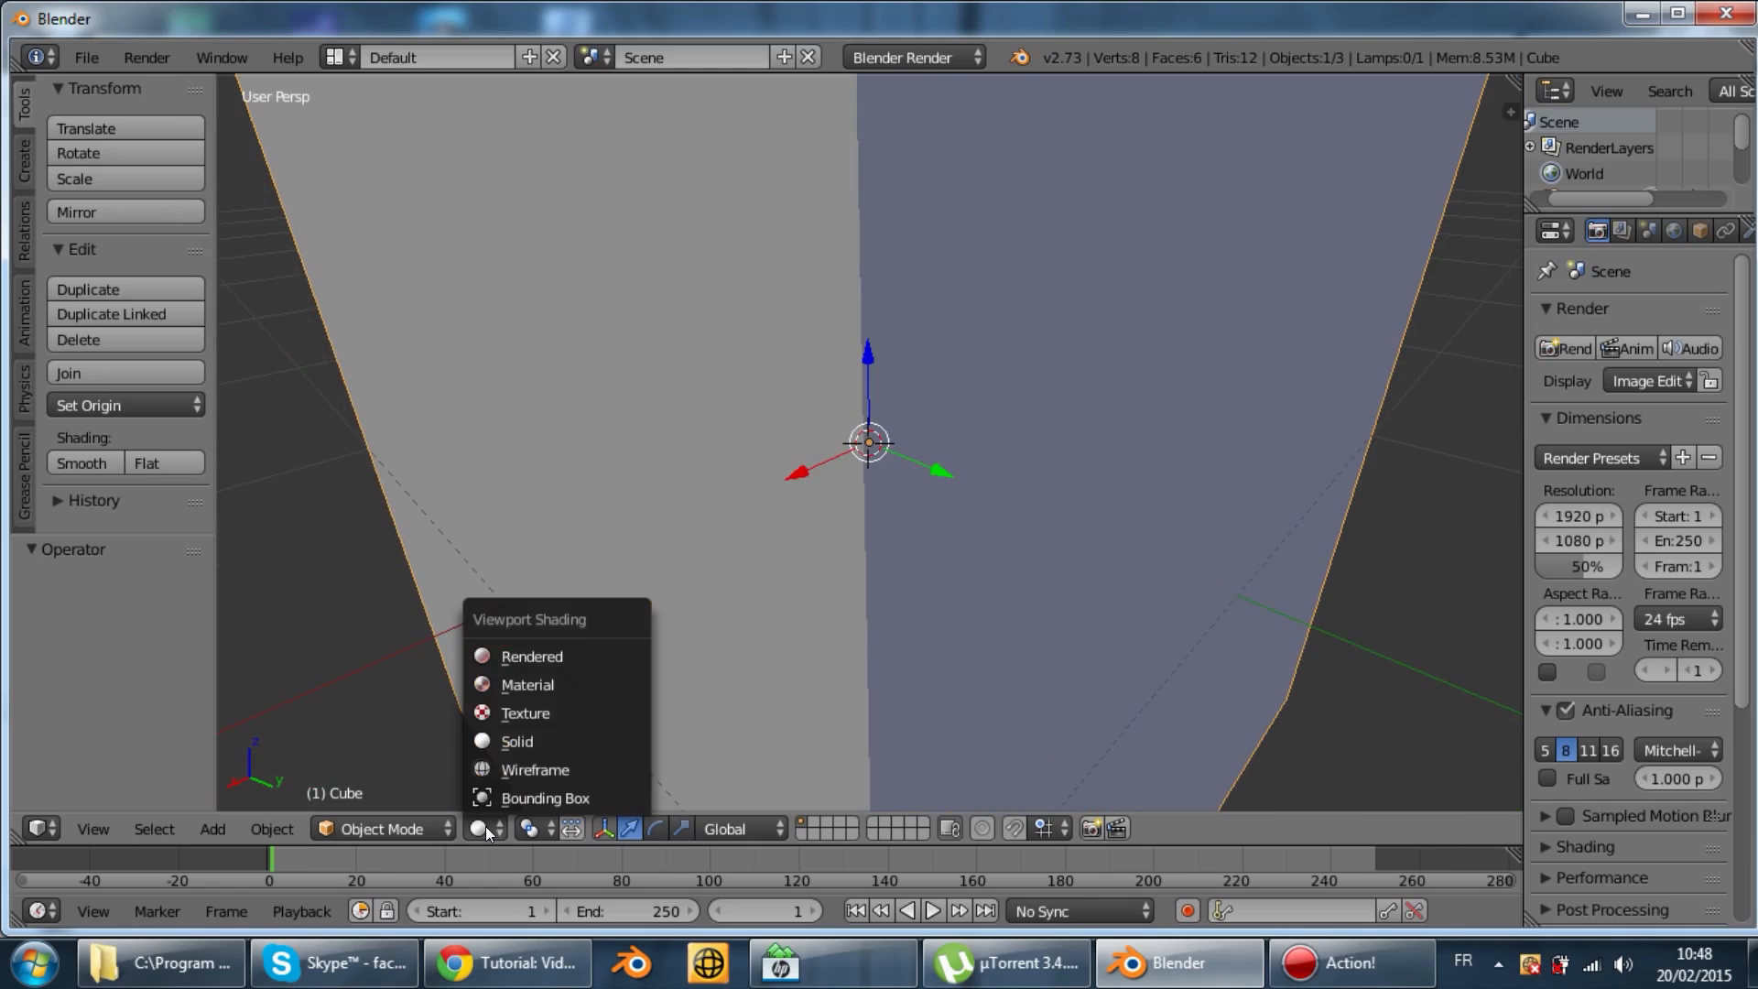
click(519, 712)
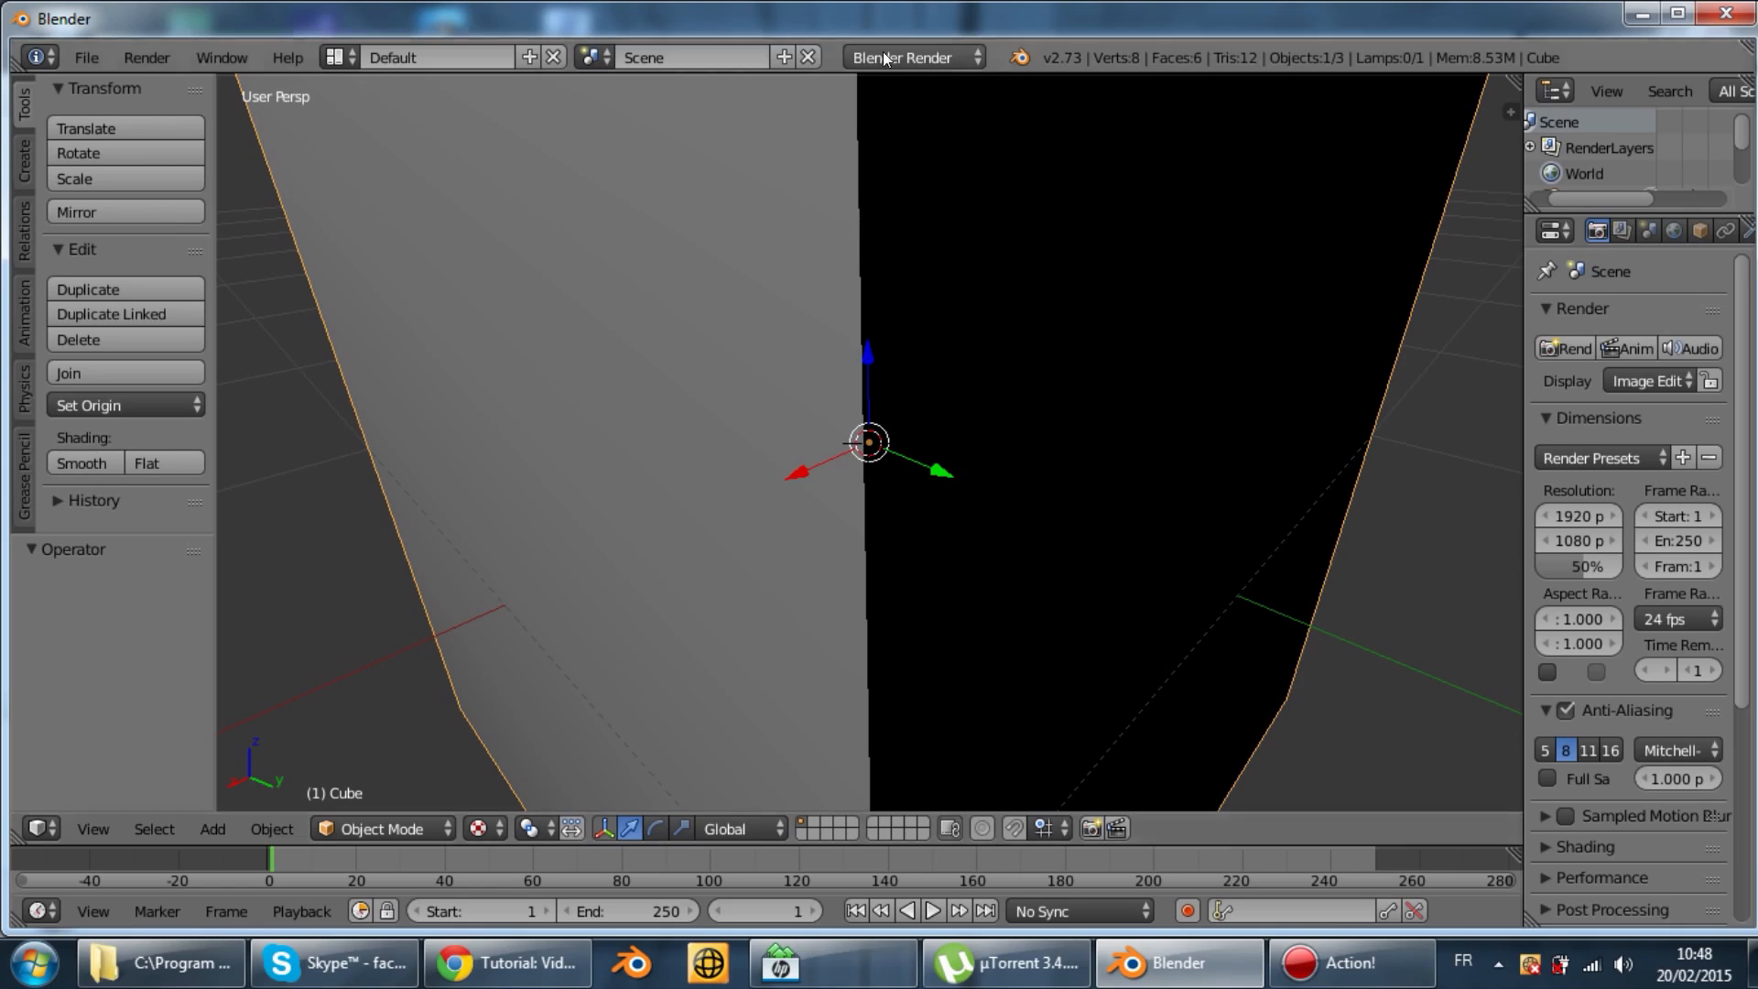
Change the render engine to Blender Game and set its shading mode to GLSL
middle_drag(883, 399, 884, 411)
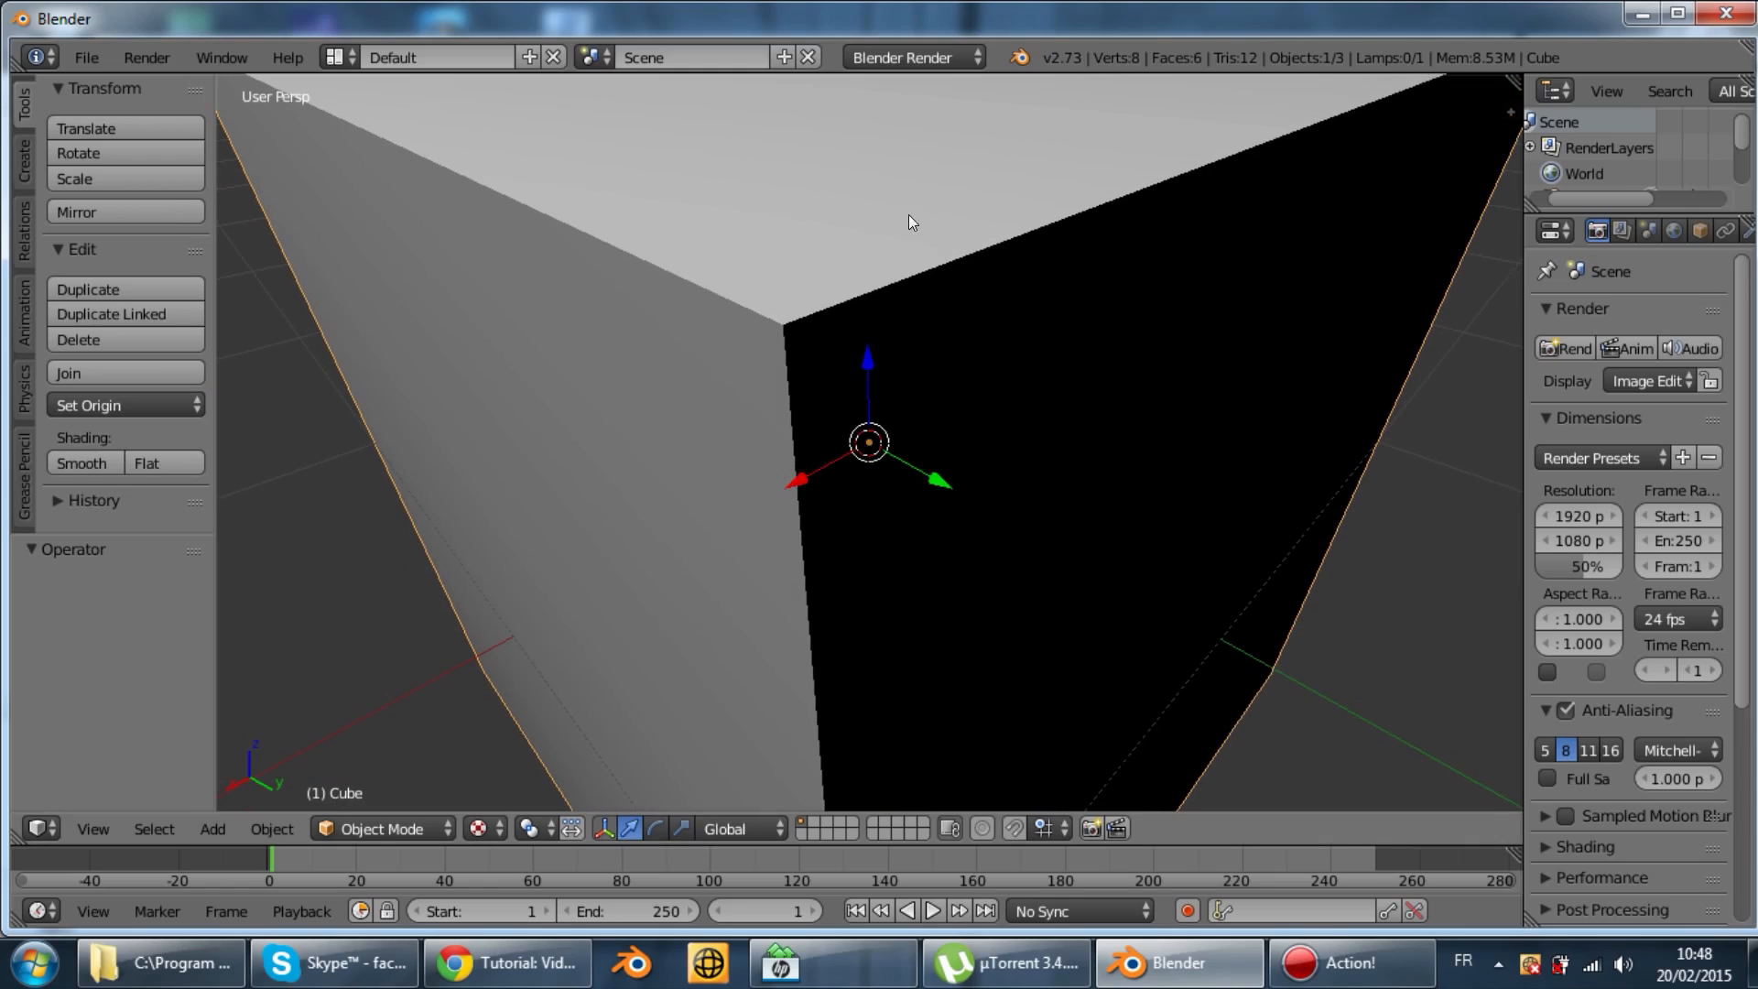
click(894, 58)
click(907, 114)
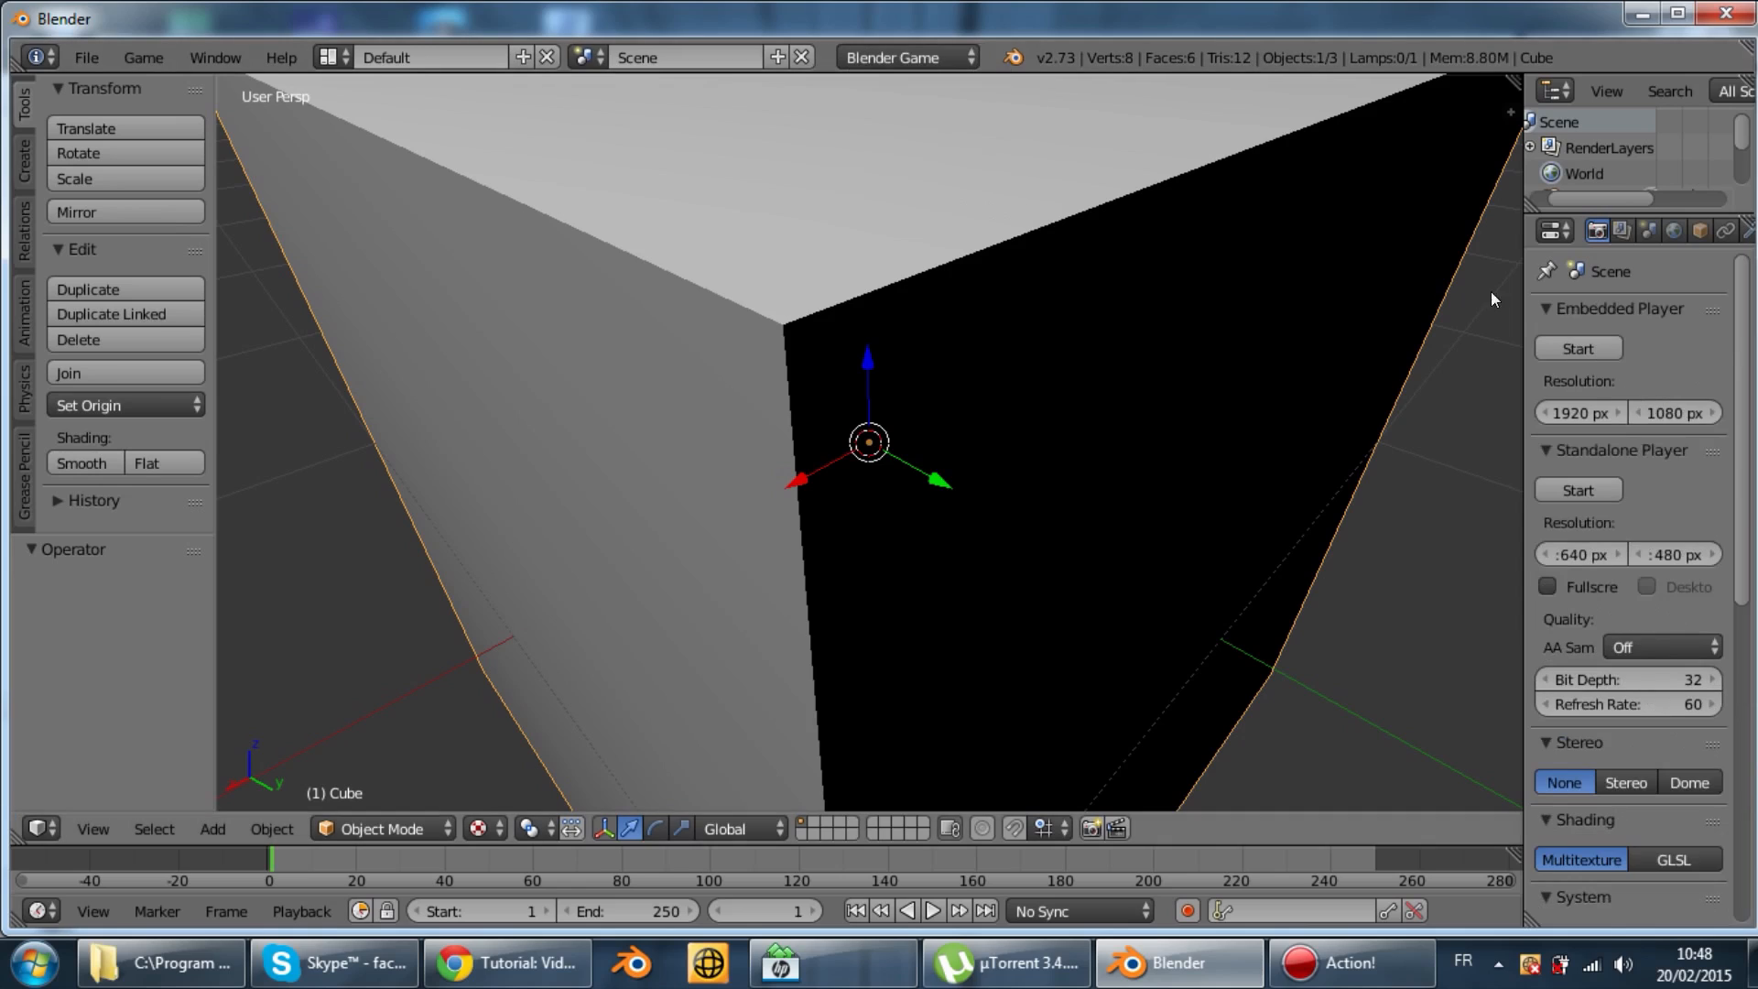
drag(1522, 267, 1351, 271)
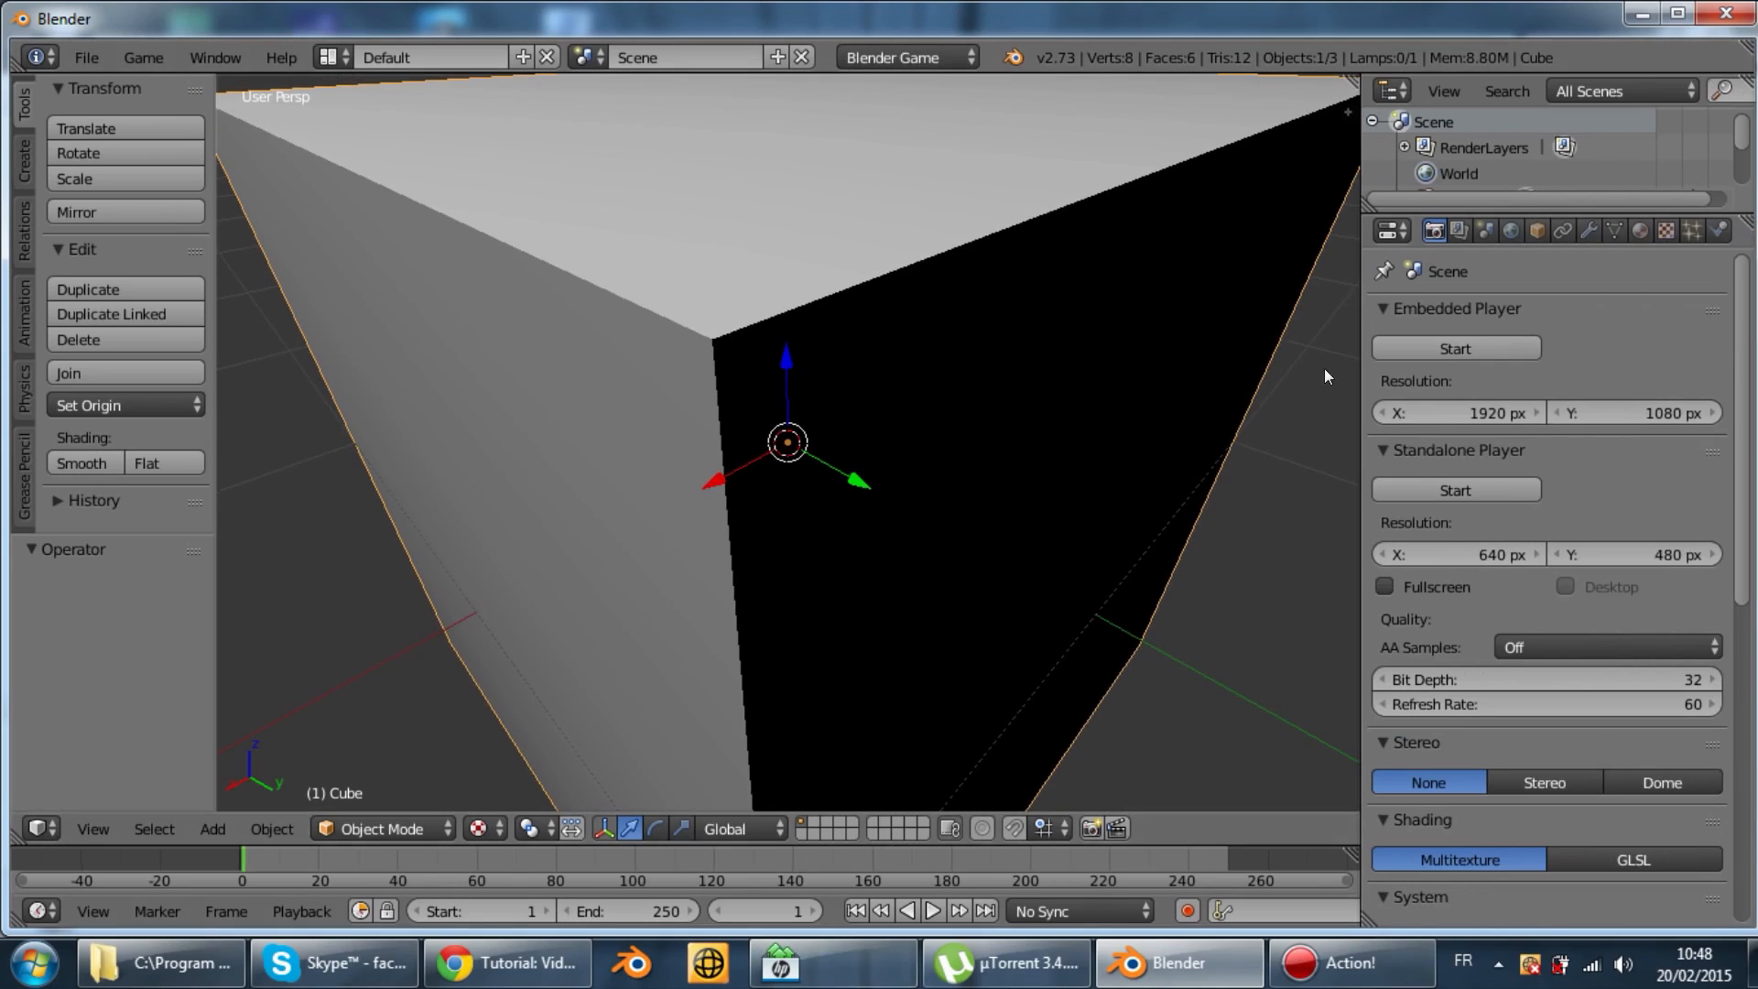
click(1632, 860)
Delete the default cube from the scene
middle_drag(865, 336, 855, 306)
scroll(864, 328, down, 6)
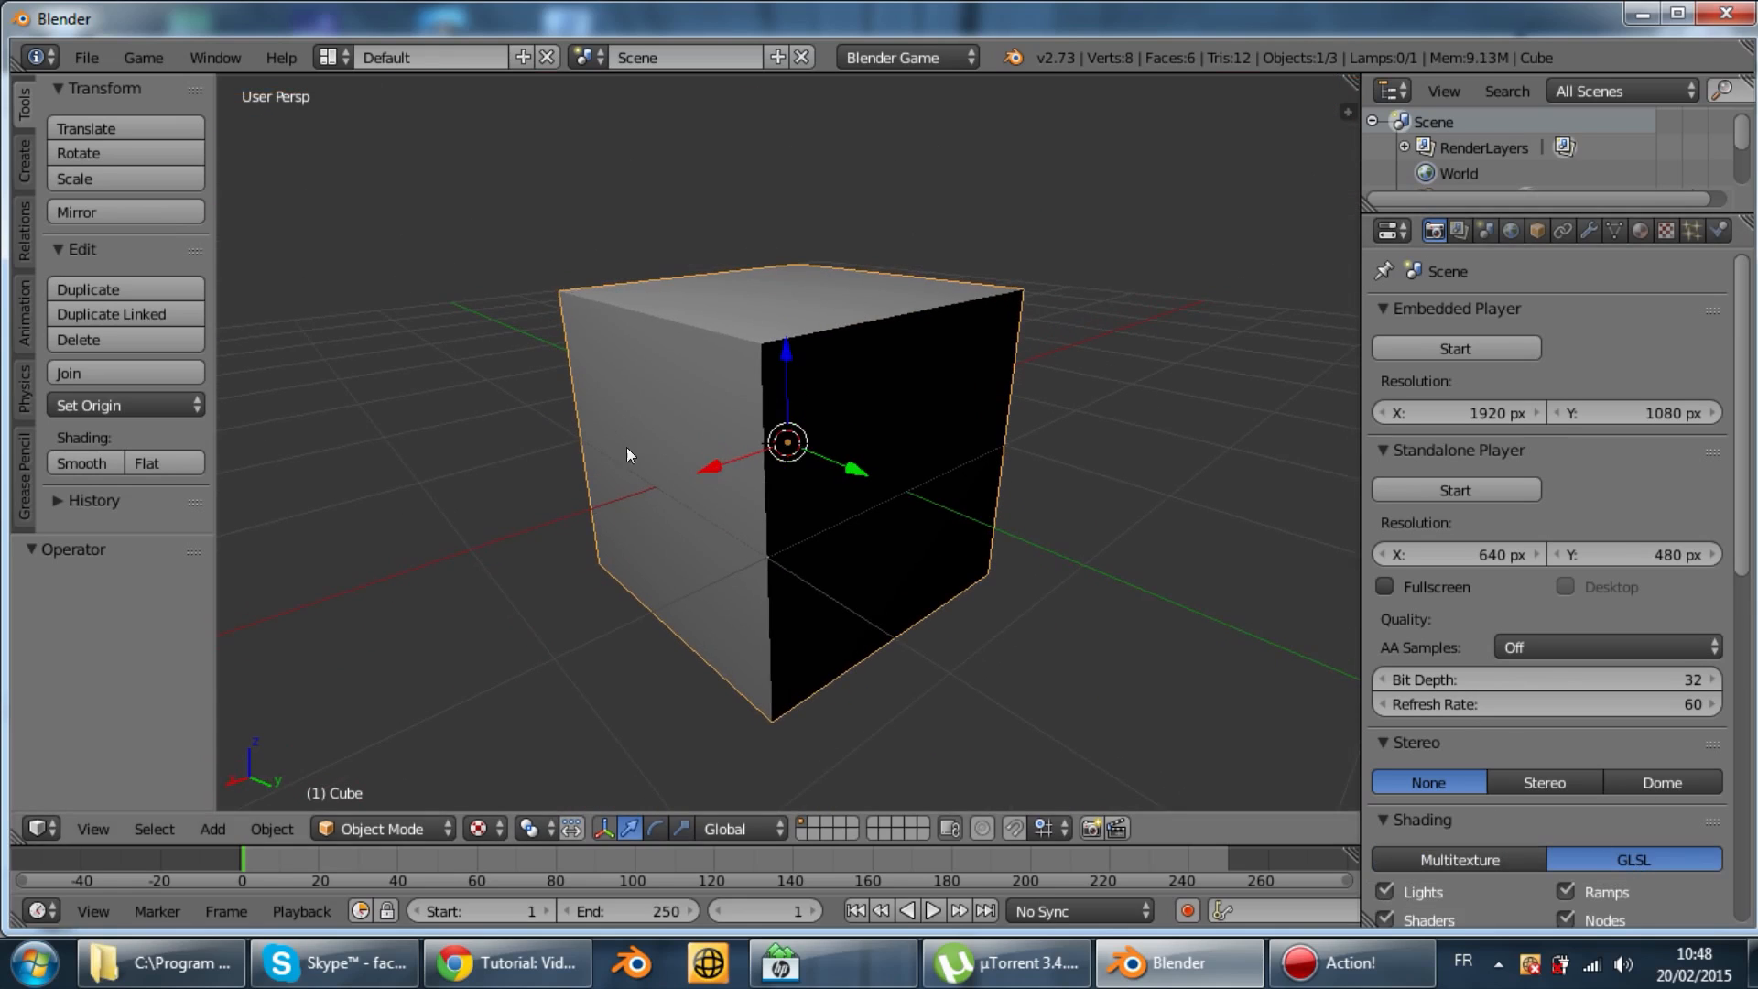
key(x)
key(x)
click(757, 511)
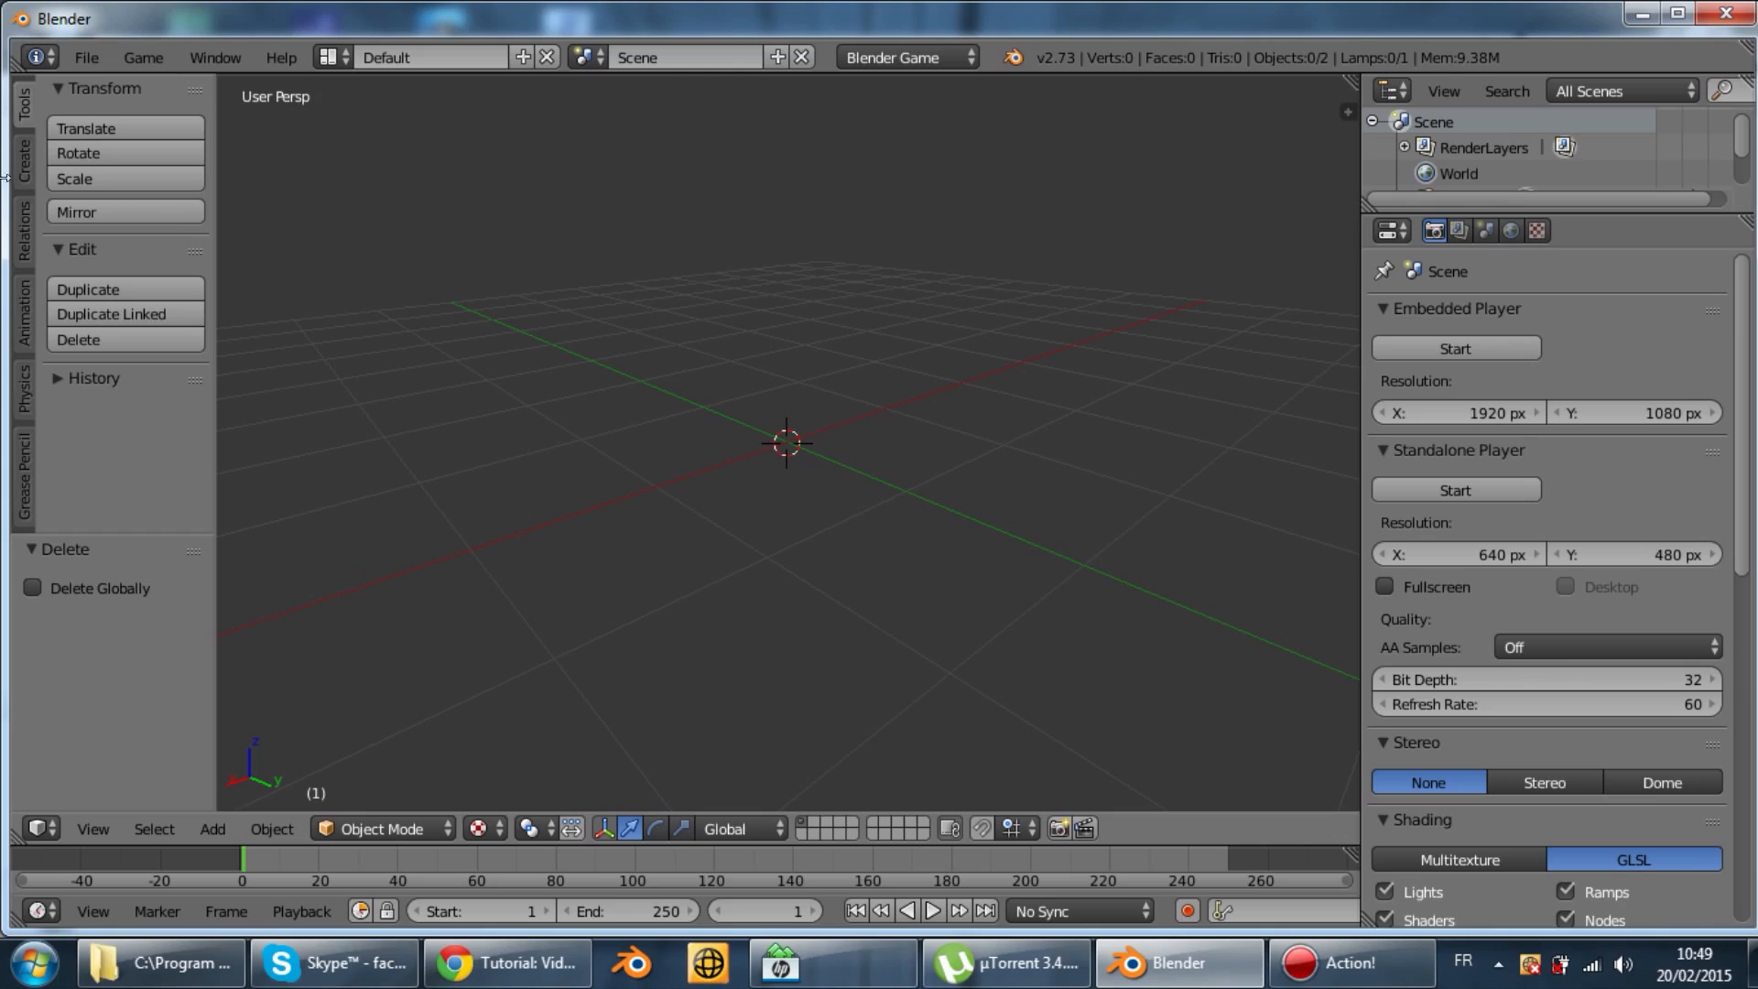
Add a plane mesh at the centre of the scene
click(29, 153)
click(82, 153)
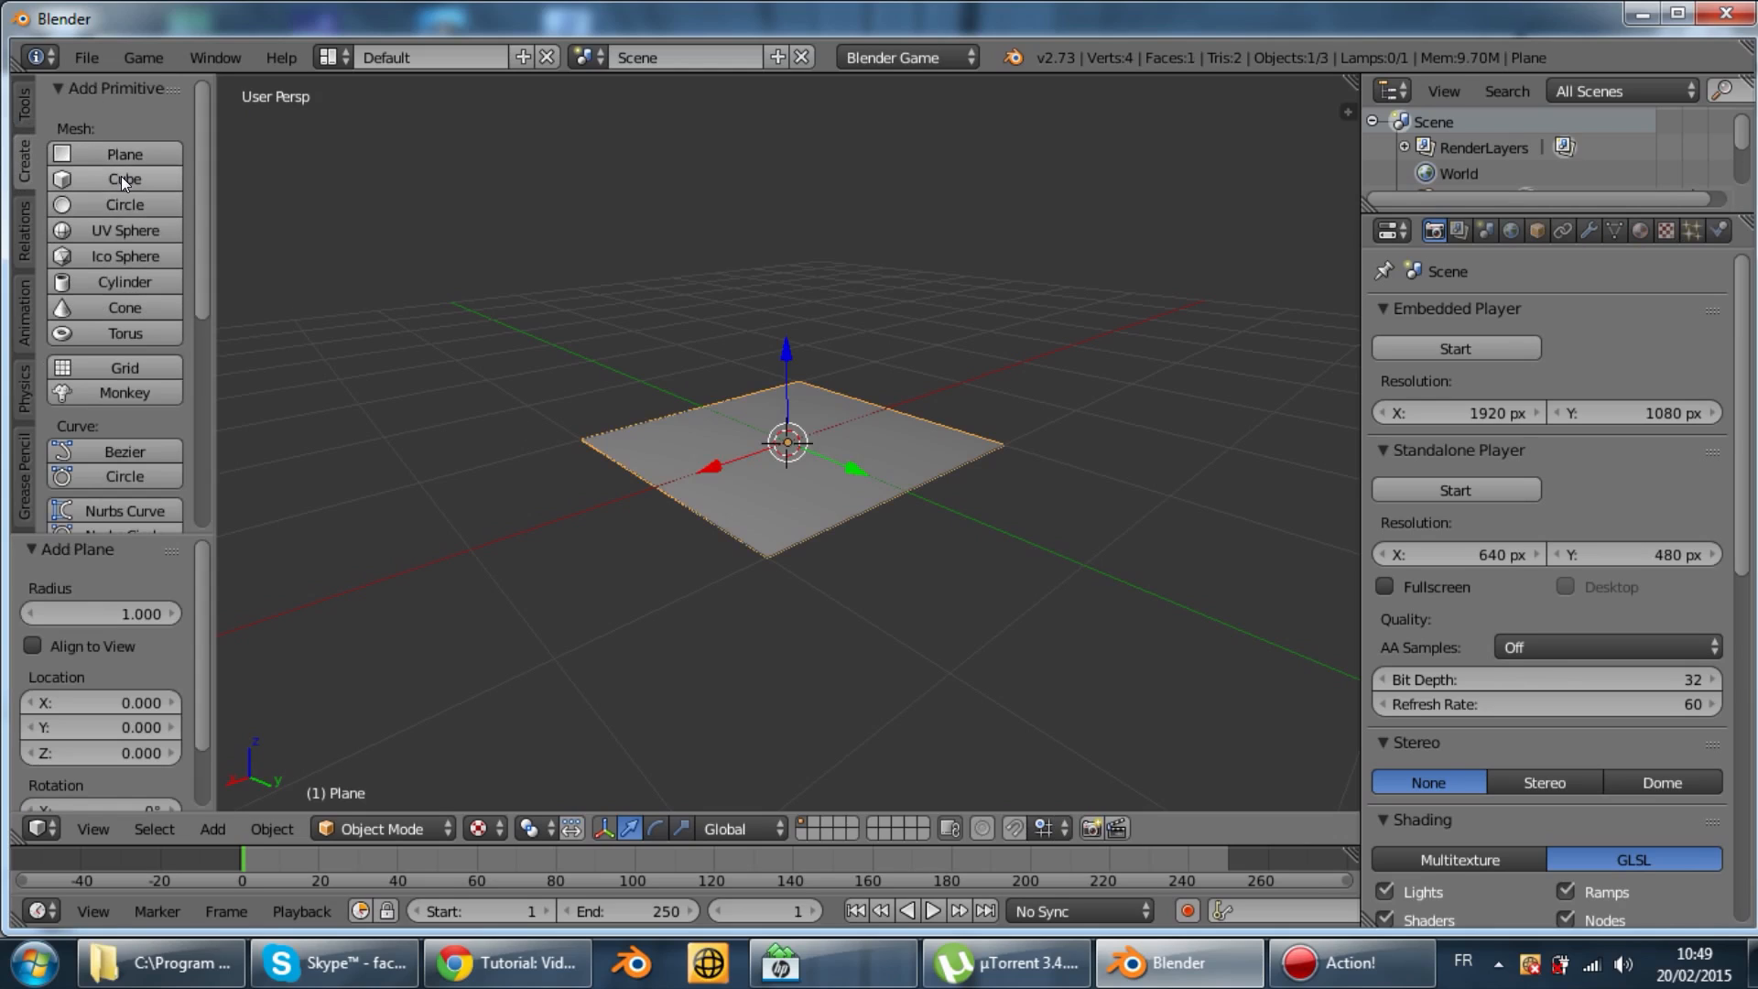
middle_drag(584, 438, 685, 436)
middle_drag(705, 590, 631, 540)
scroll(827, 482, up, 5)
mouse_move(861, 520)
middle_down()
mouse_move(967, 604)
mouse_move(899, 627)
mouse_move(943, 536)
mouse_move(841, 498)
middle_up()
scroll(847, 496, down, 3)
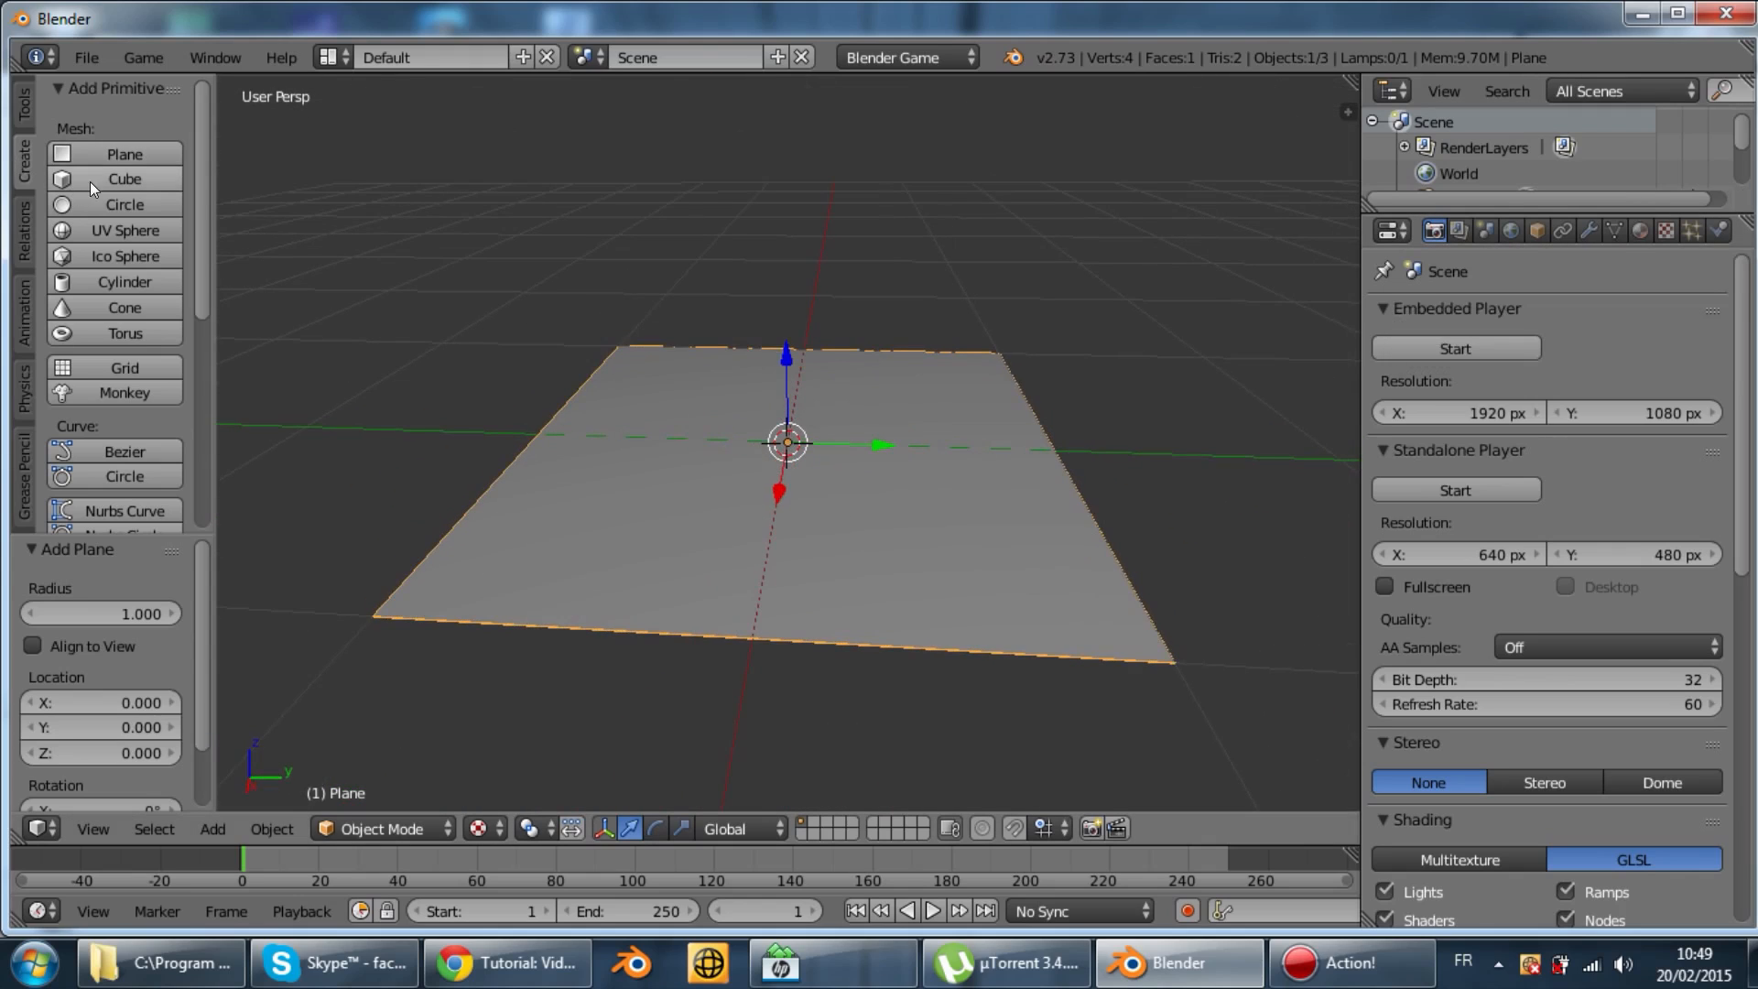
scroll(108, 276, down, 8)
scroll(243, 522, down, 2)
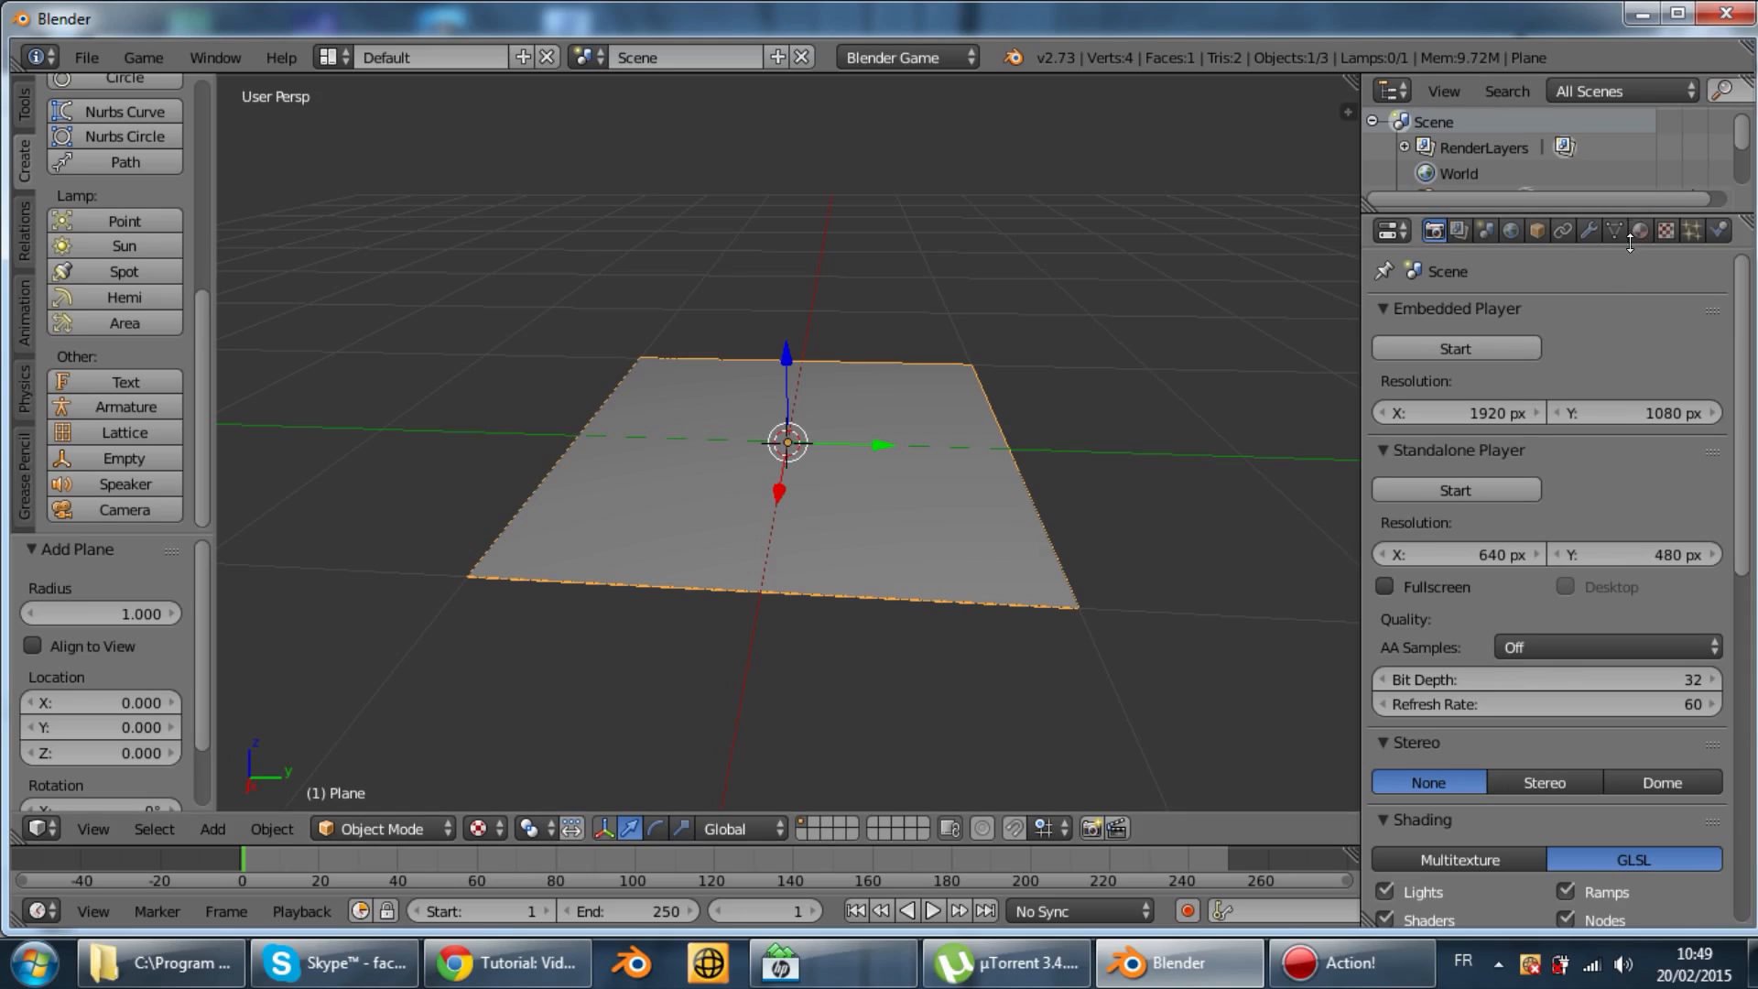
UV-unwrap the plane with the standard Unwrap in Edit Mode and return to Object Mode
click(1640, 230)
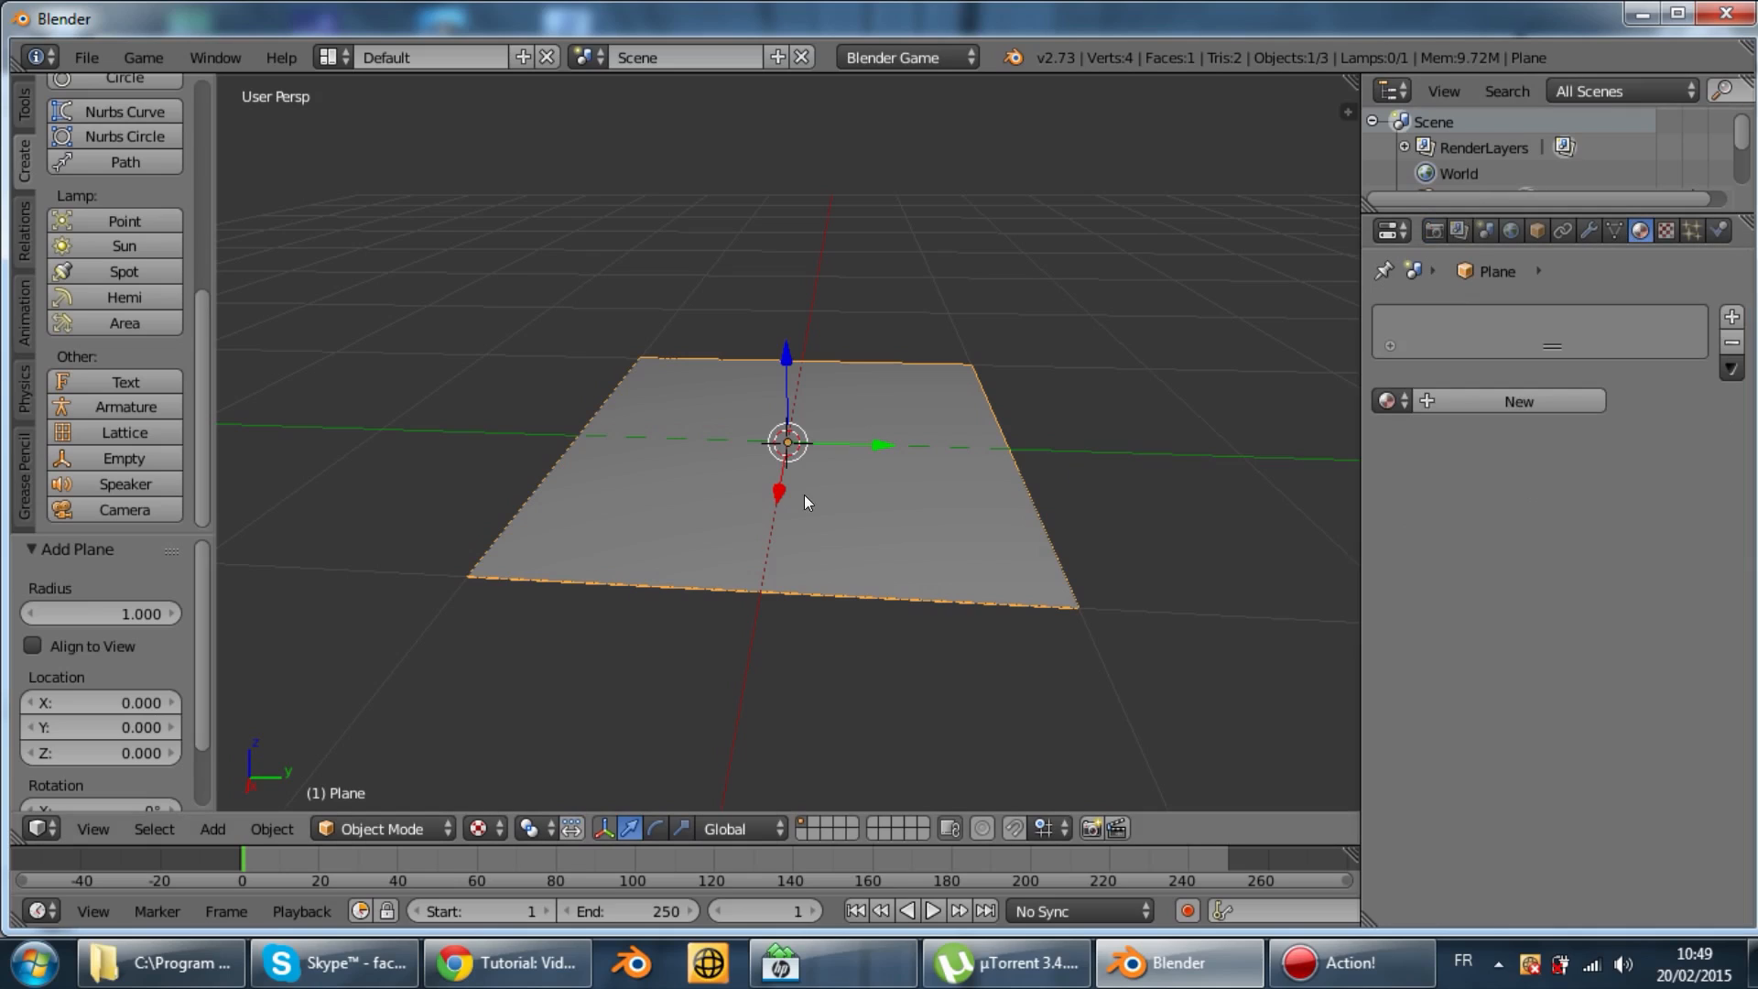
key(Tab)
key(u)
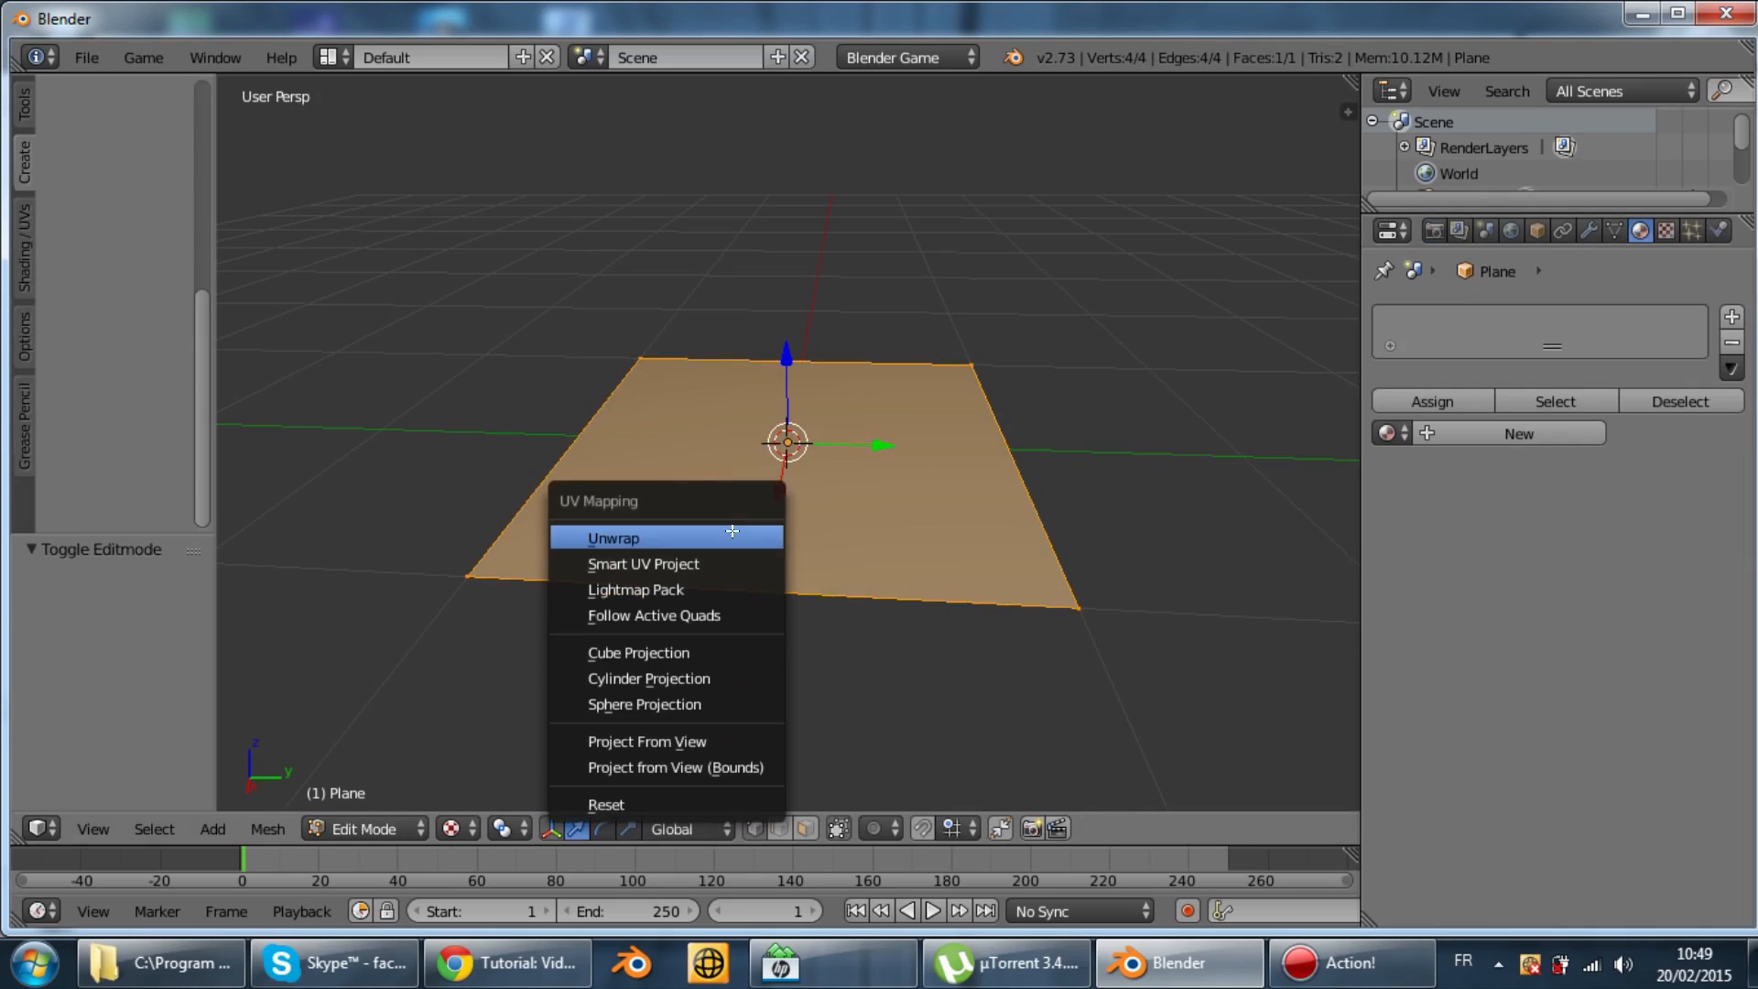
click(733, 532)
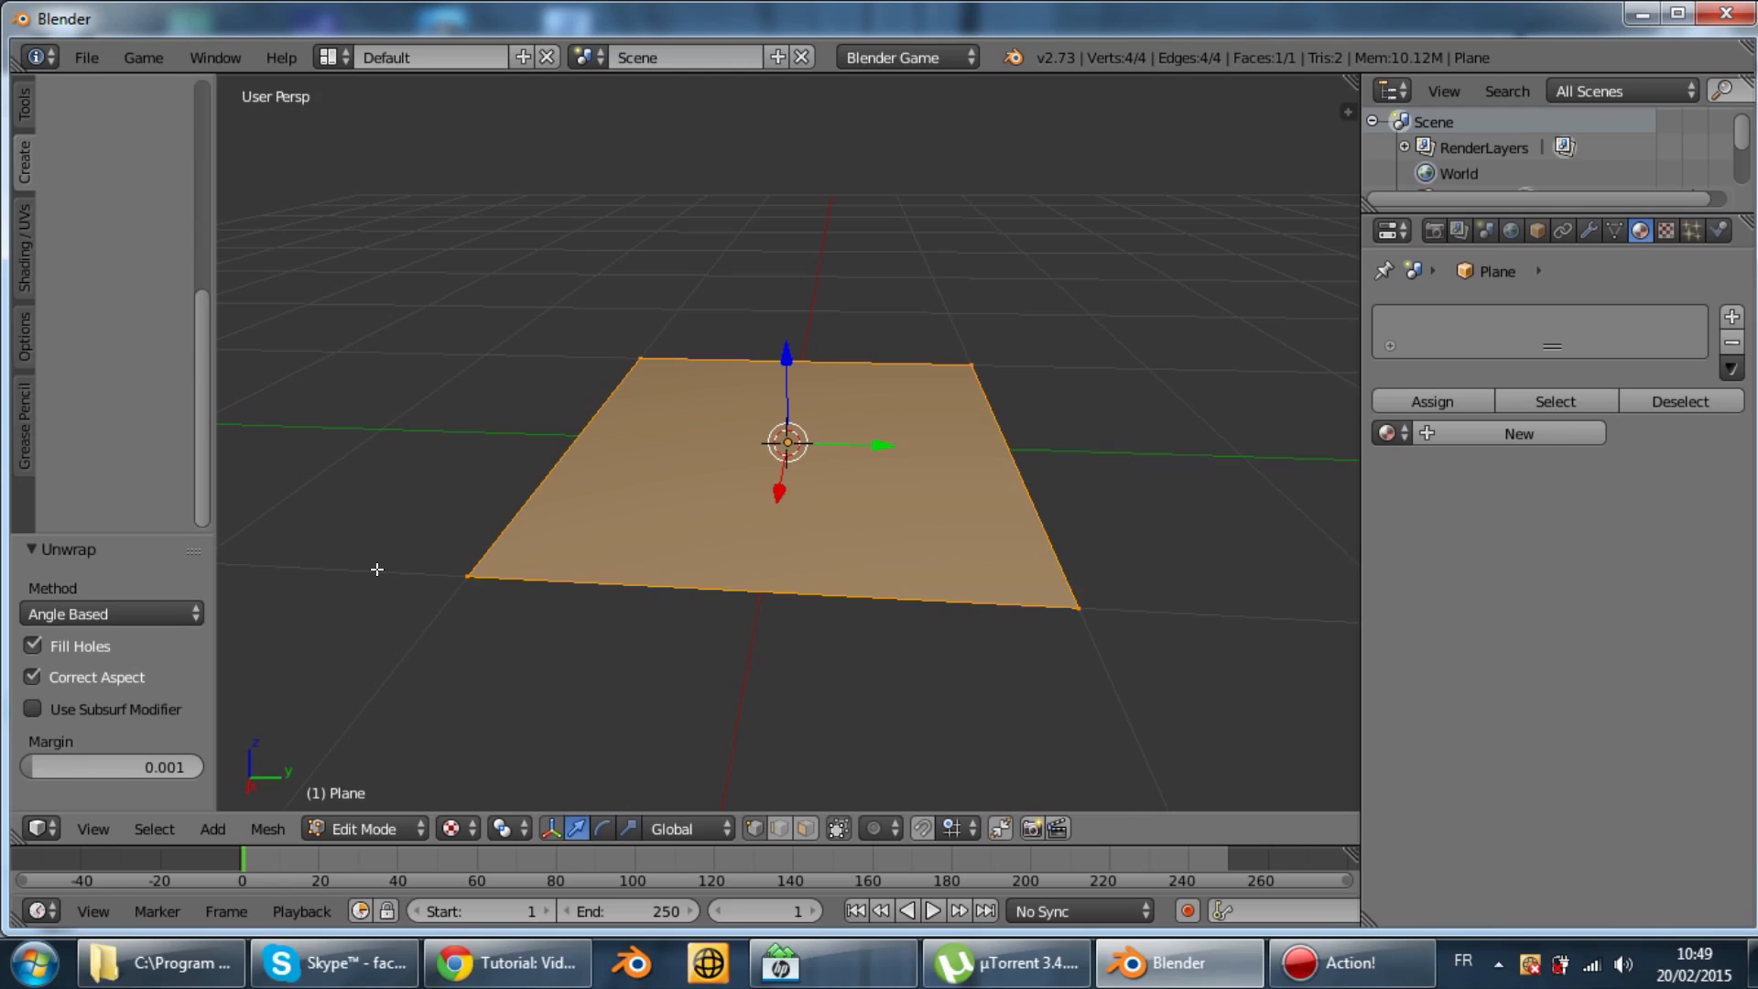
key(Tab)
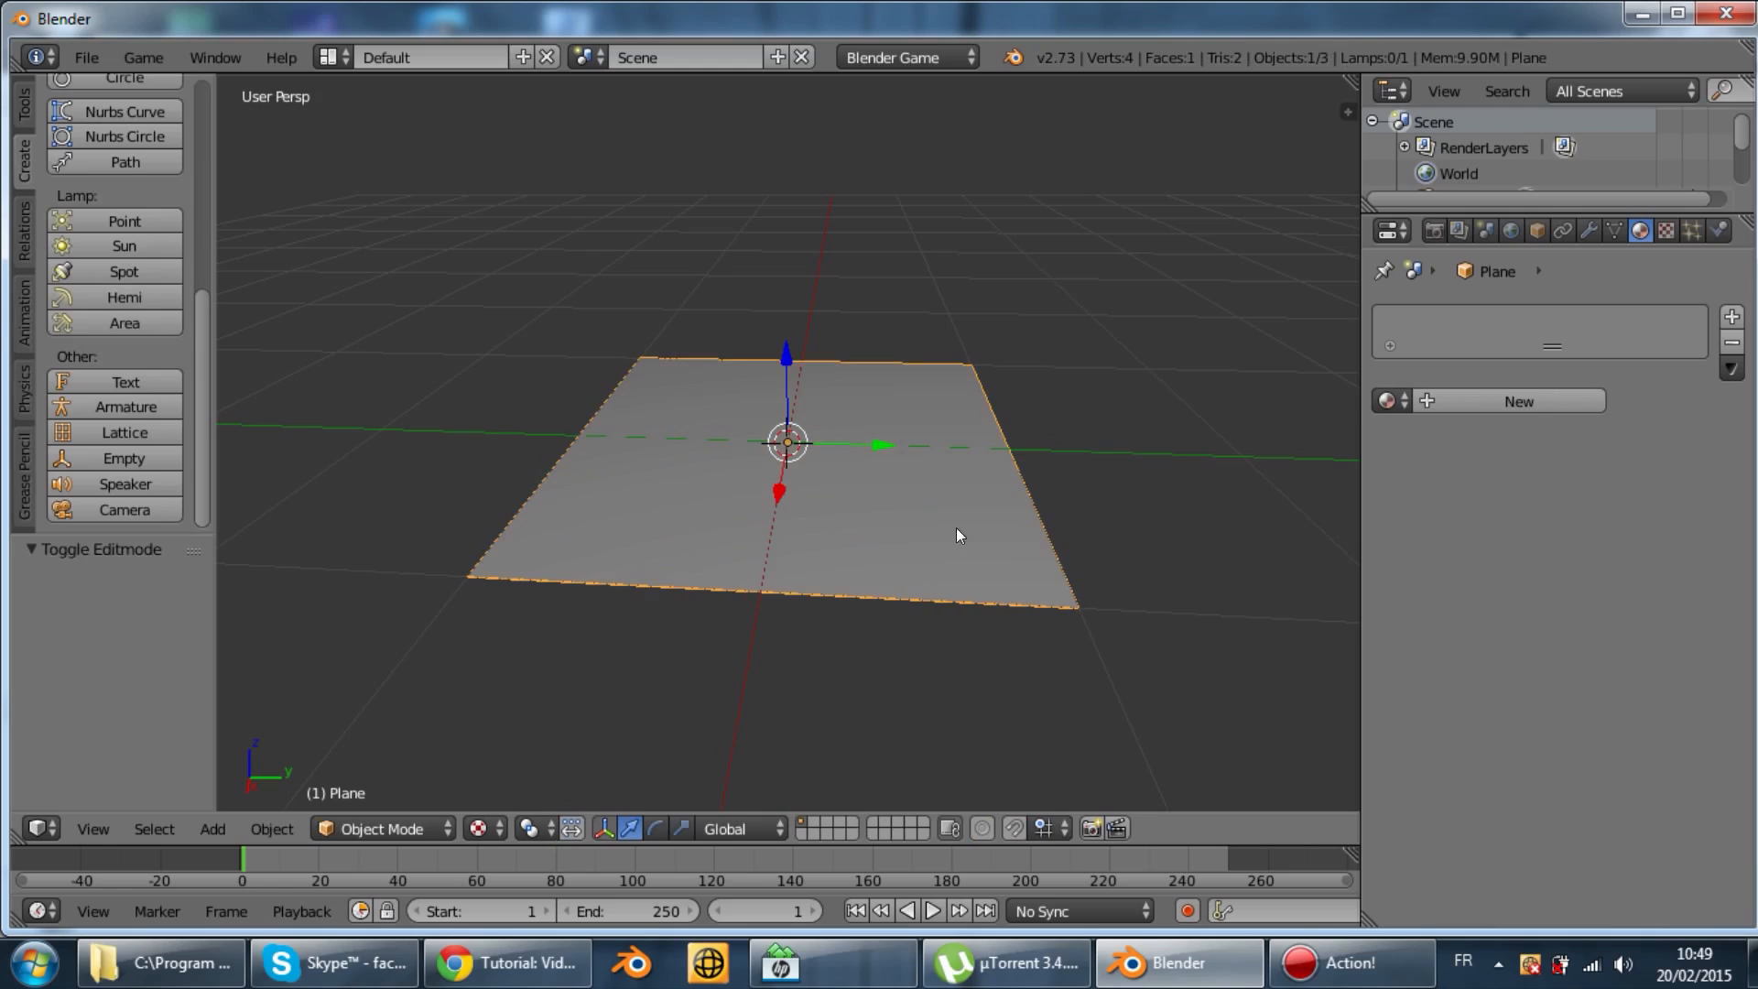
Create a new material for the plane and name it Ecran
click(1484, 393)
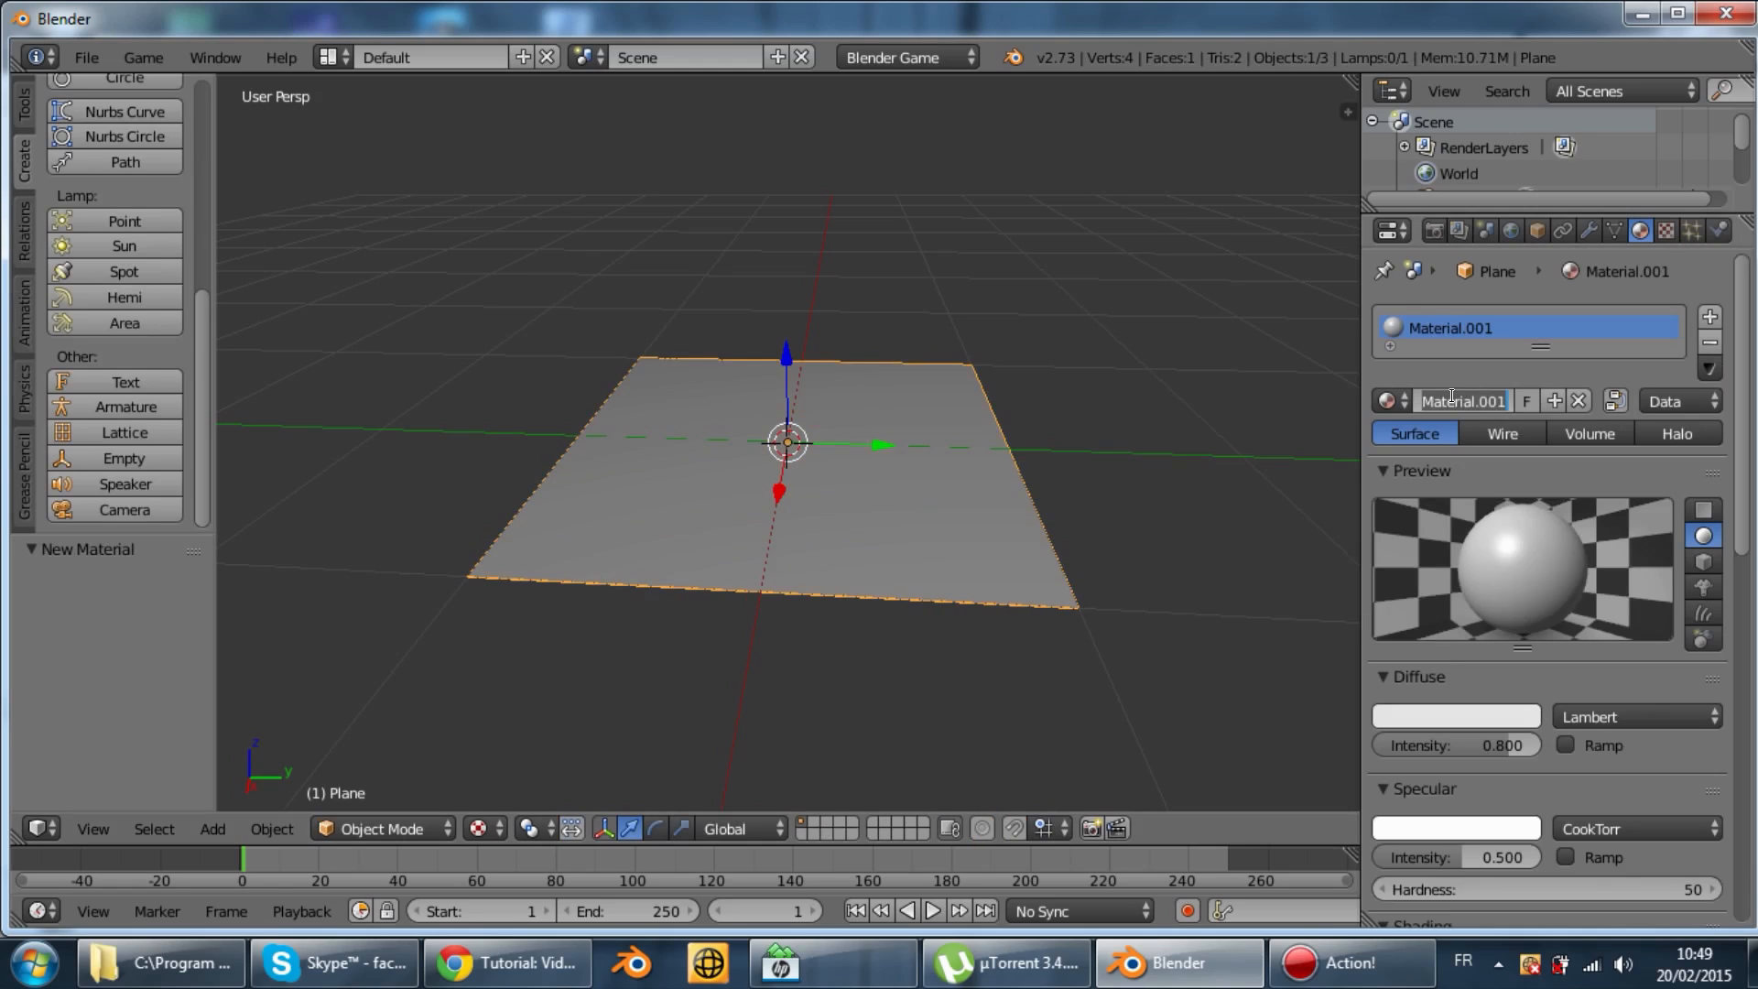
text(Ecran)
key(Return)
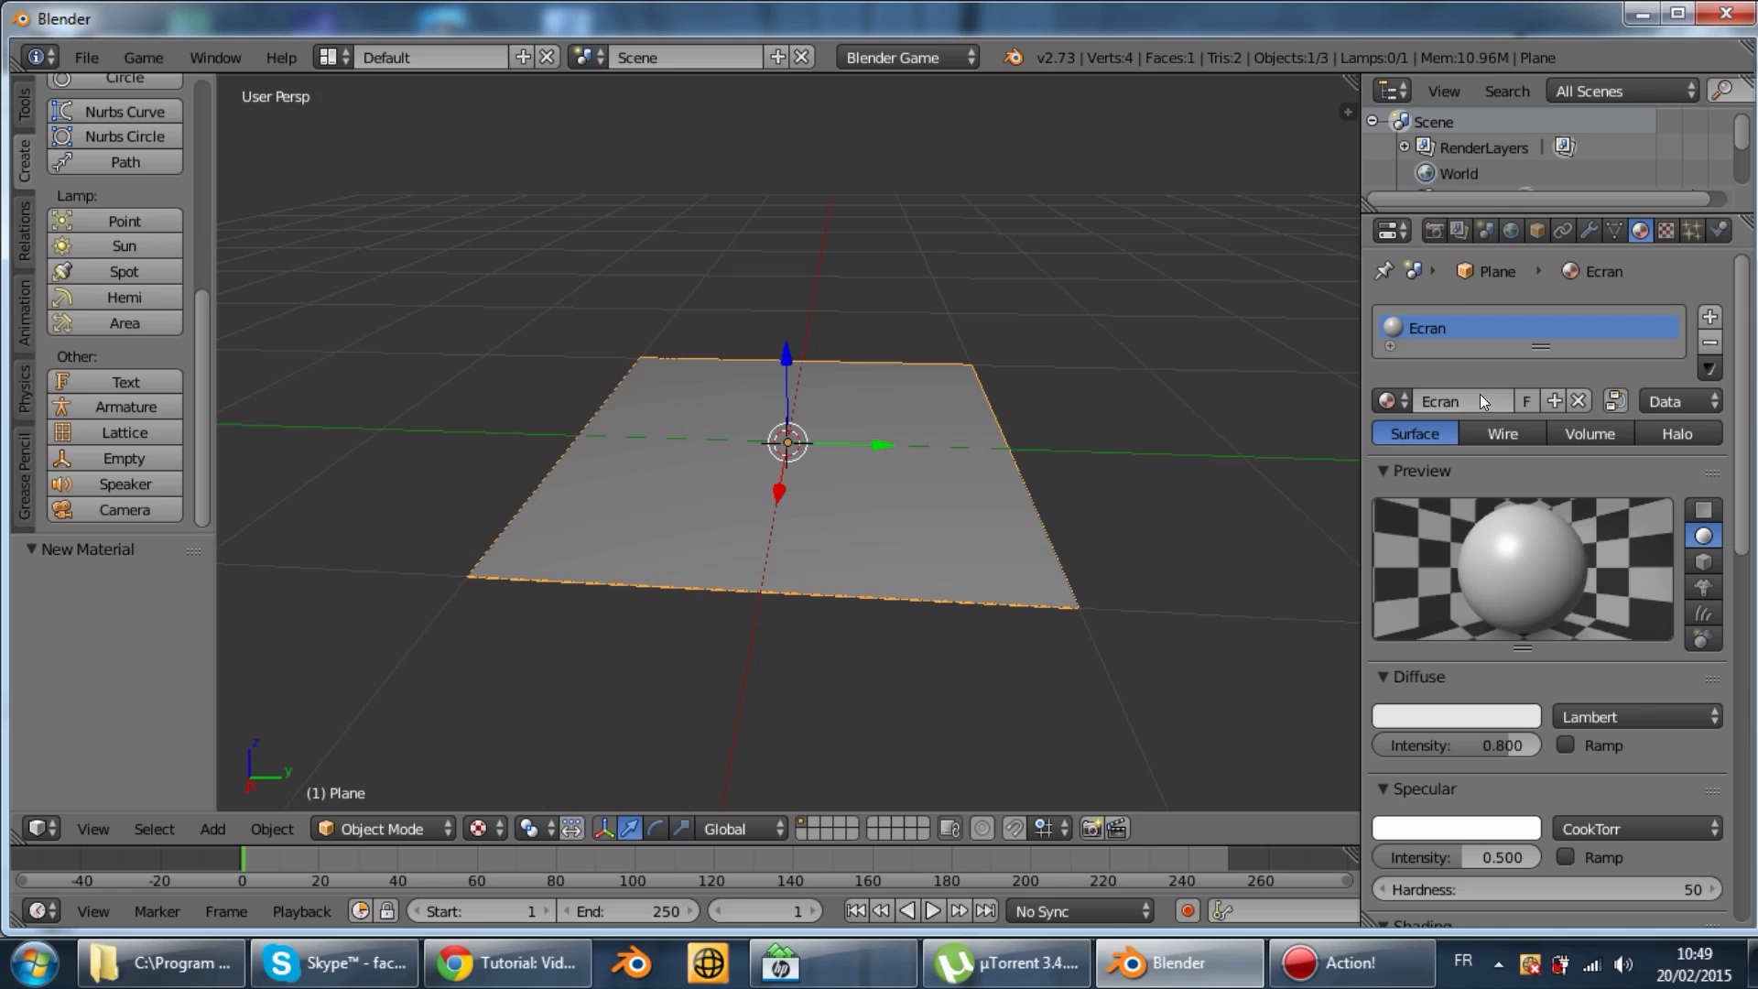
Make the Ecran material shadeless
scroll(1559, 651, down, 7)
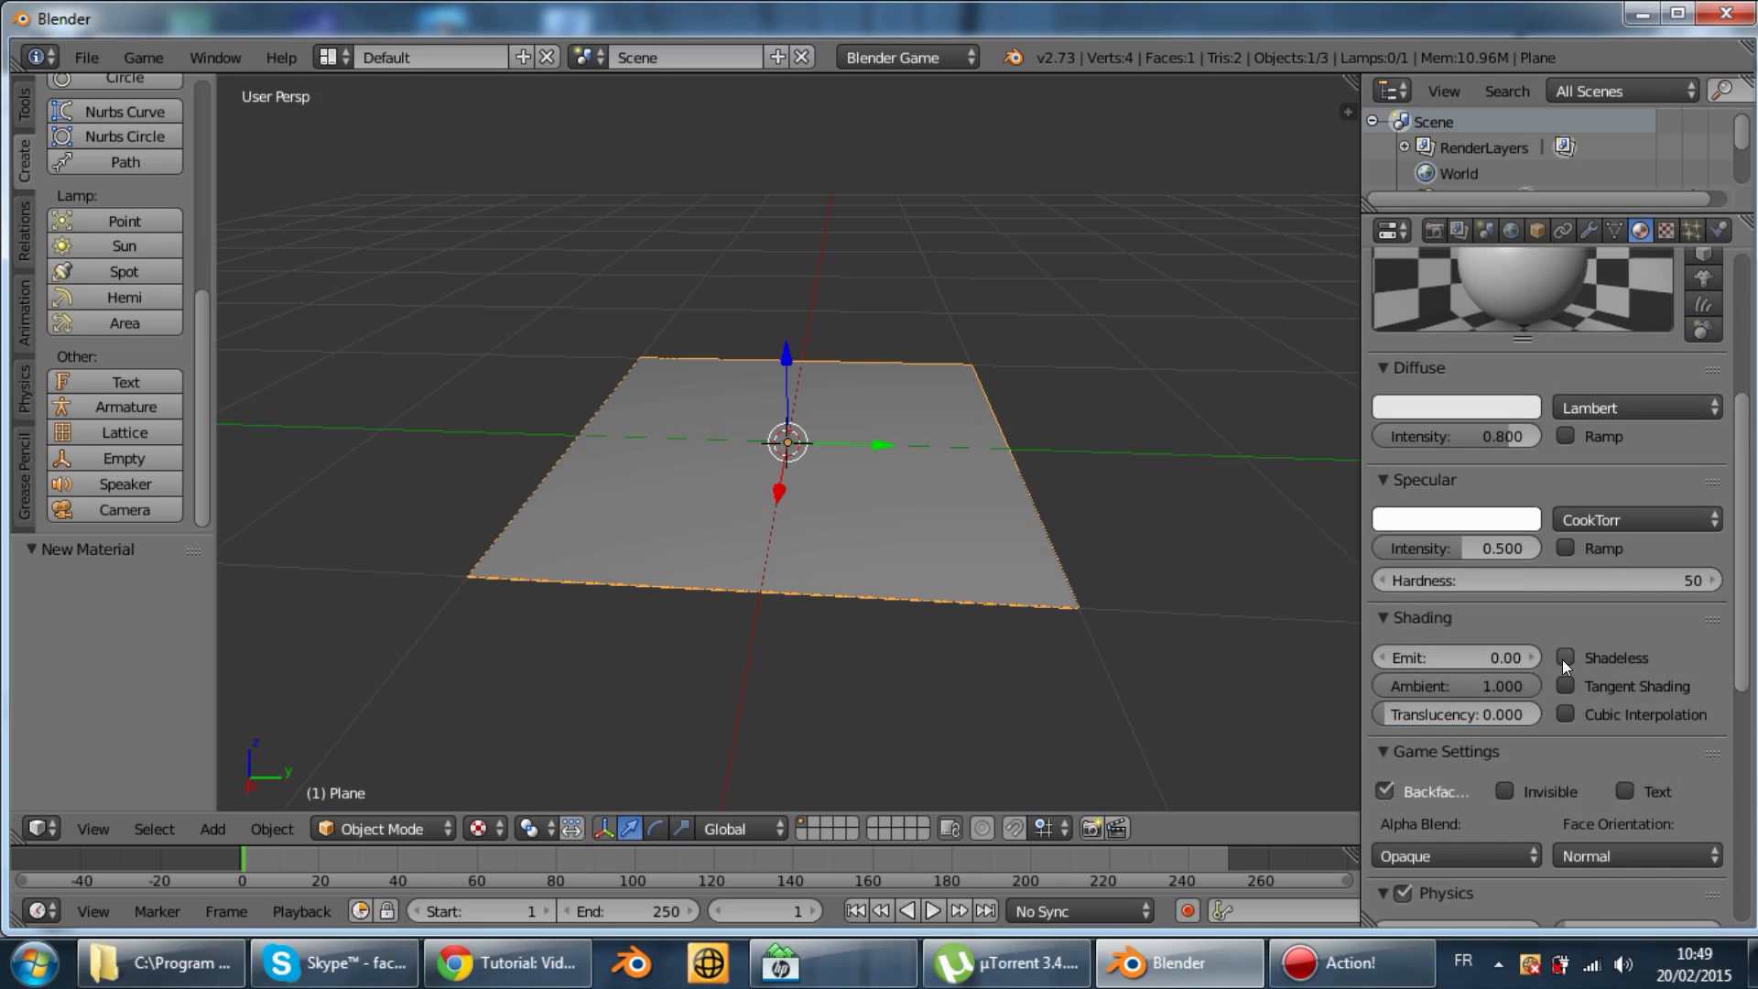
click(1564, 658)
middle_drag(912, 458, 820, 467)
scroll(1532, 764, down, 4)
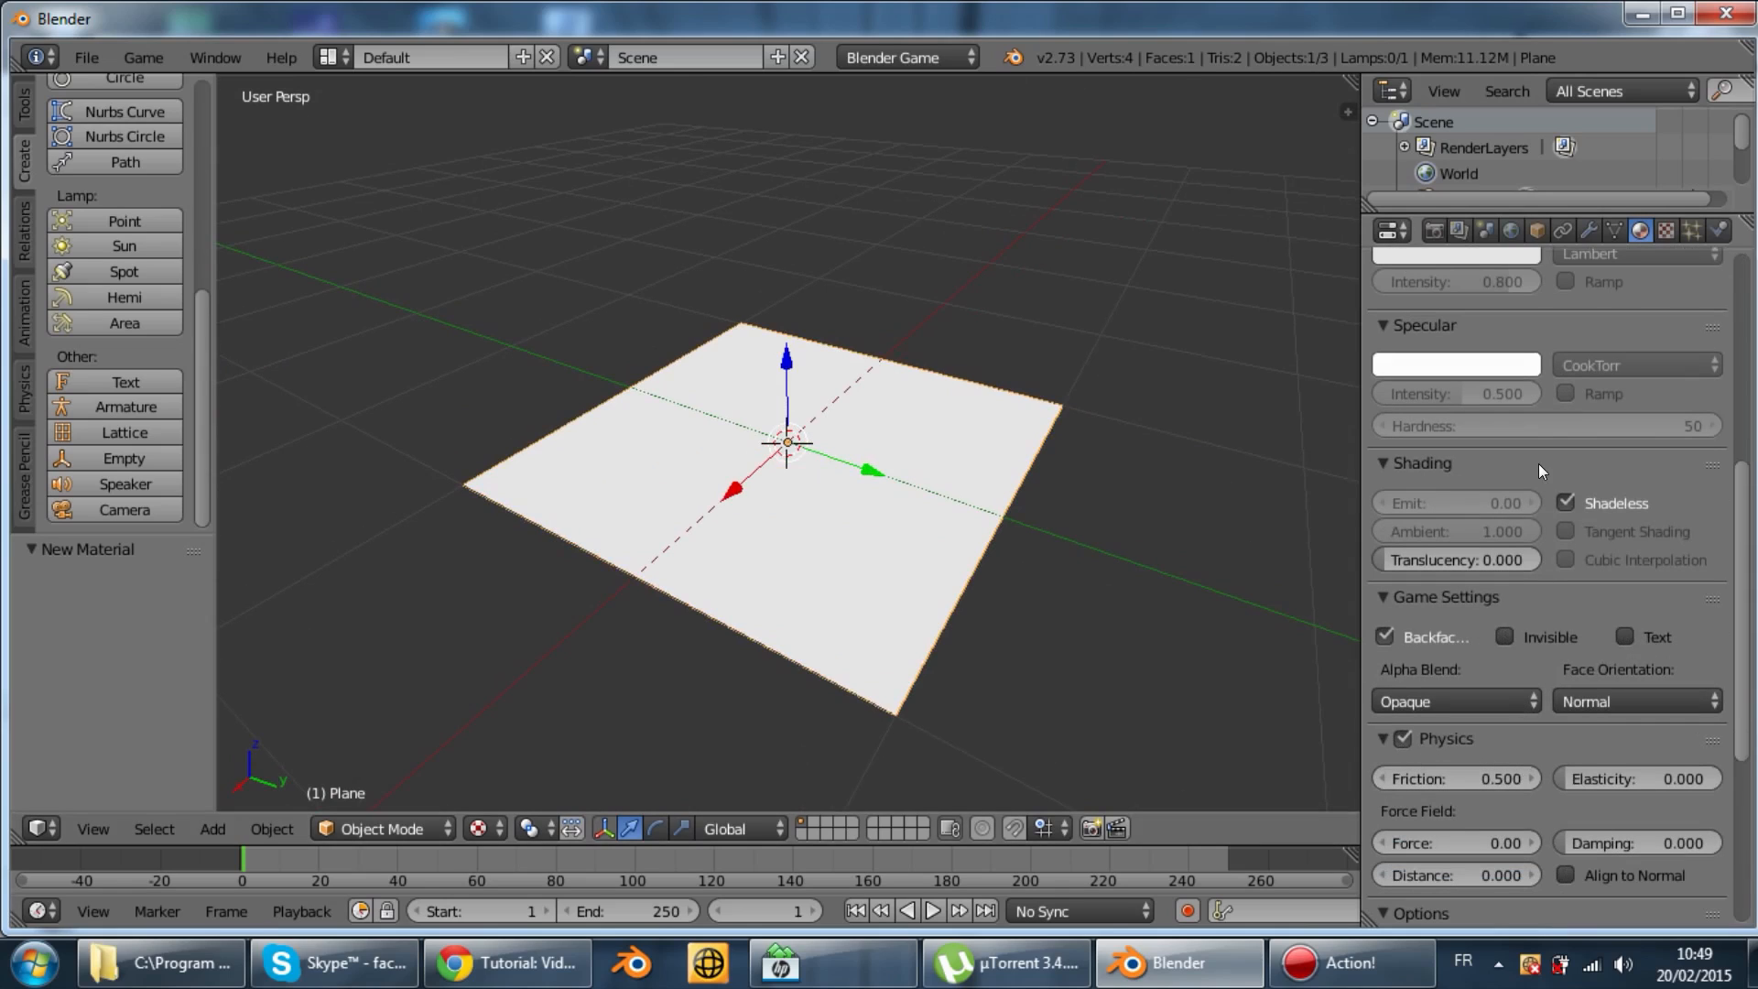
Turn off Shadeless, set the material's Emit to 0.14 and turn Shadeless back on
click(1566, 503)
drag(1456, 503, 1518, 500)
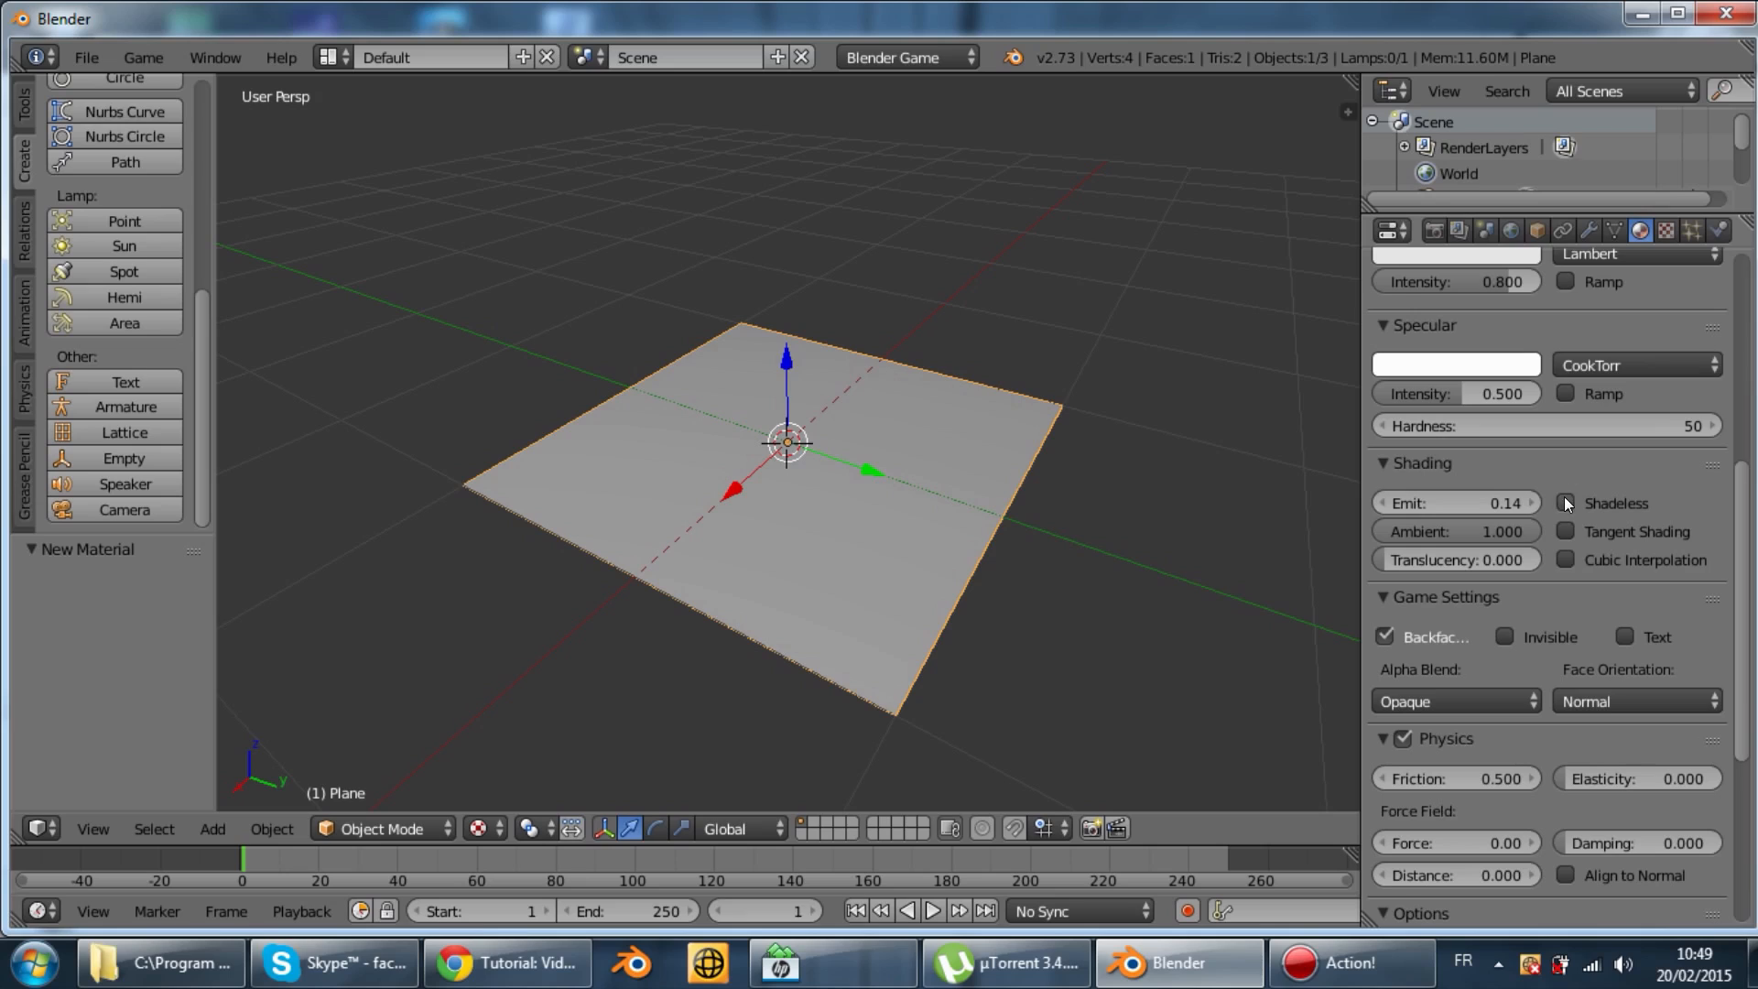
click(1565, 501)
scroll(1737, 637, down, 7)
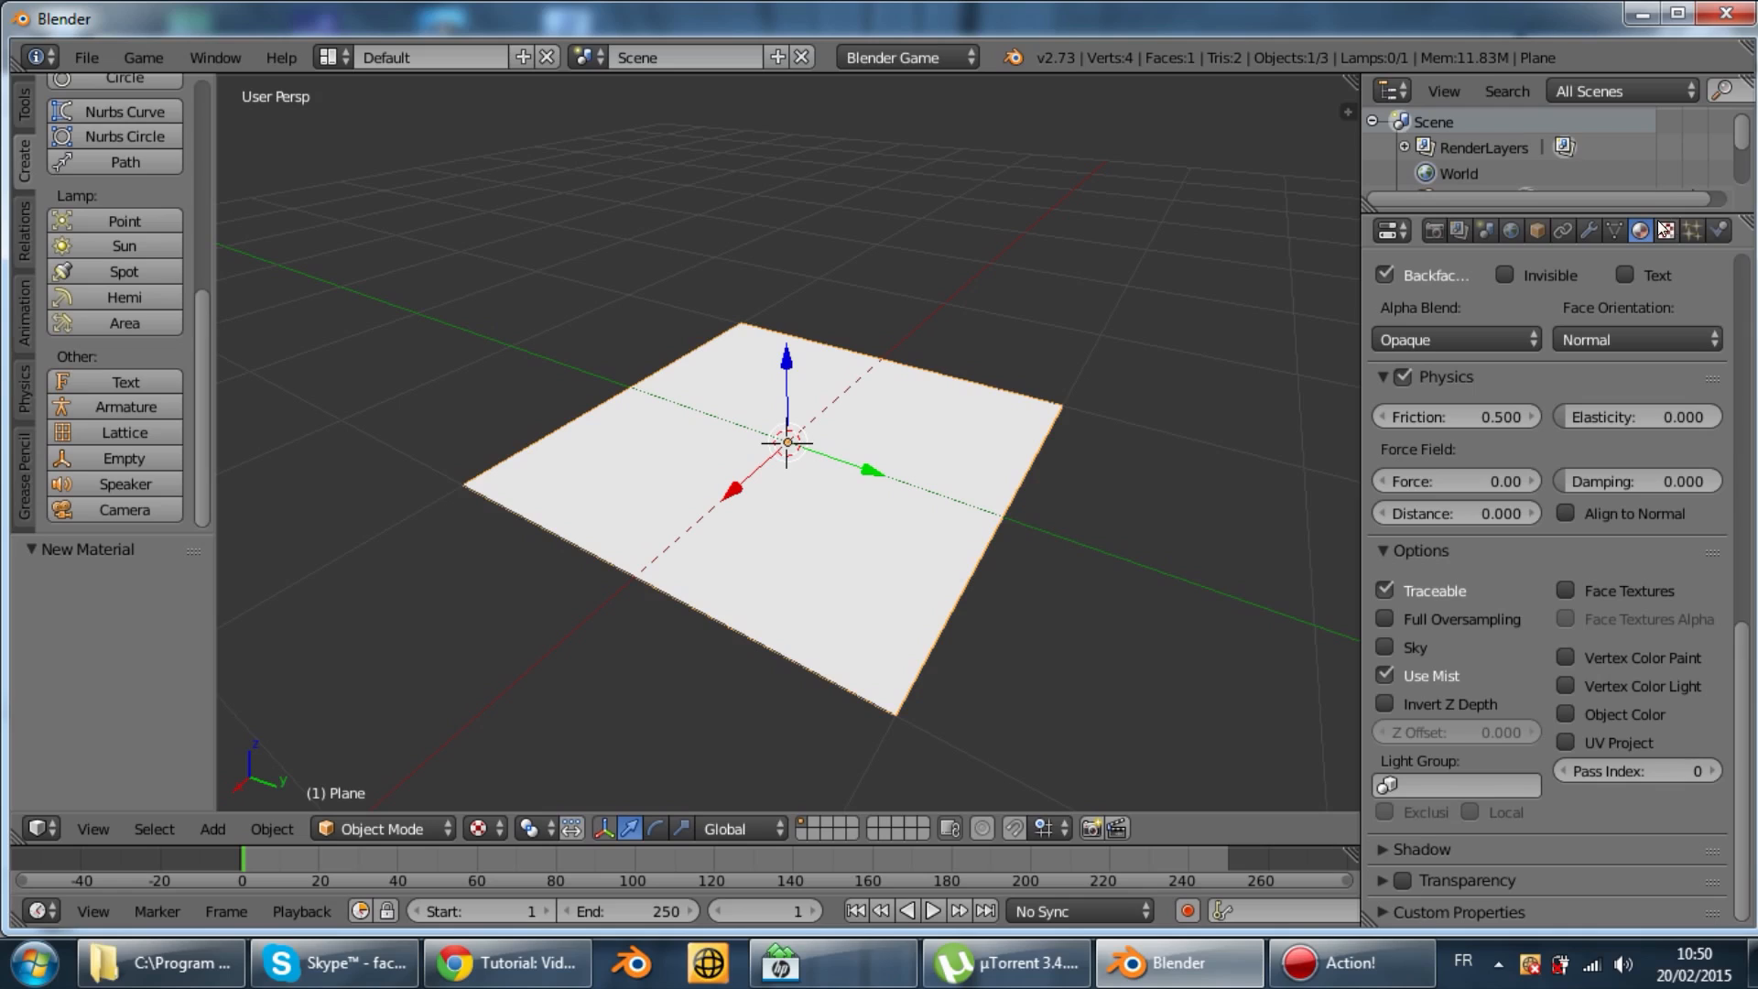
Add a new texture of type Image or Movie to the Ecran material
scroll(1581, 397, up, 10)
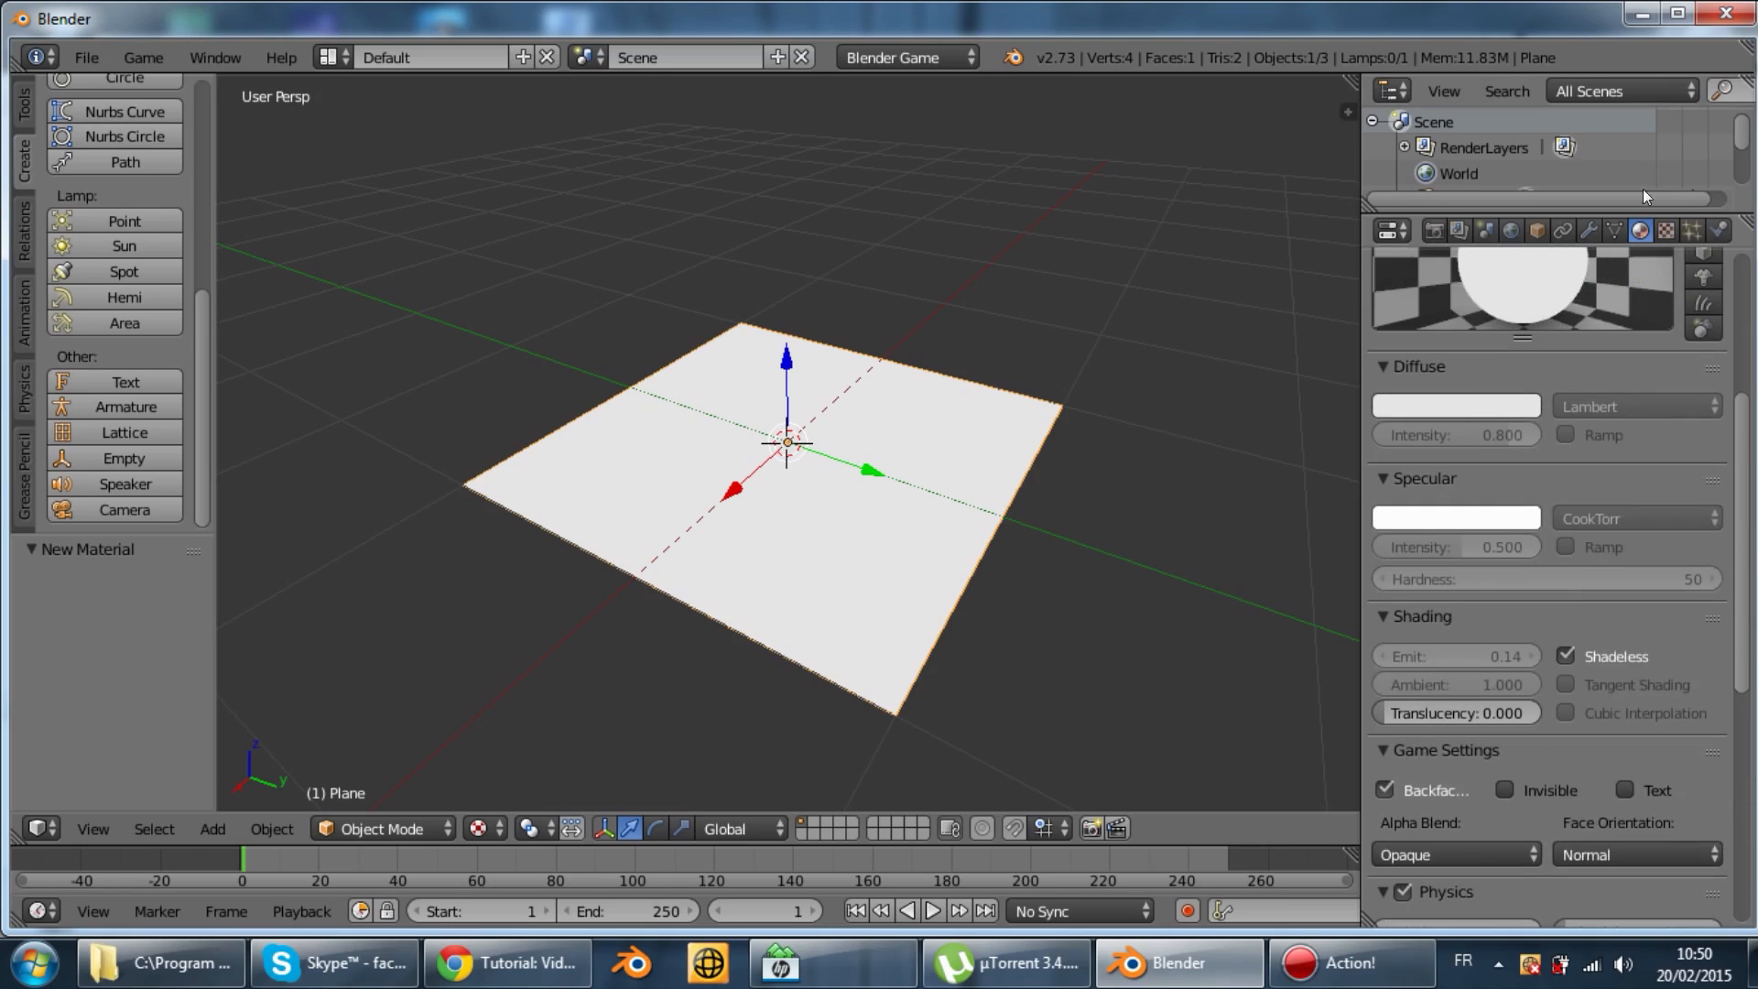
click(1666, 230)
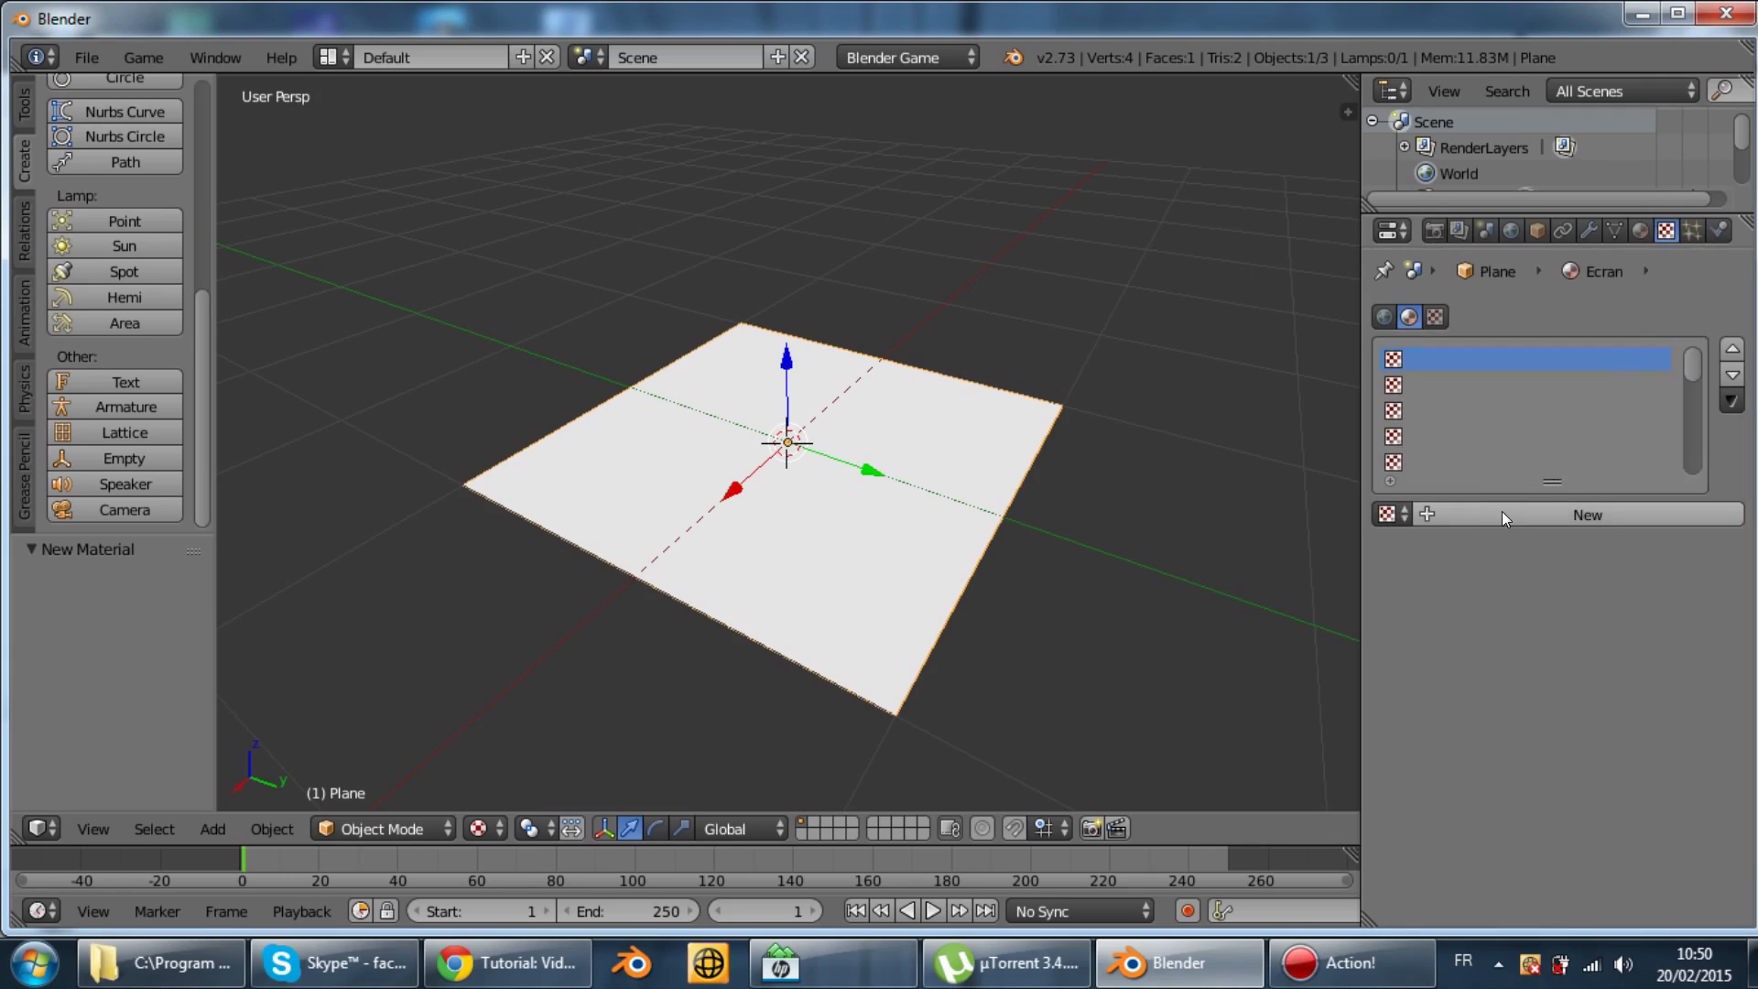
click(1461, 507)
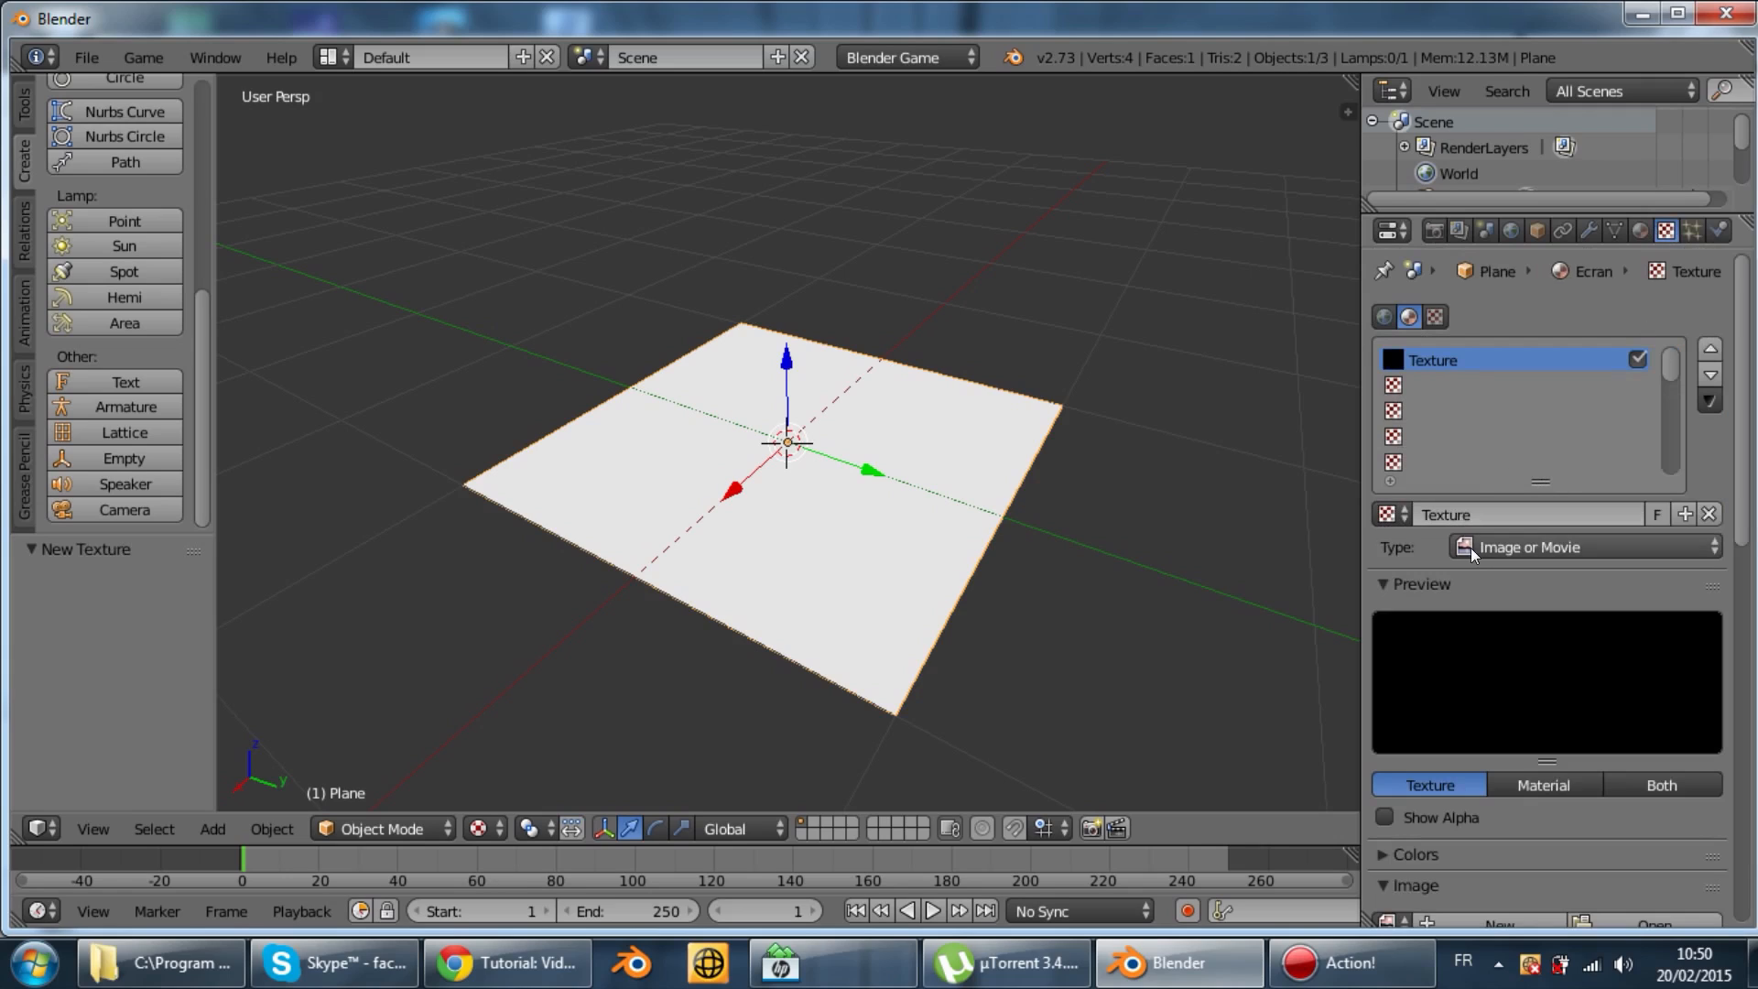
Start a new image for the texture and name it Movie_init
scroll(1500, 666, down, 4)
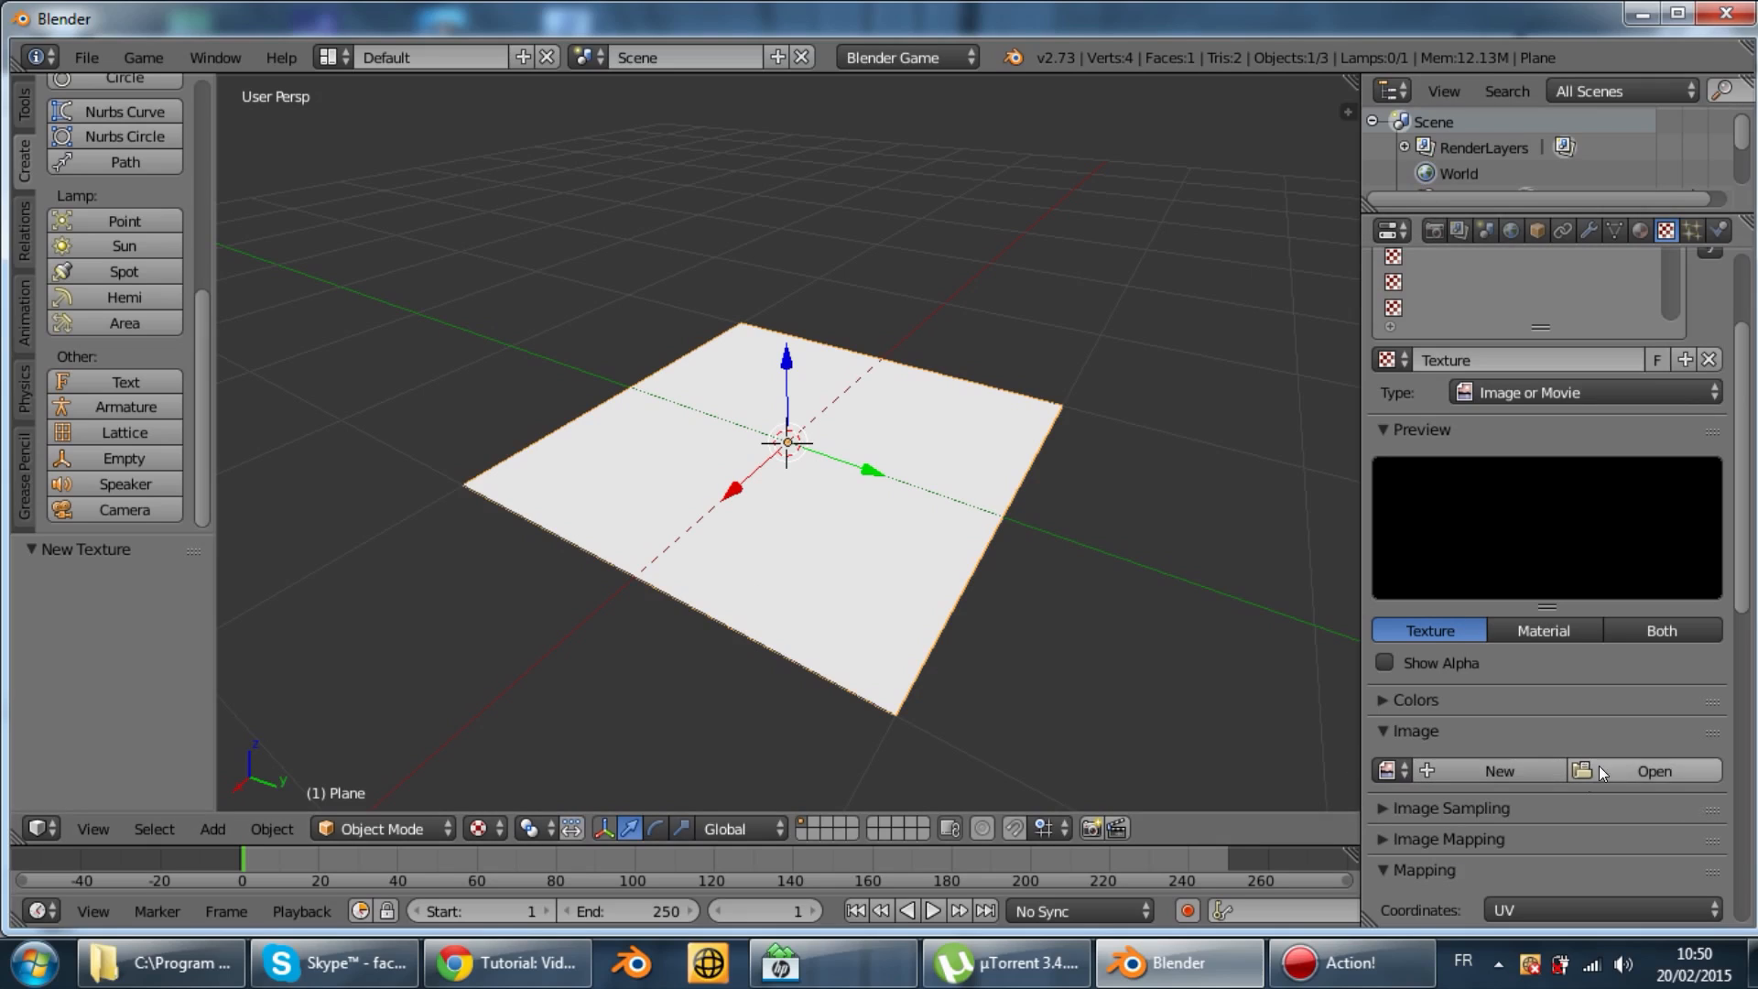
click(1432, 771)
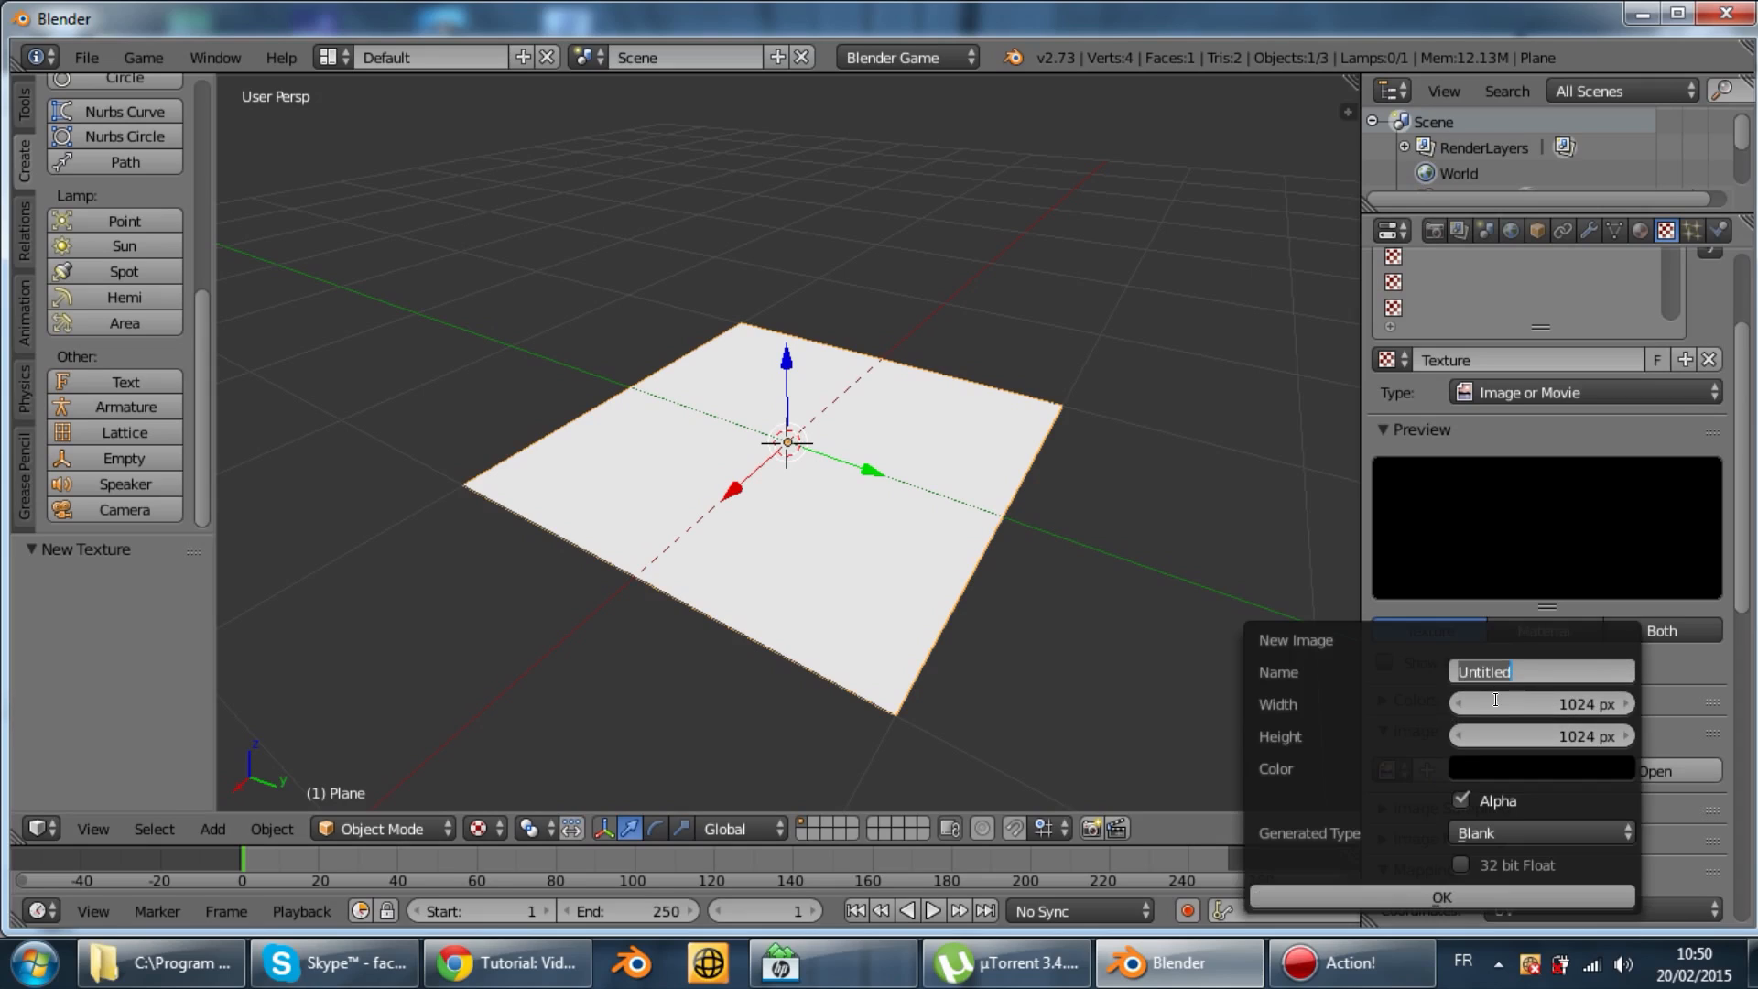
text(Moc)
text(u)
text(ie_init)
key(Return)
Create the new image at 720 px wide and 720 px high with the Color Grid generated type
click(1590, 701)
text(720)
key(Return)
click(1528, 742)
text(720)
key(Return)
click(1489, 832)
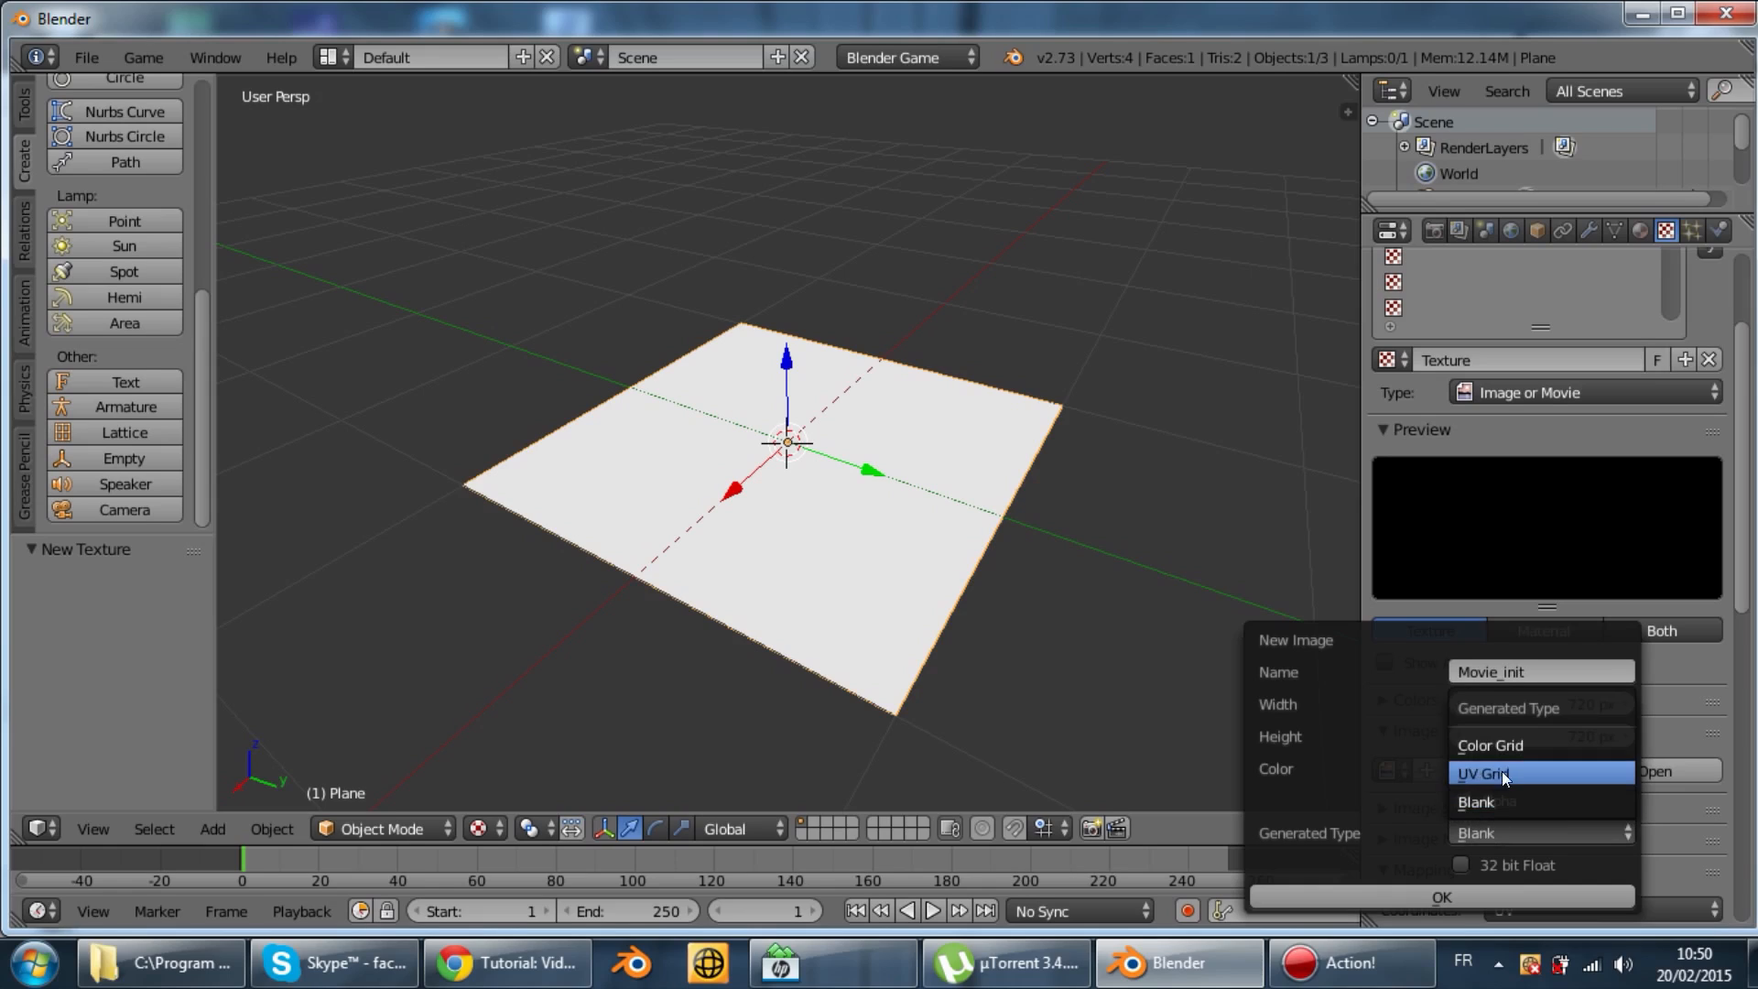
click(1504, 740)
click(1456, 893)
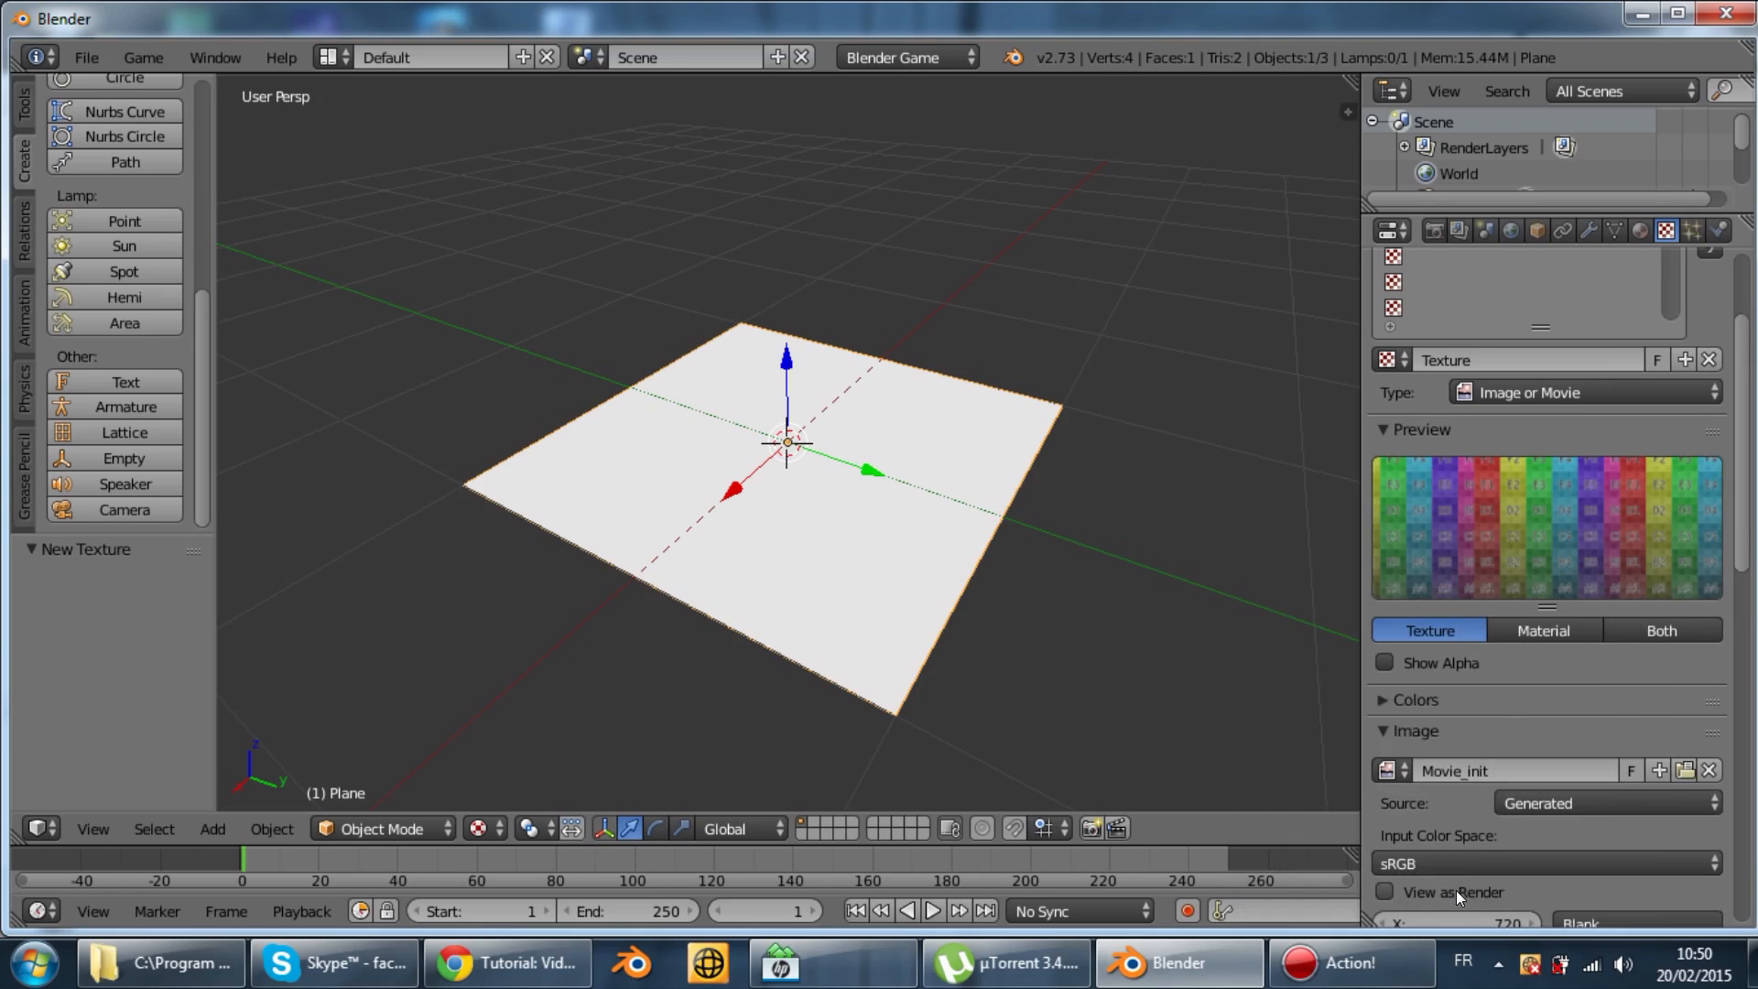
Refresh the texture on the plane by switching its generated type to UV Grid and back to Color Grid
scroll(967, 489, down, 5)
scroll(1606, 692, down, 10)
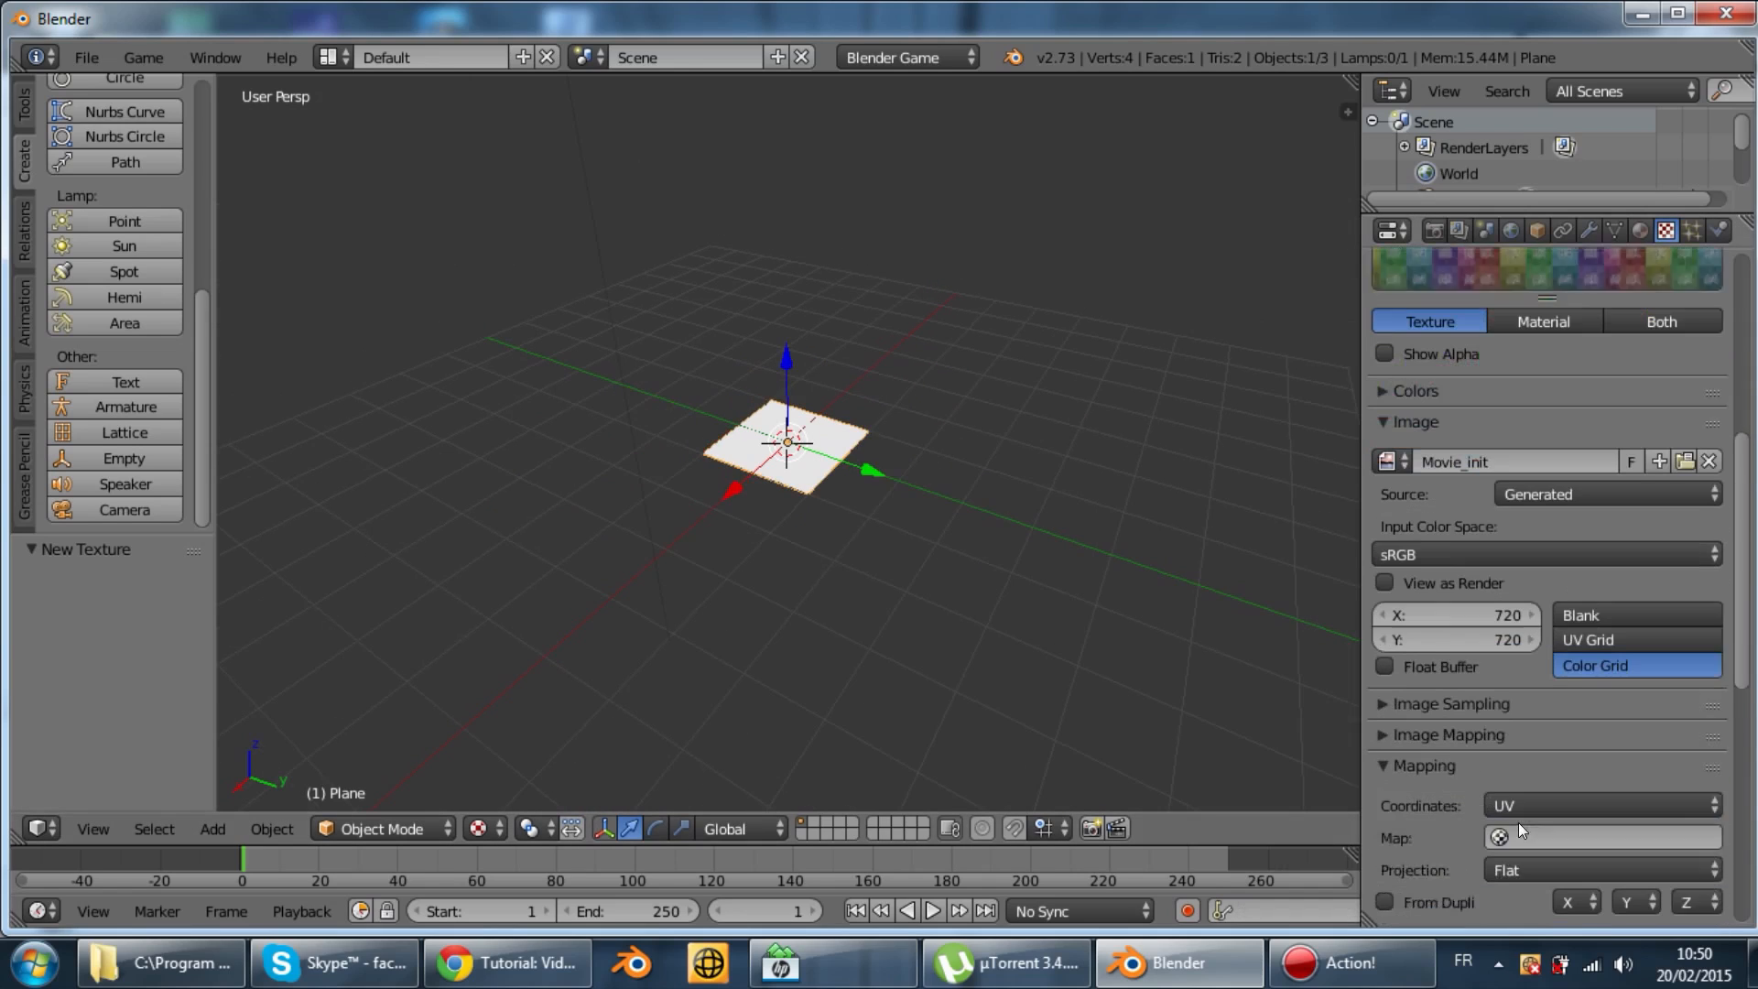
scroll(1502, 797, down, 8)
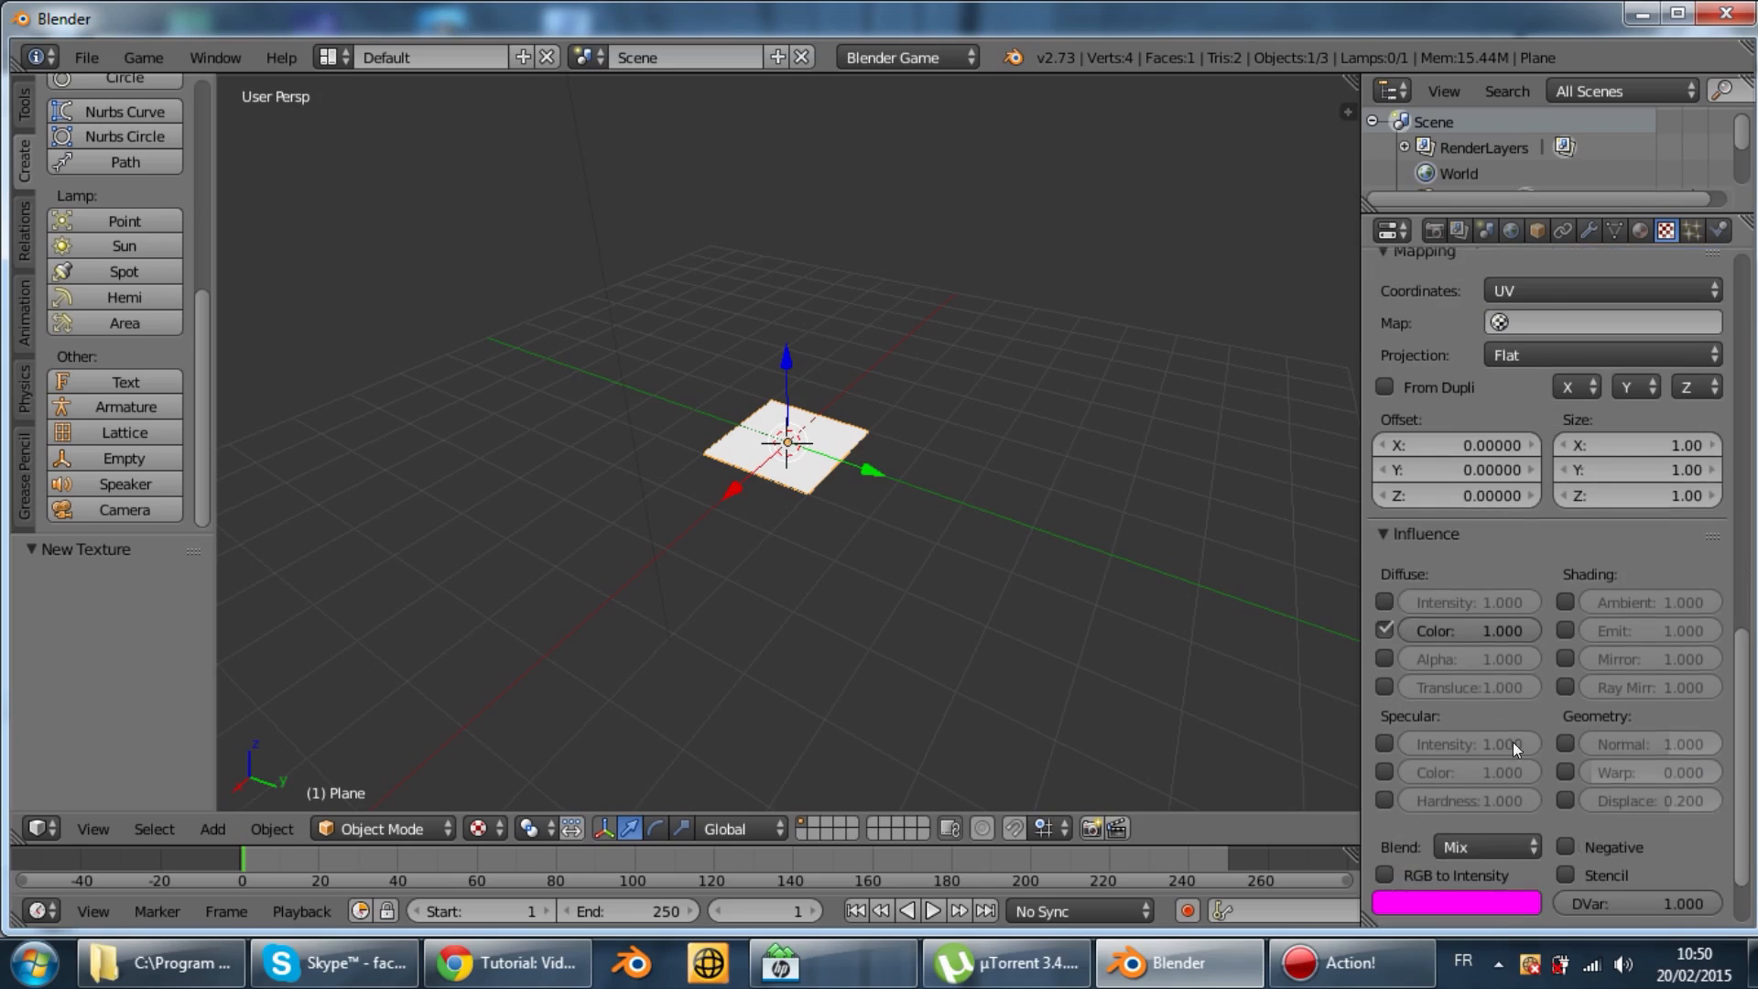
scroll(983, 530, up, 5)
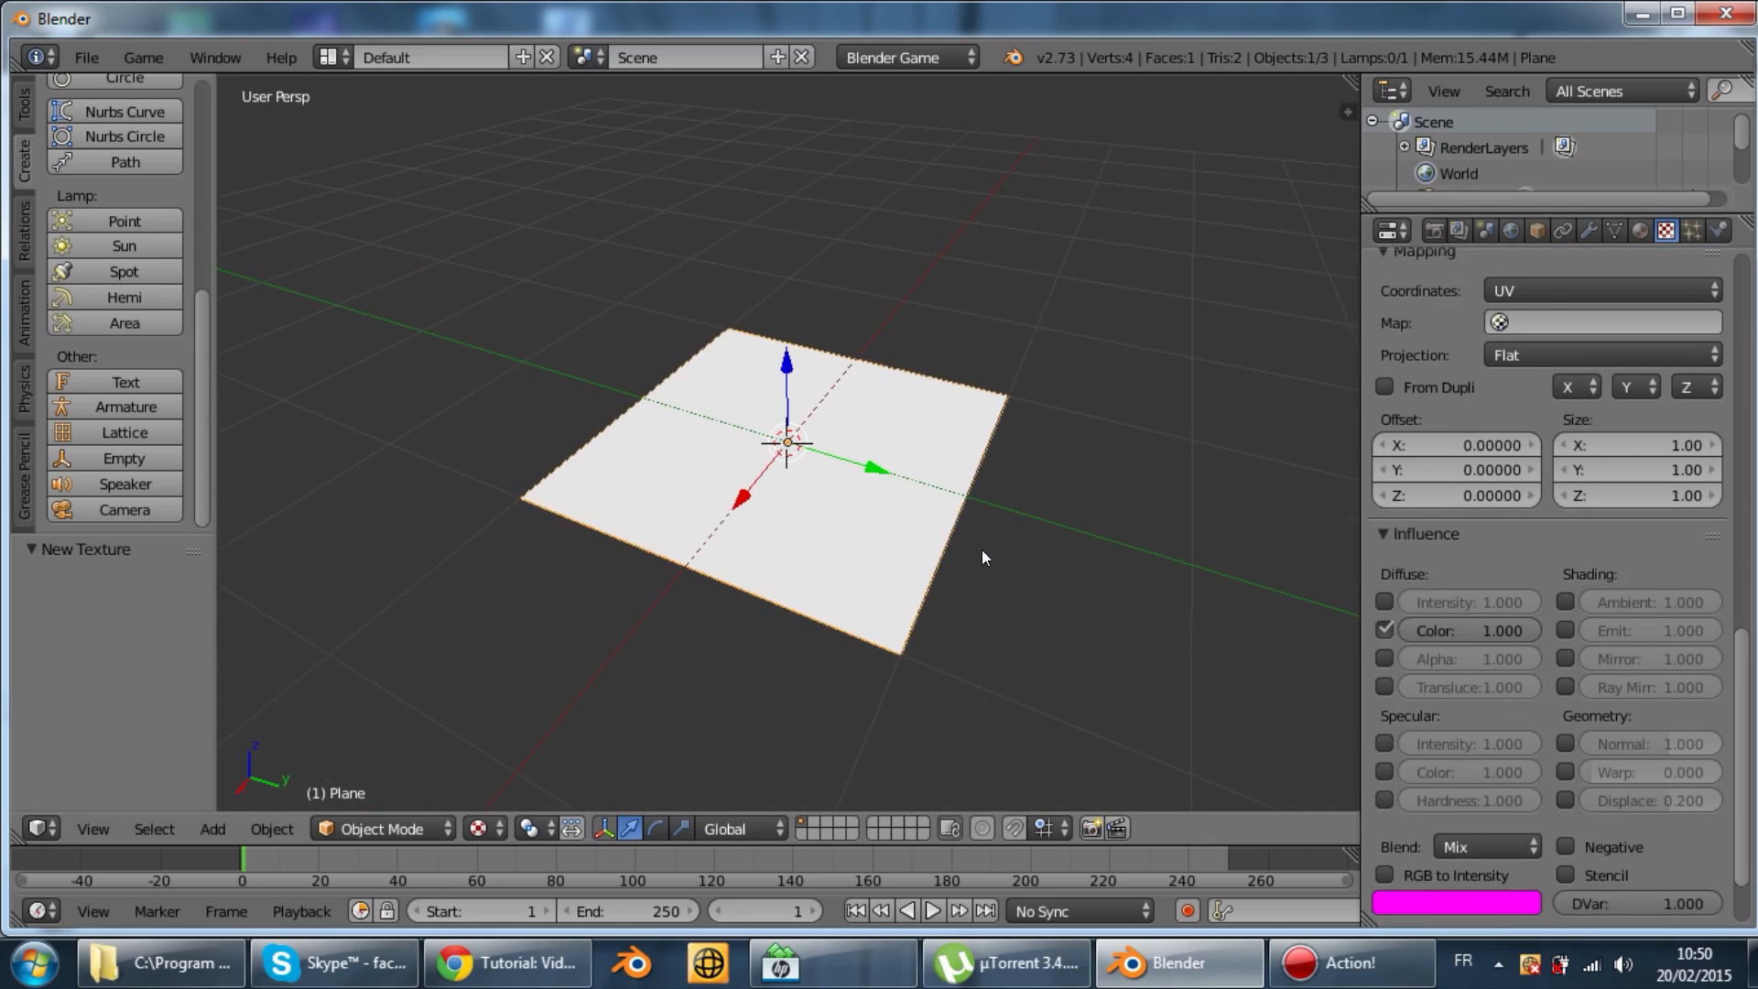
scroll(988, 545, up, 2)
scroll(1539, 612, up, 7)
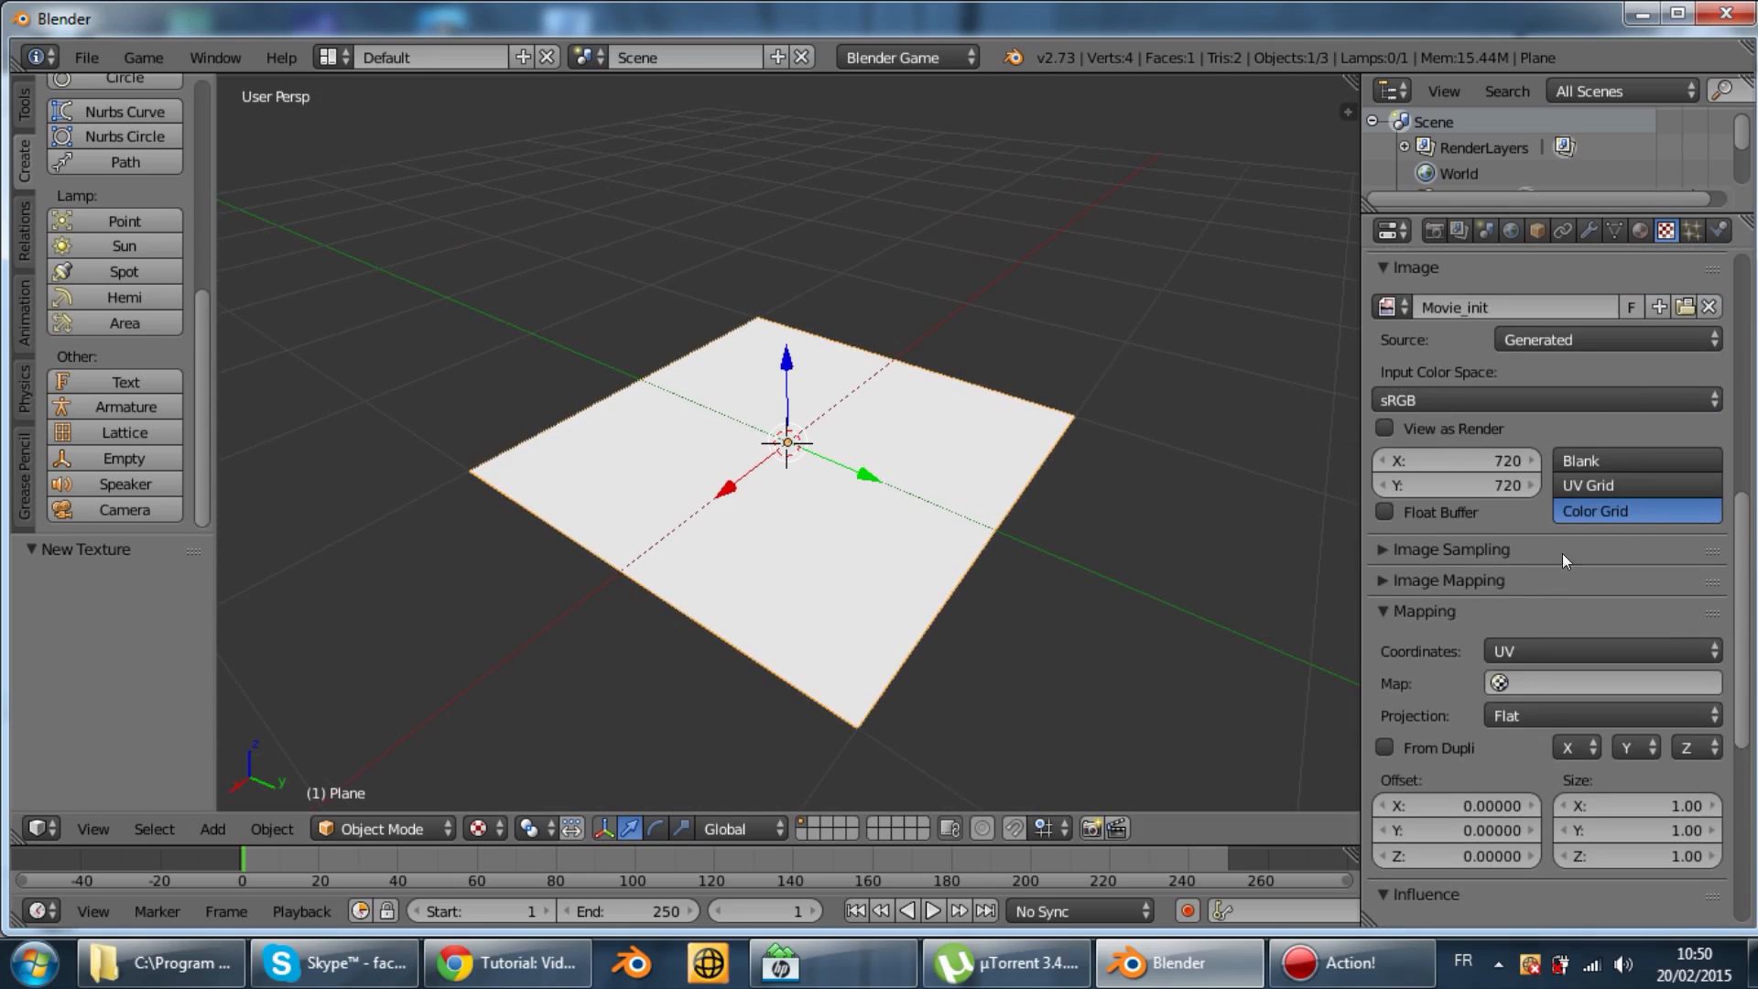
click(1580, 485)
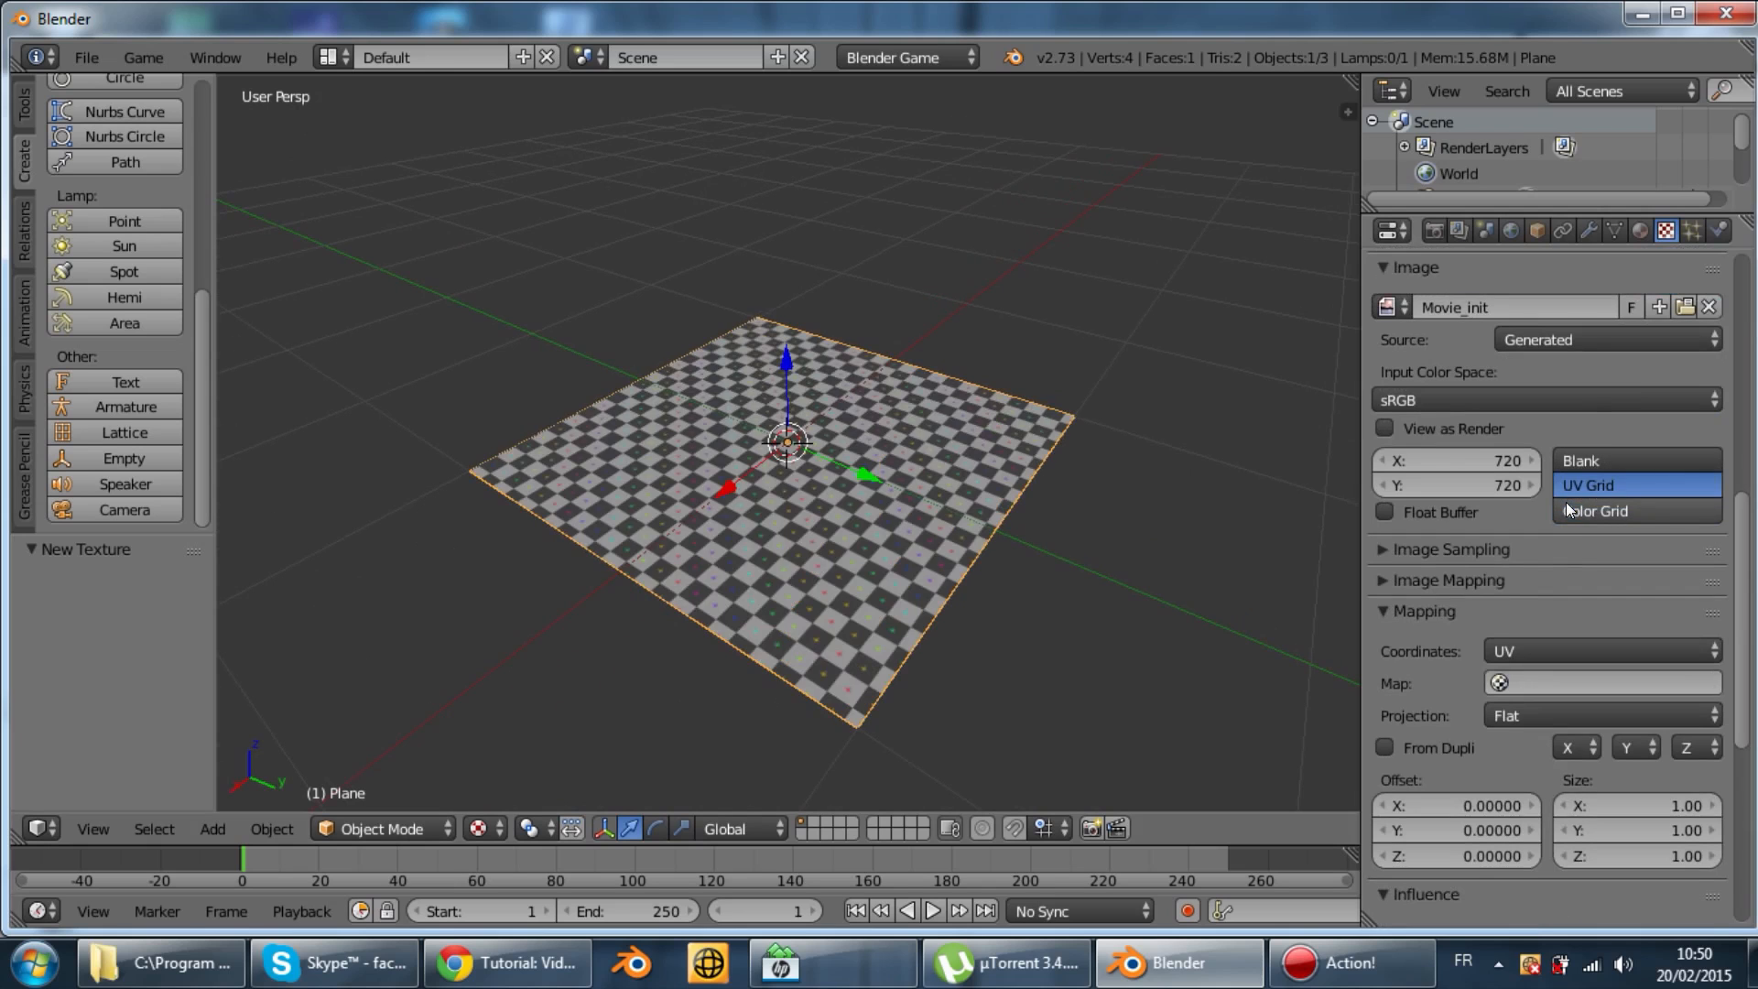
click(1566, 510)
middle_drag(707, 433, 1099, 502)
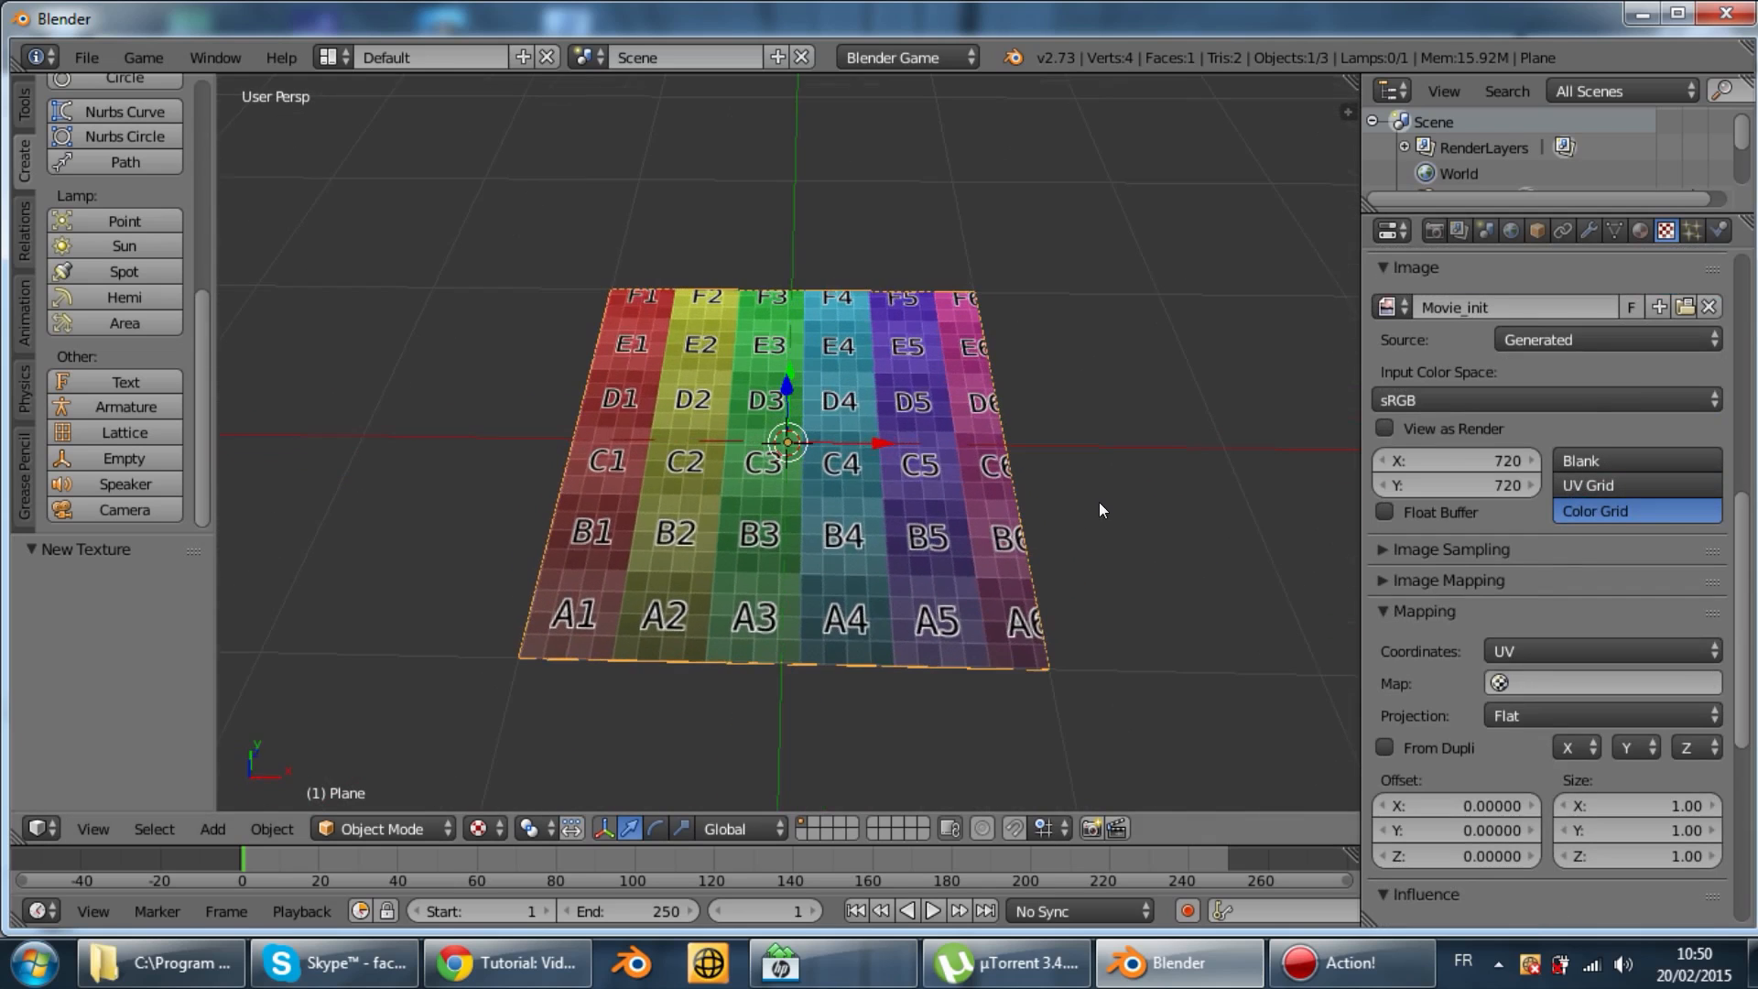
Set the Movie_init image's generated type to UV Grid
click(1579, 483)
middle_drag(612, 493, 600, 685)
middle_drag(590, 575, 540, 597)
scroll(1599, 641, down, 5)
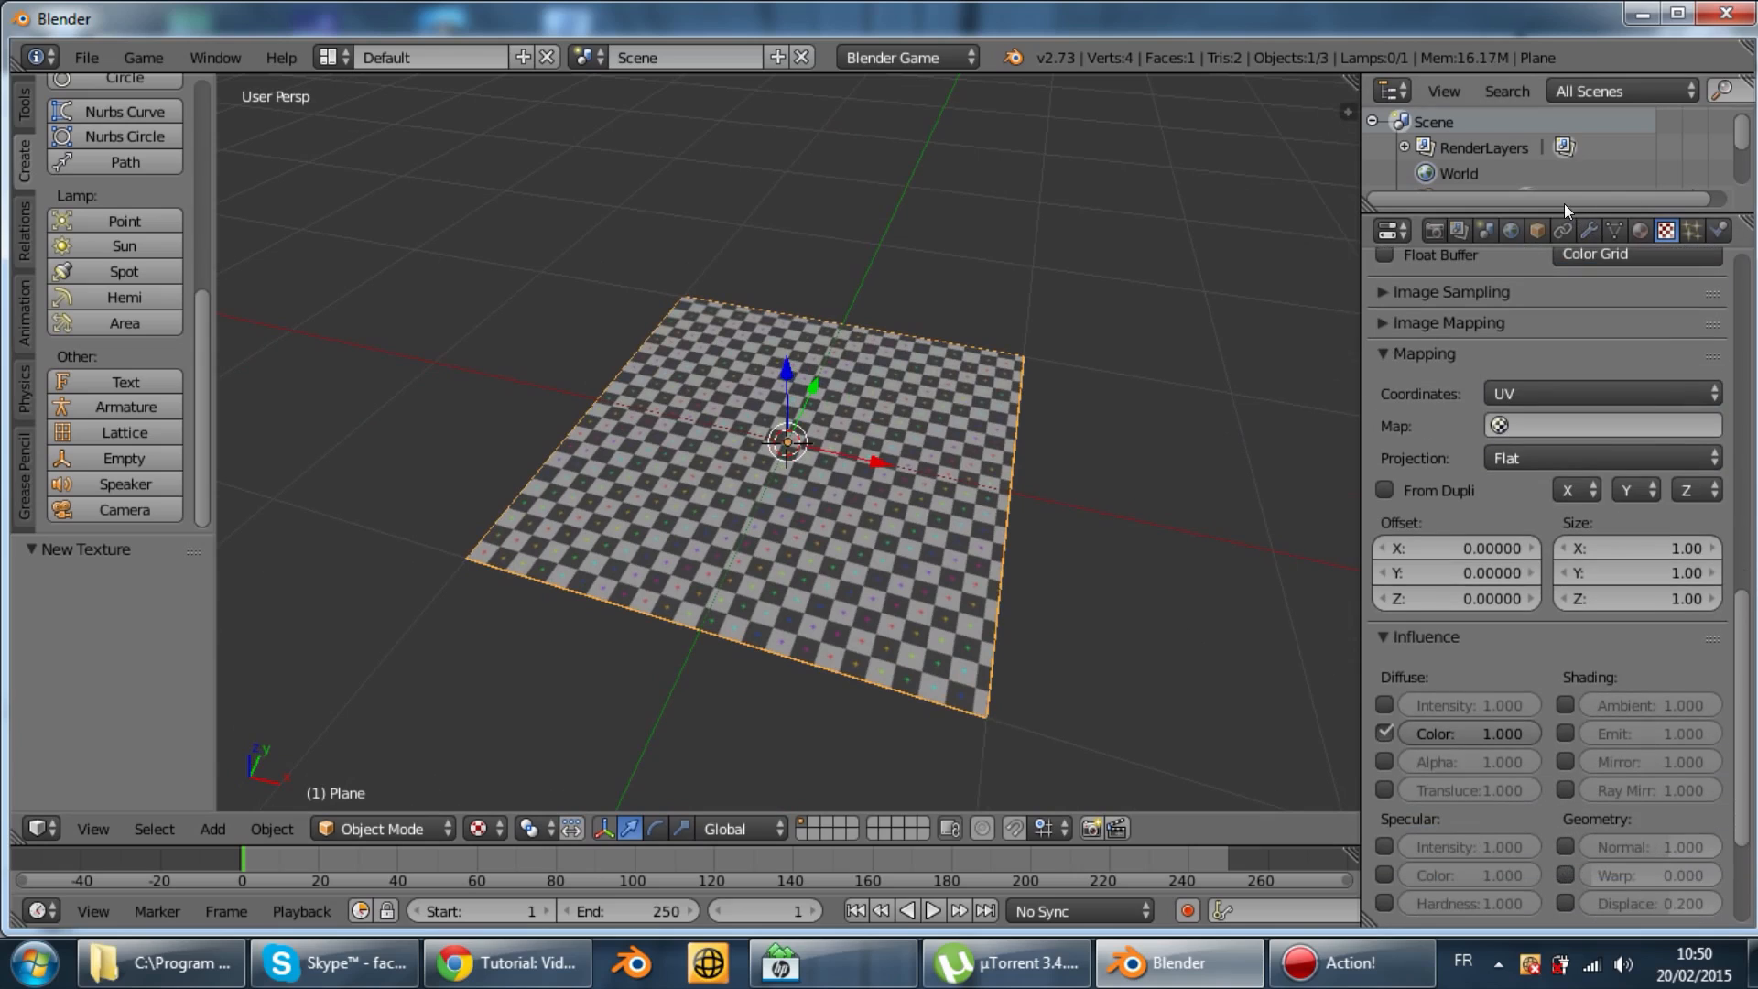
Rename the plane's texture as Ecran
scroll(1559, 473, up, 10)
scroll(1511, 339, up, 6)
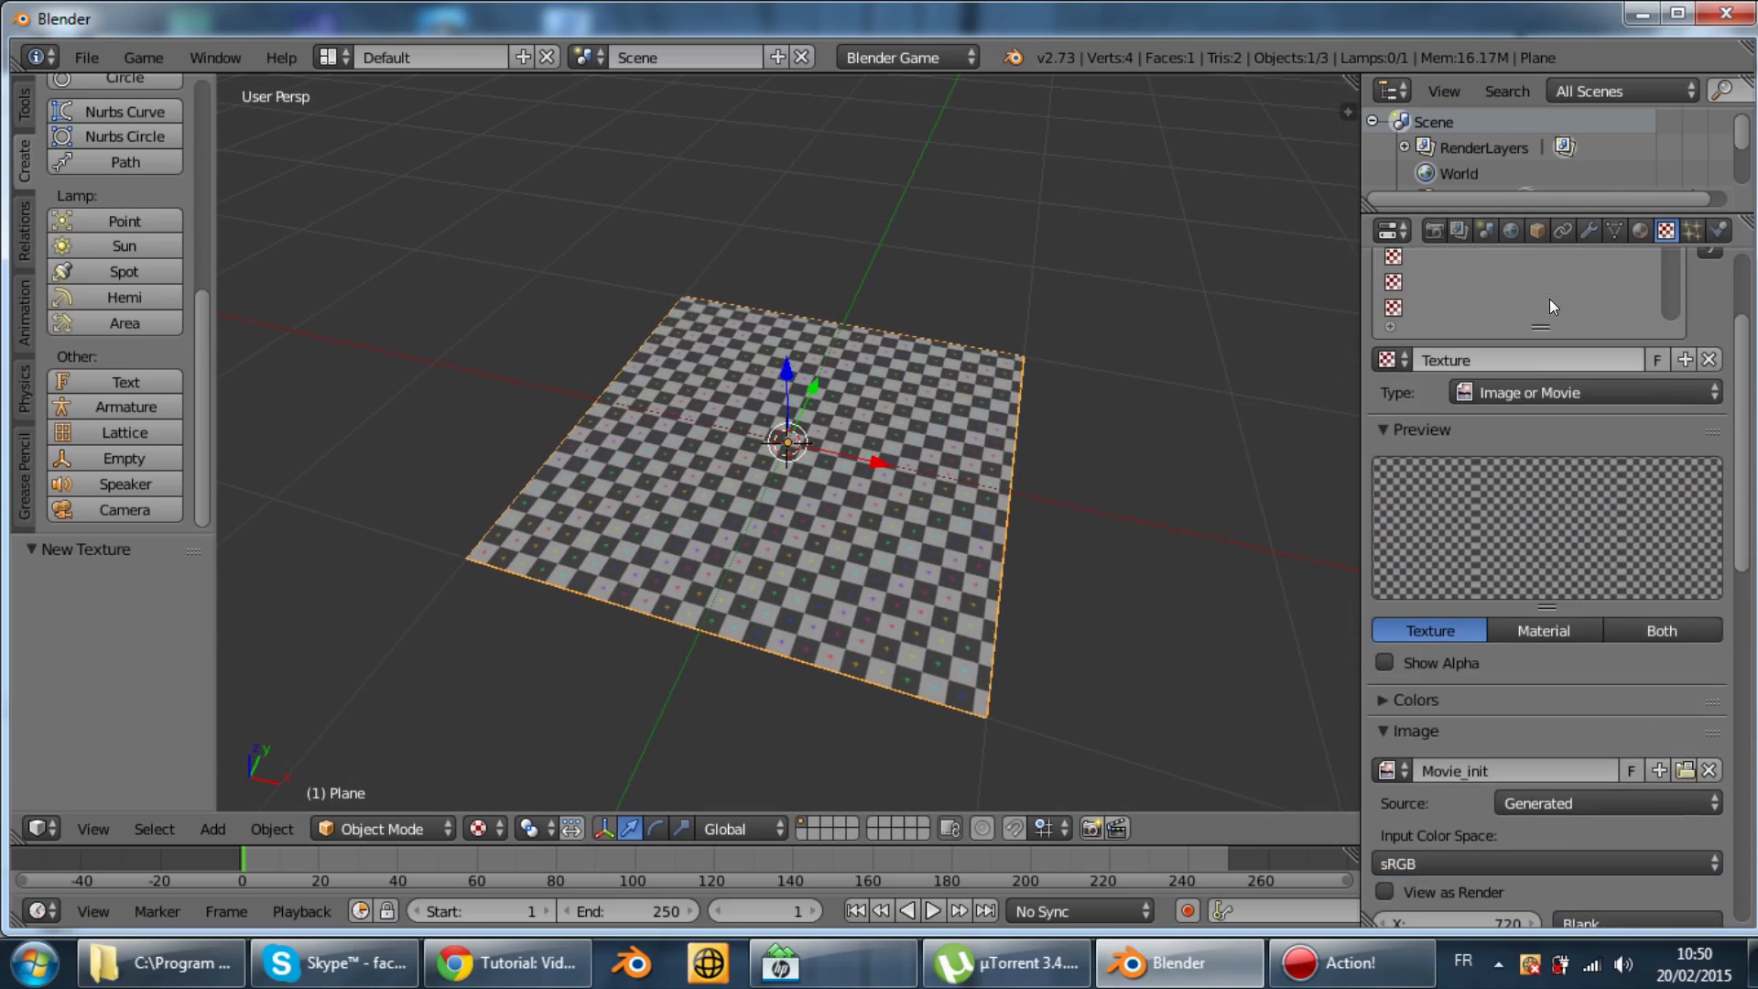
double_click(1452, 359)
text(Ecran)
key(Return)
Rename the plane object as Ecran
click(1537, 230)
double_click(1466, 317)
text(E)
key(Return)
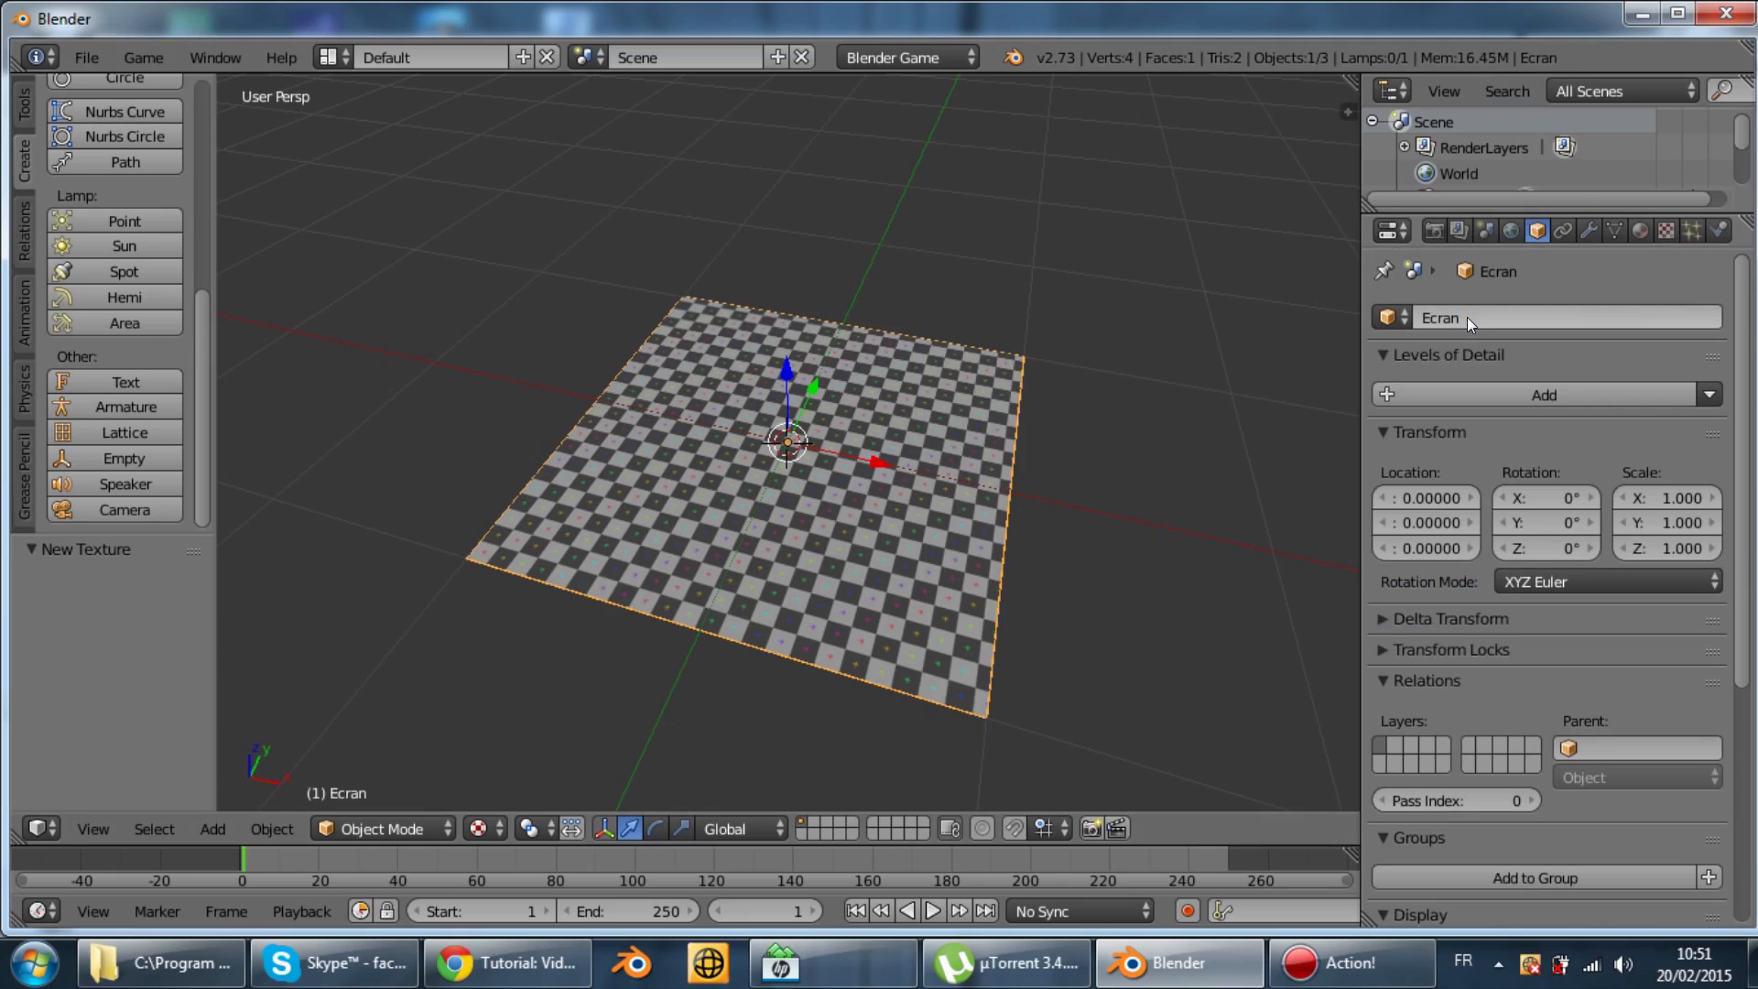
Enlarge the Outliner area, show the Ecran material's properties, and change the Outliner into a Text Editor
drag(1549, 210, 1549, 657)
click(1391, 89)
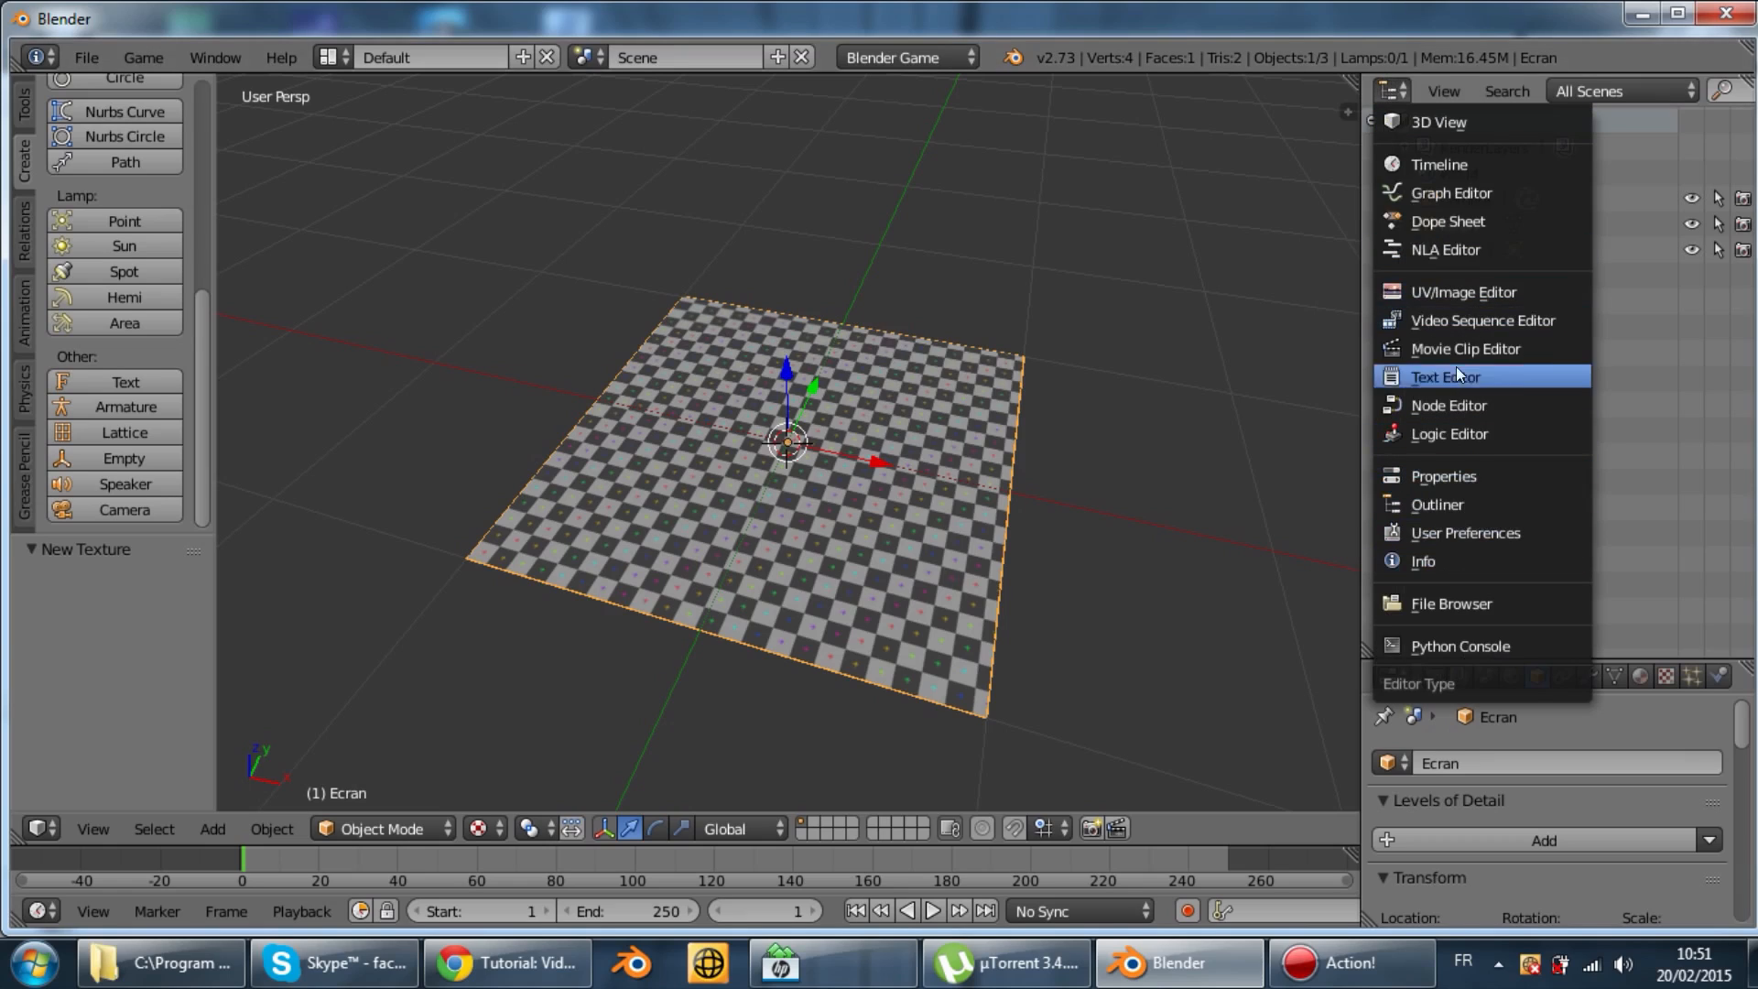
click(1640, 677)
scroll(1489, 762, up, 3)
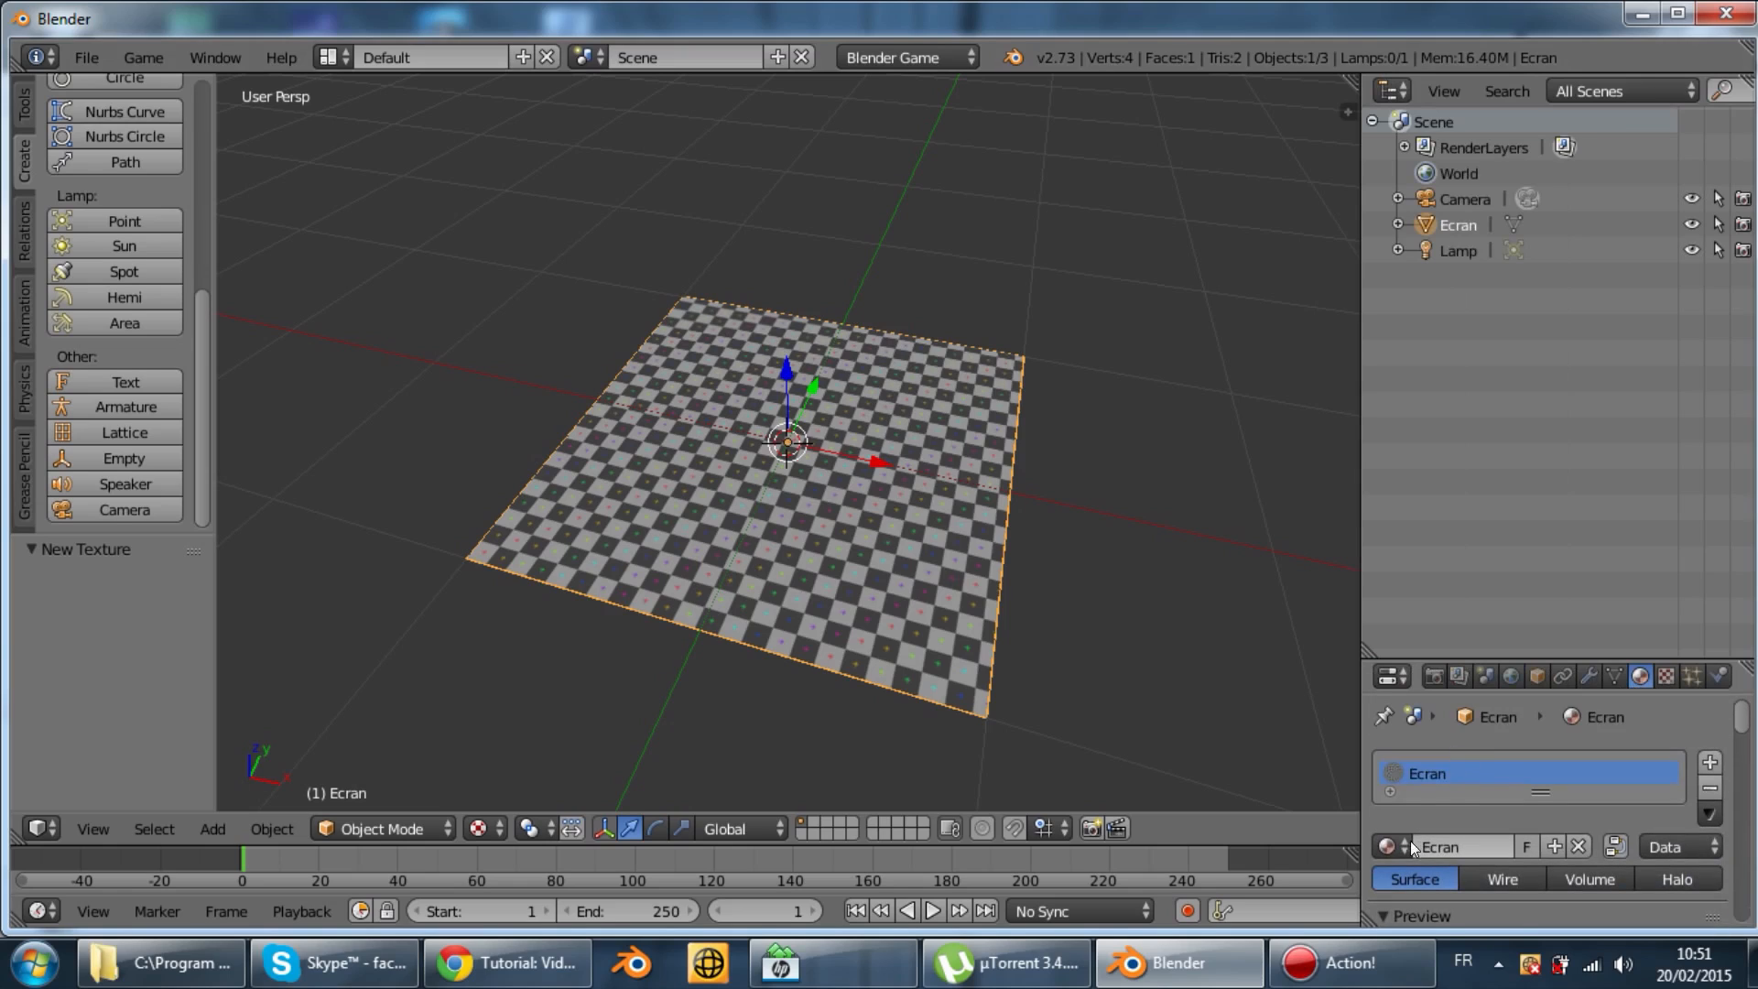
click(1390, 91)
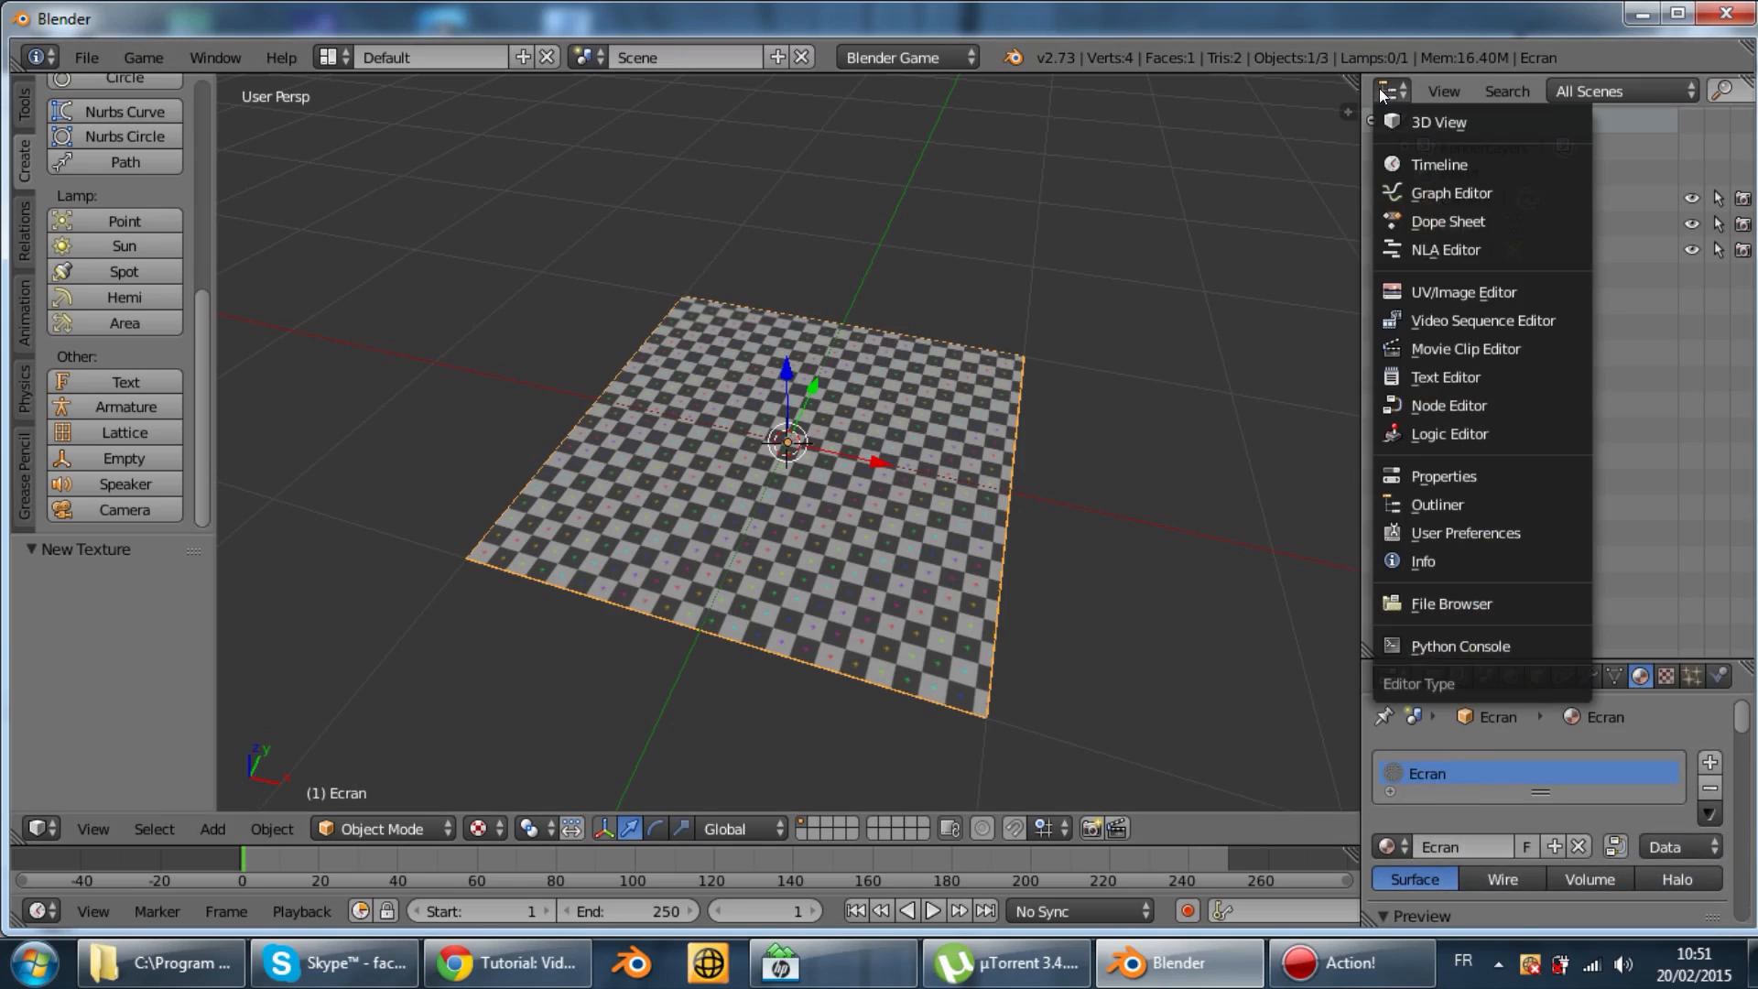
click(1438, 375)
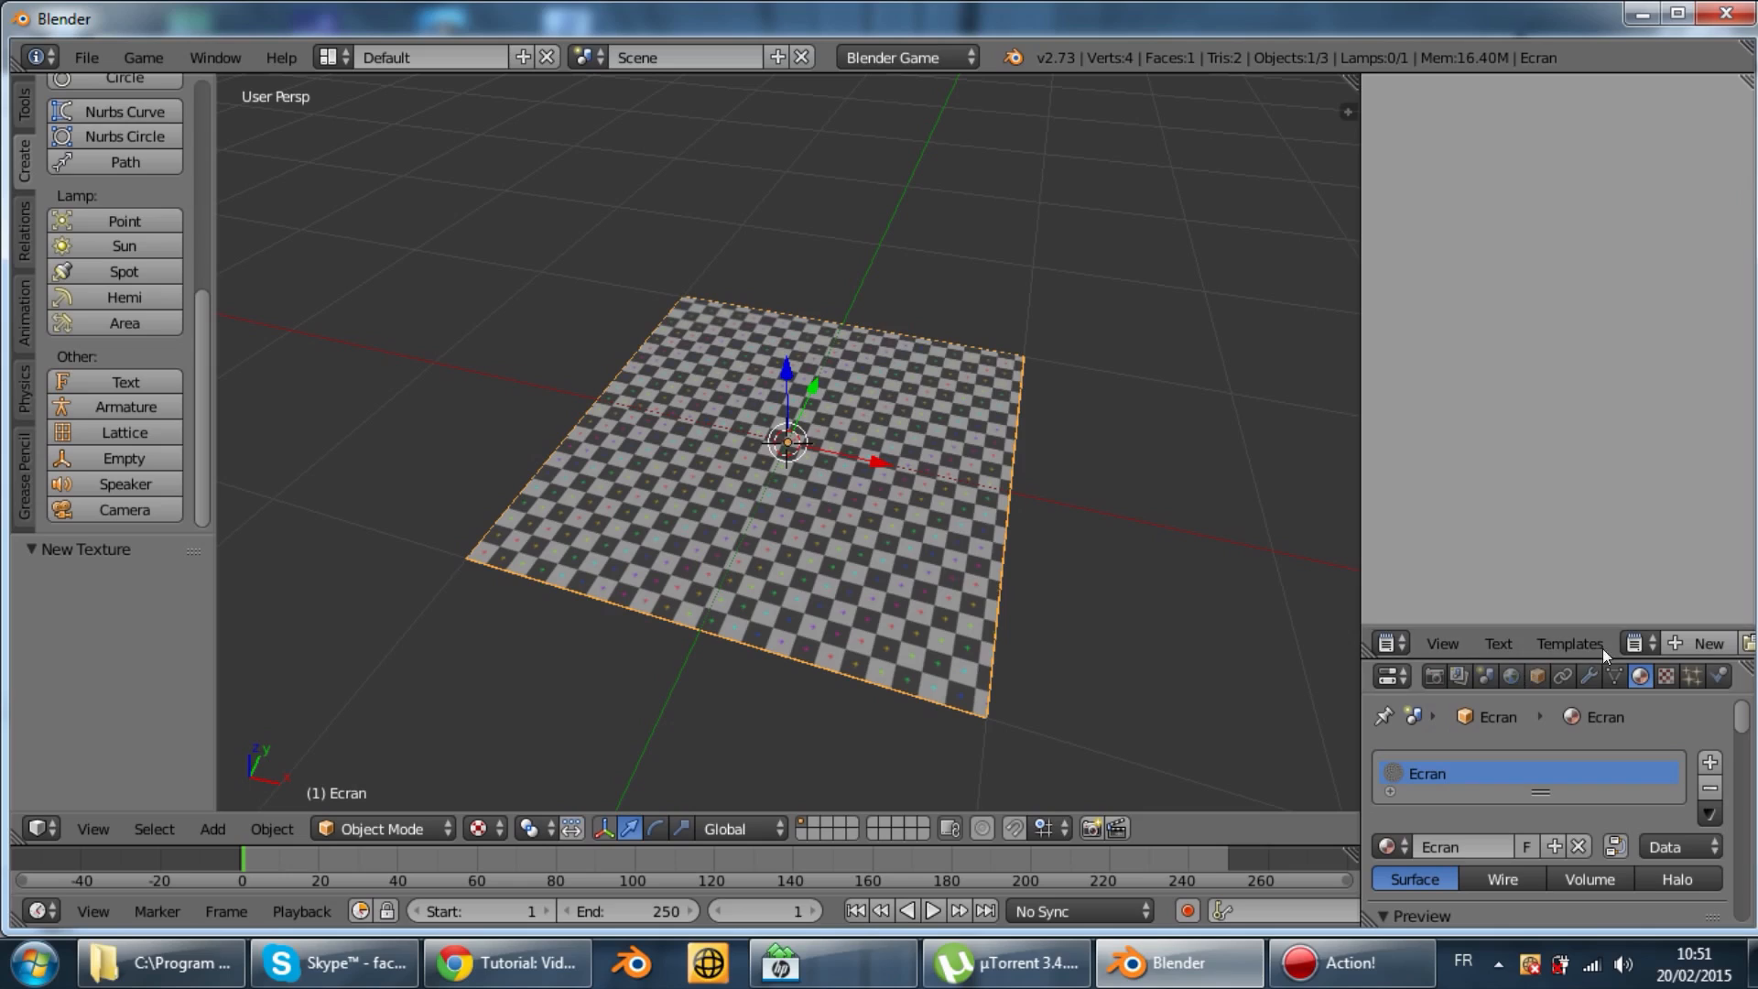
scroll(1646, 633, down, 3)
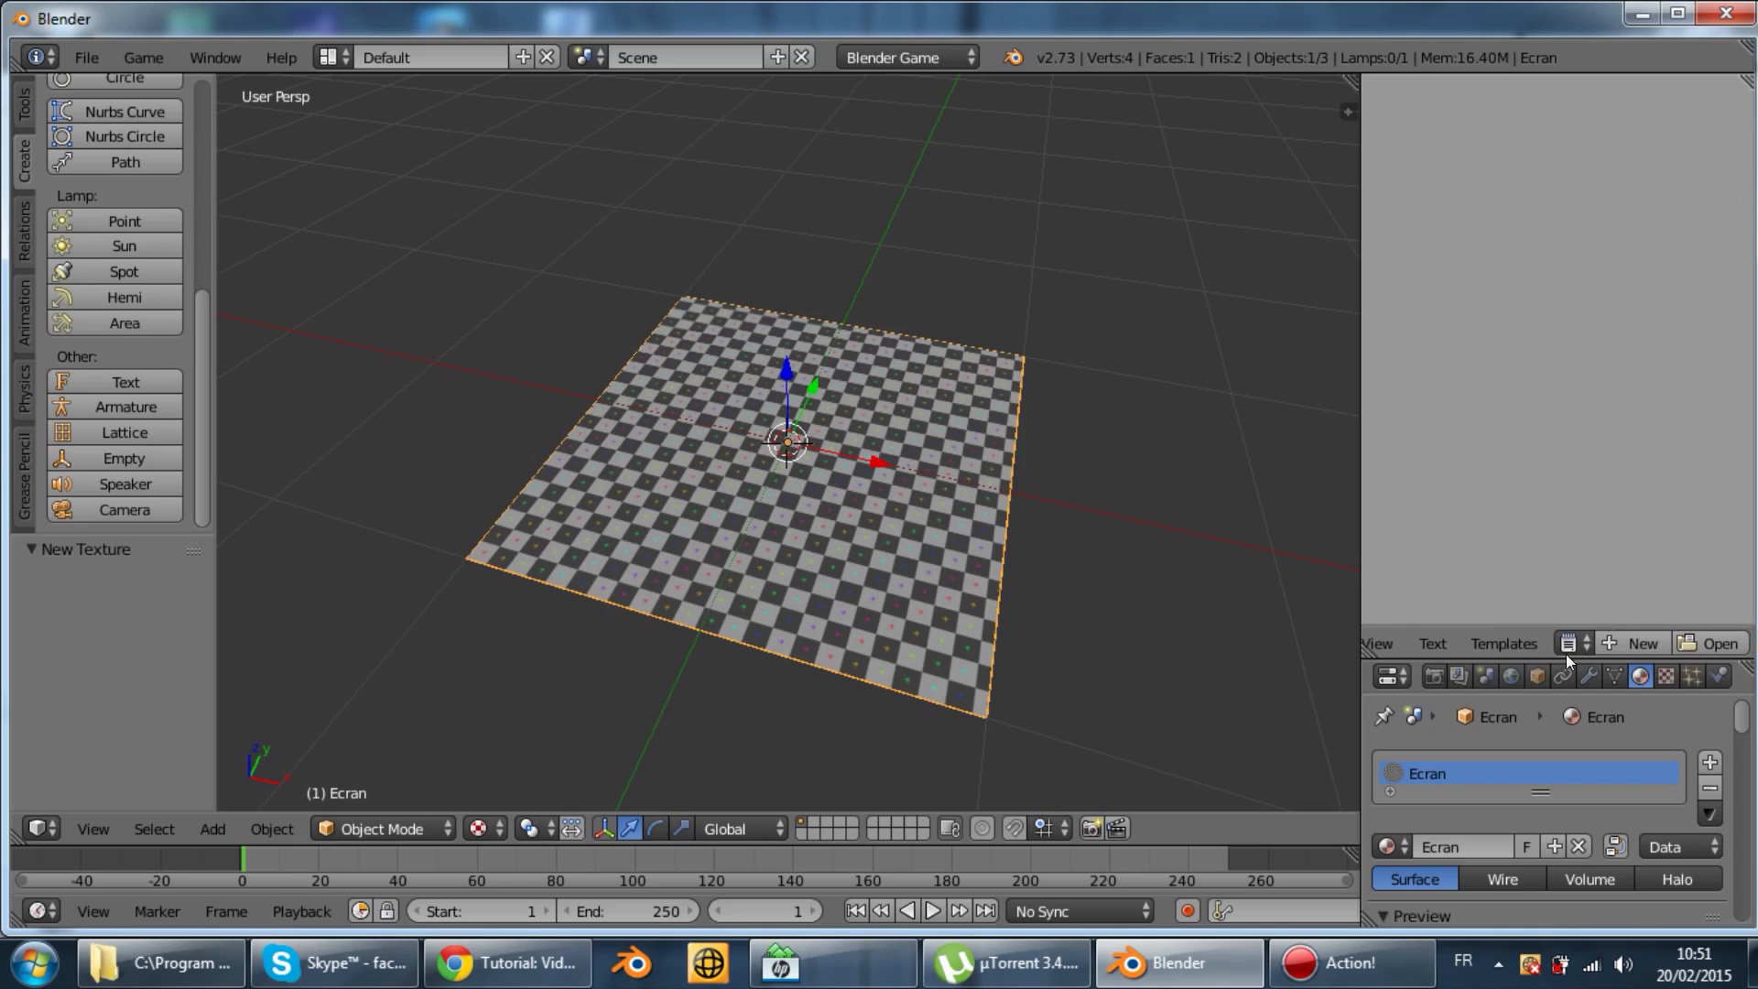
Start saving the project under a new name and go to the video folder inside Naball Evolution Invasion 4.05's DATA folder
click(87, 56)
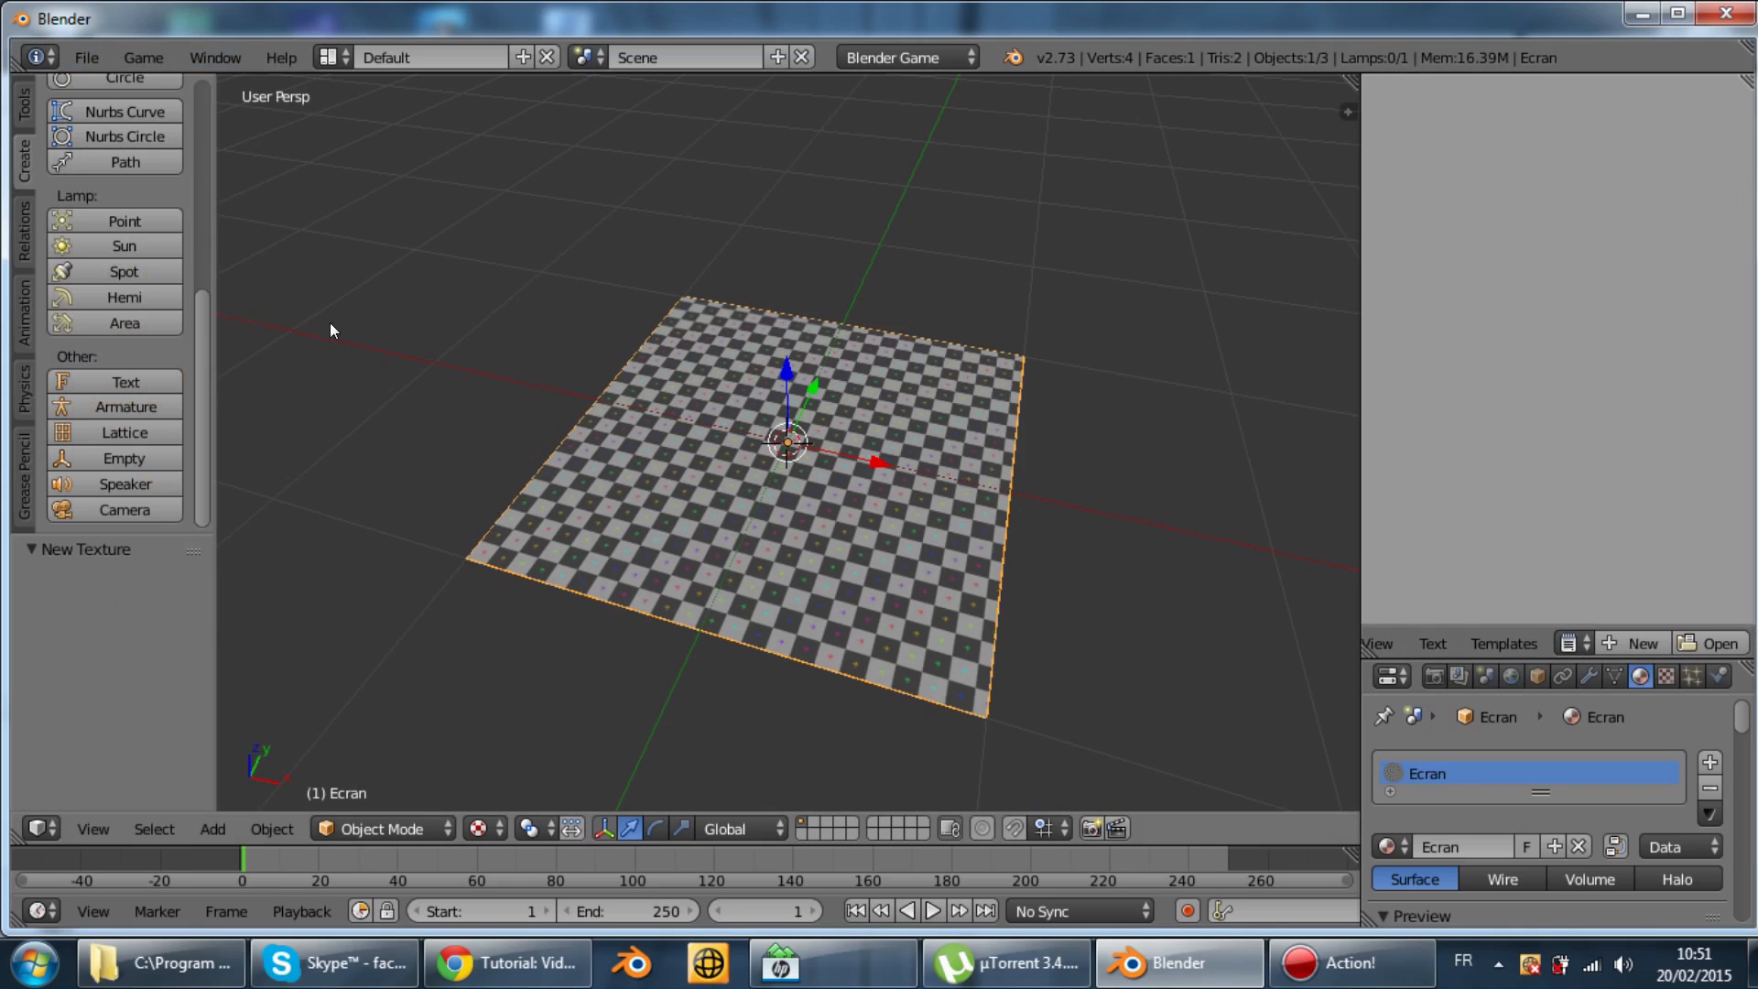
click(99, 62)
click(155, 279)
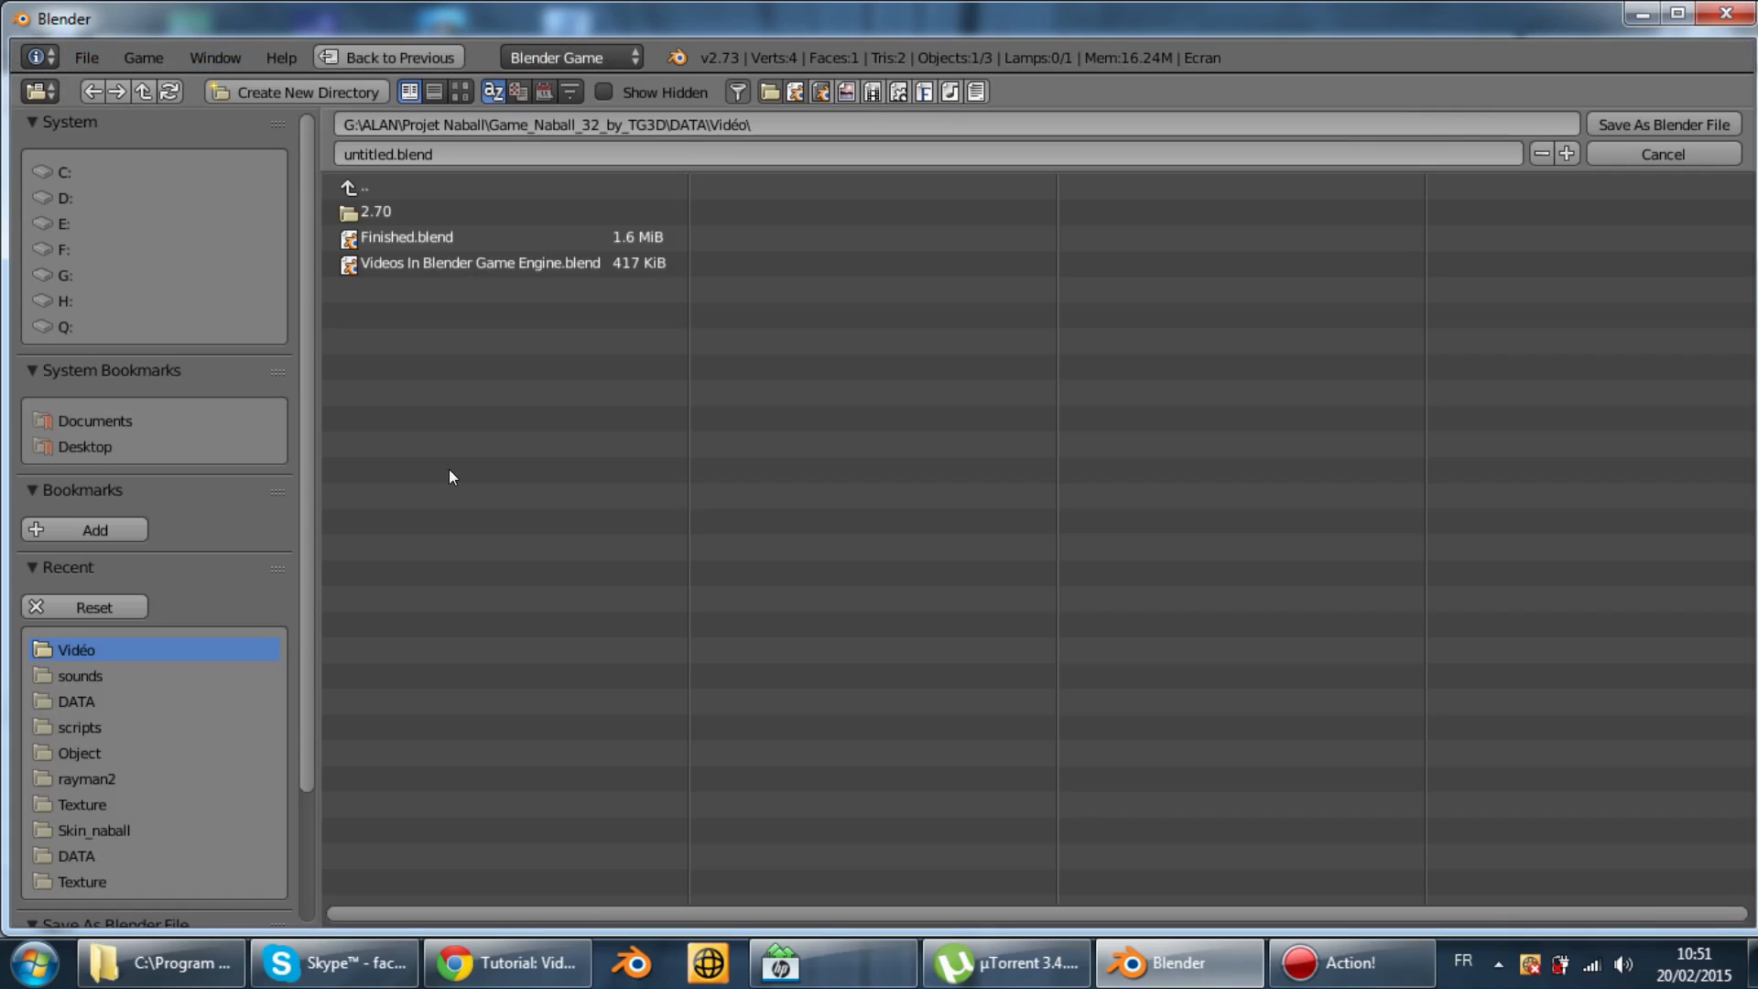
click(53, 675)
click(81, 705)
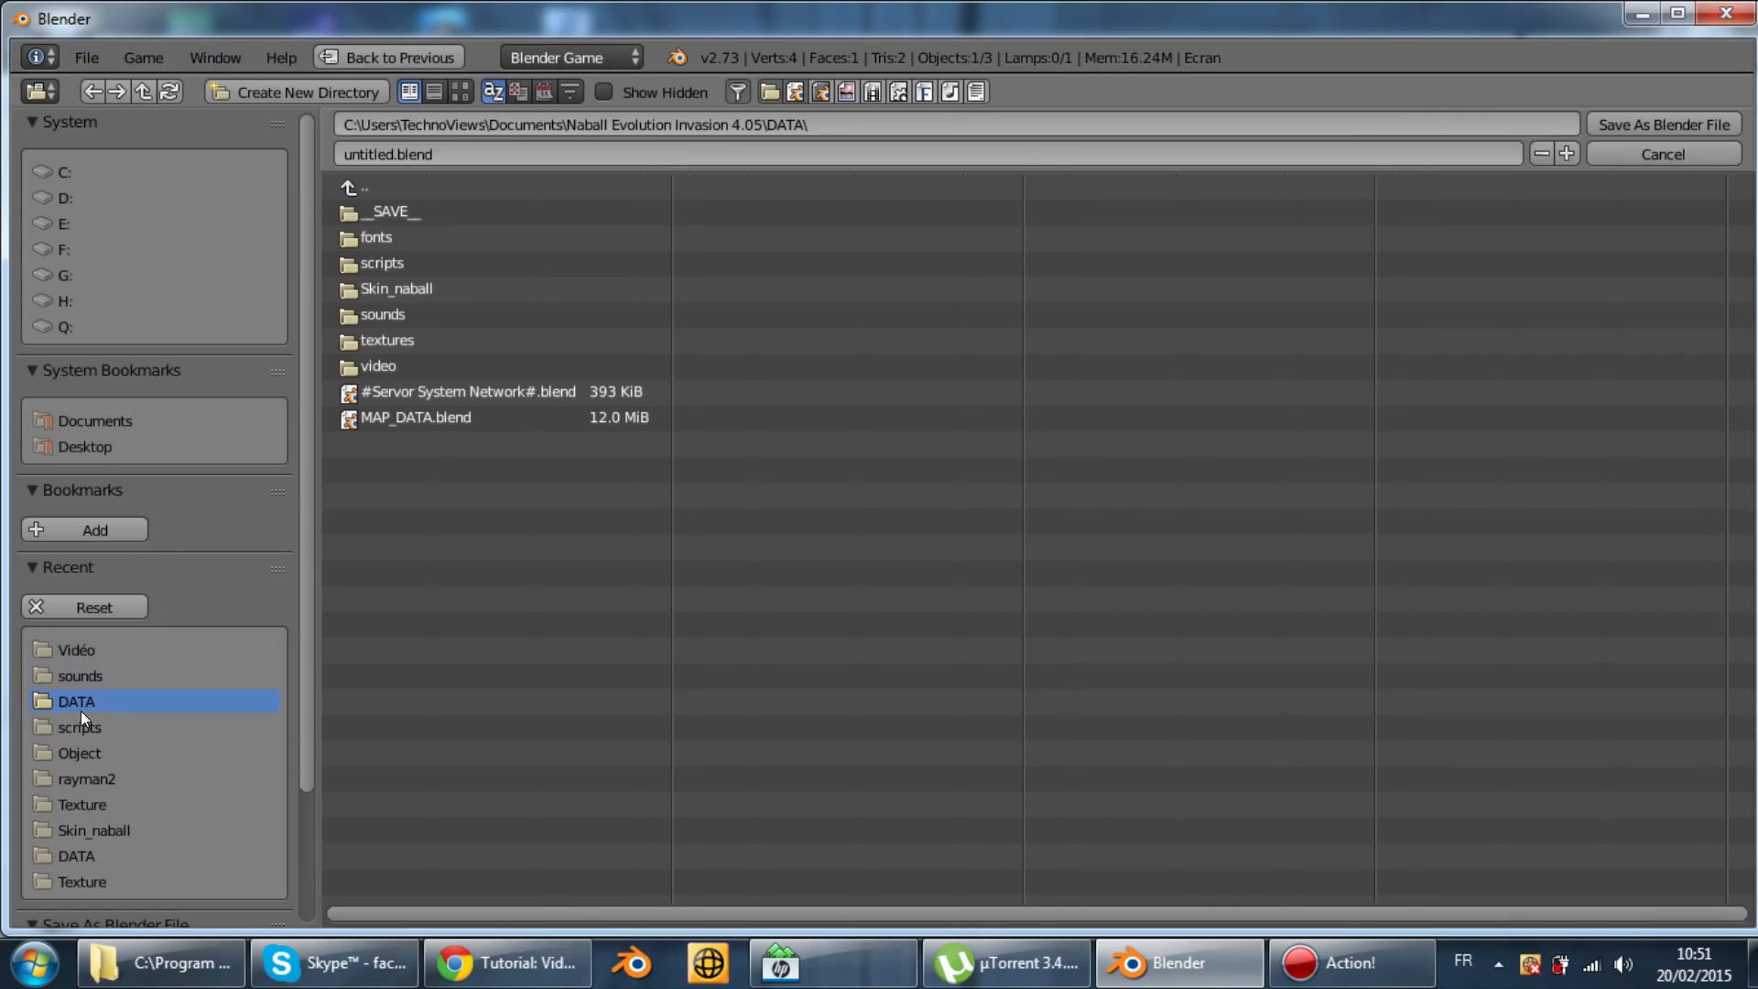
click(398, 372)
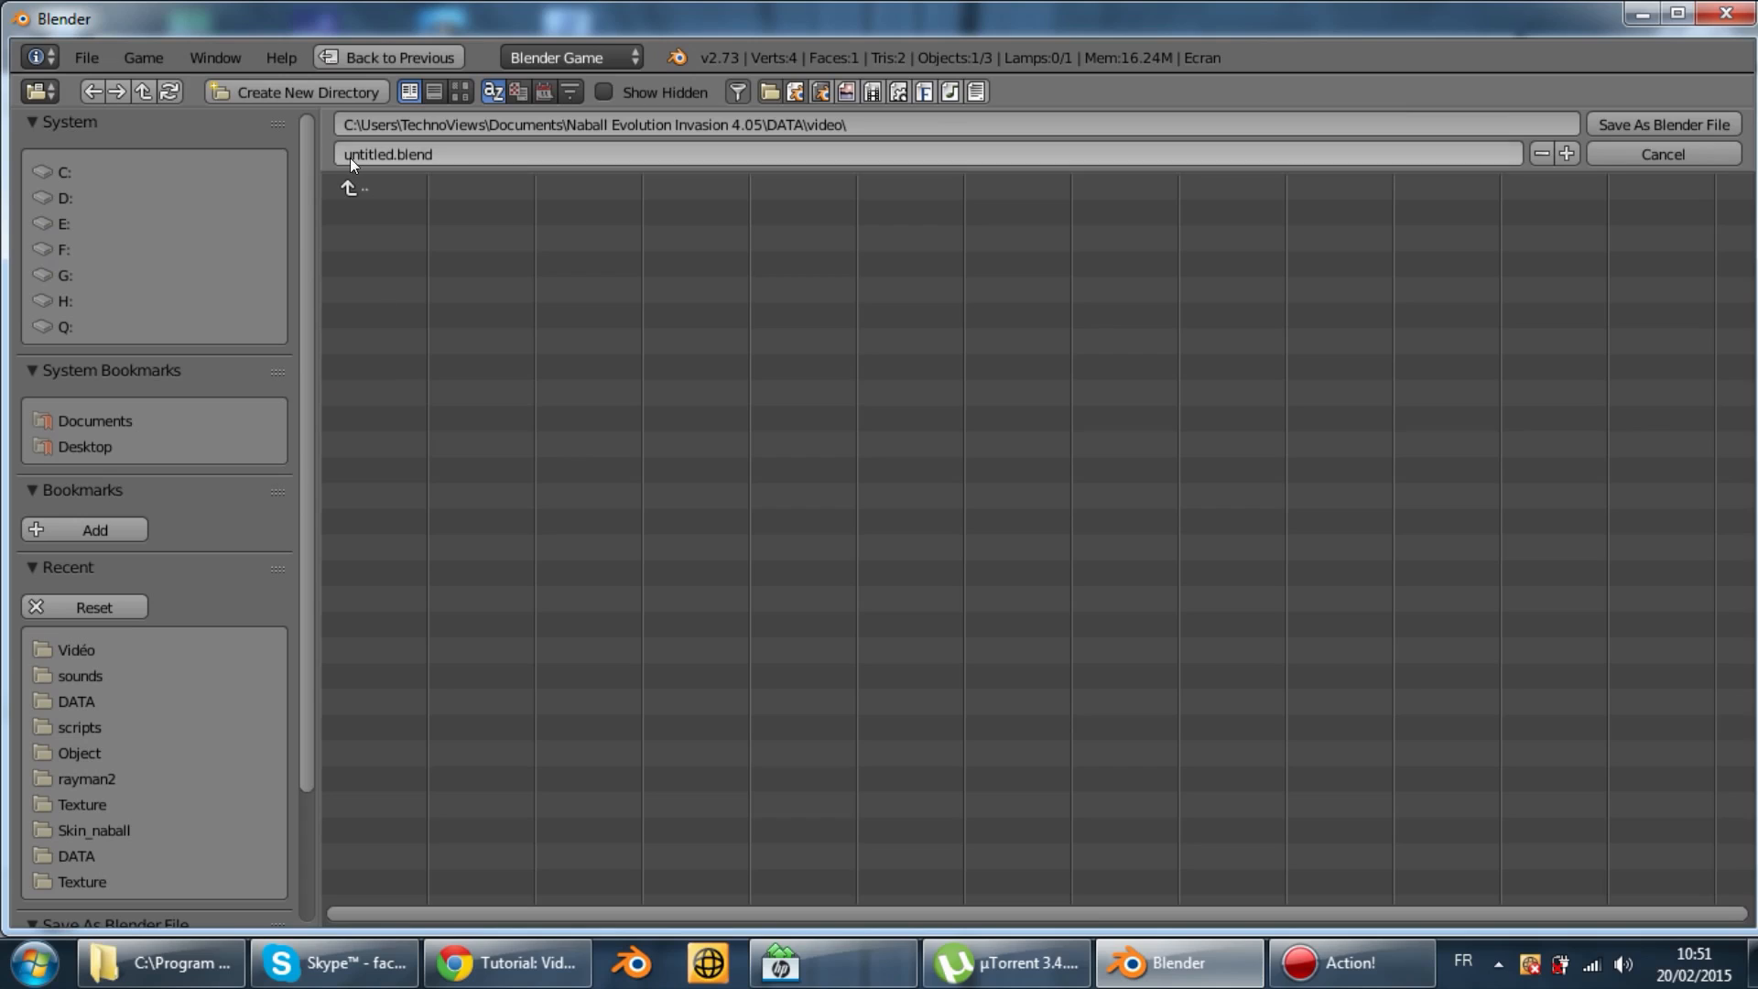
click(366, 190)
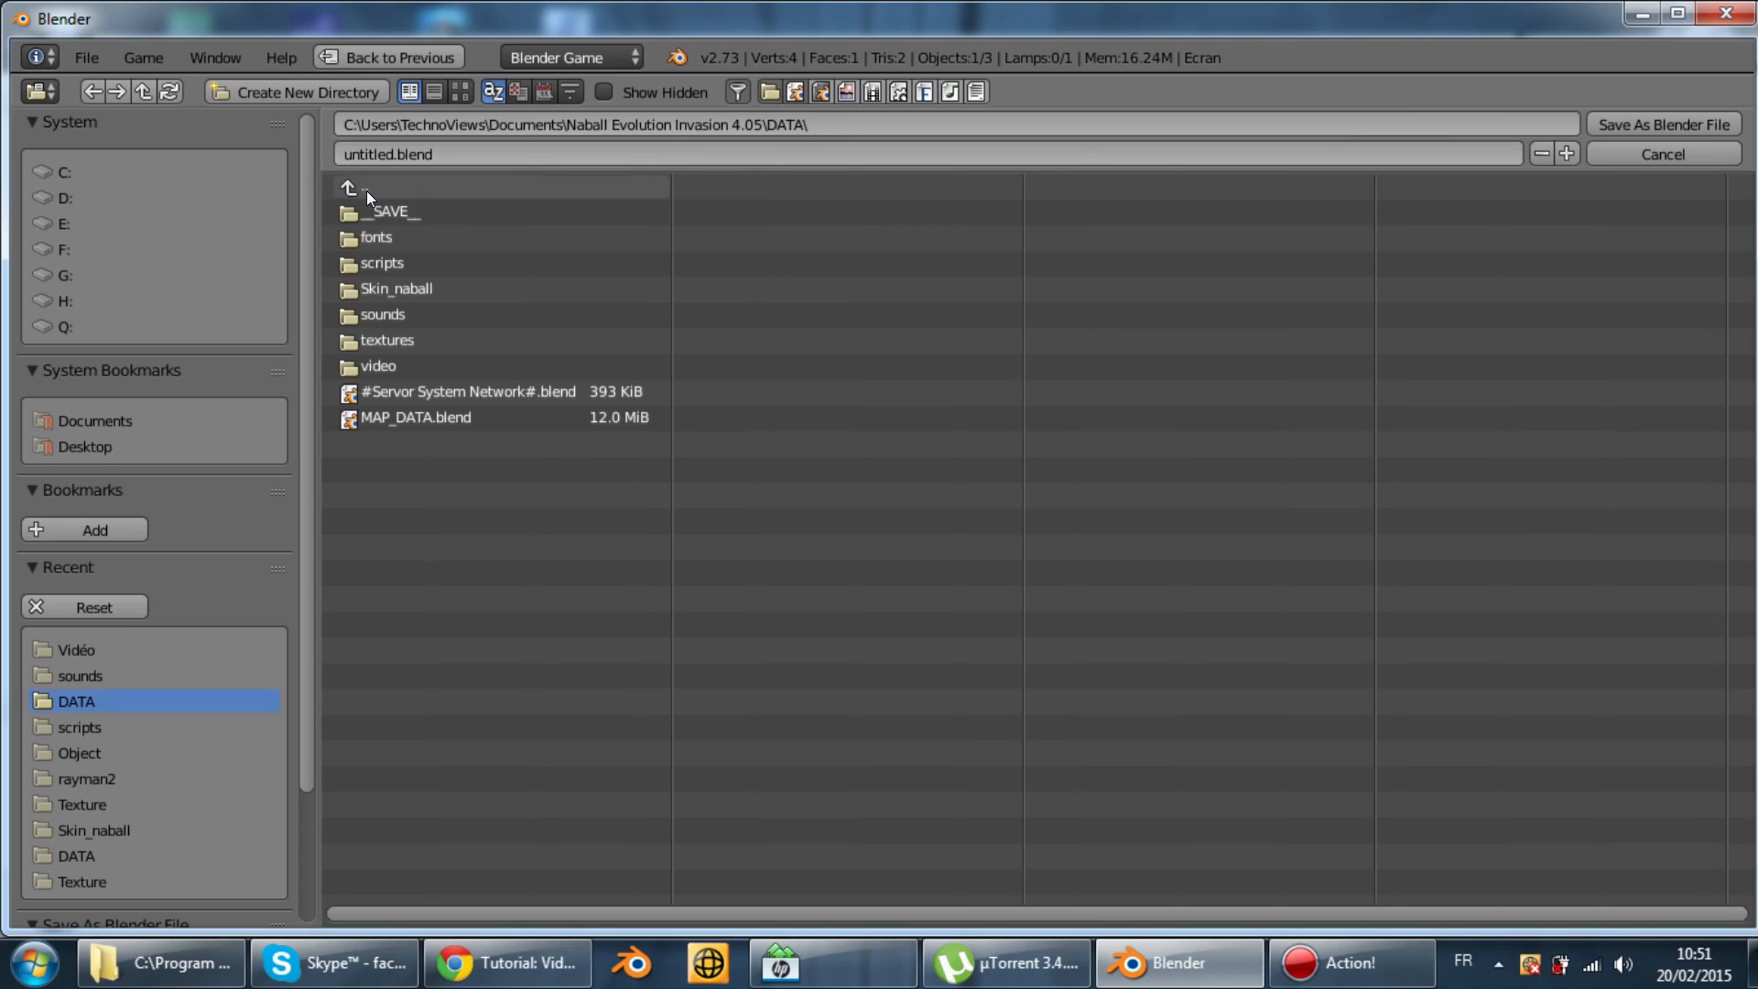
click(355, 366)
Save the project as Movie_test.blend in the video folder
click(534, 153)
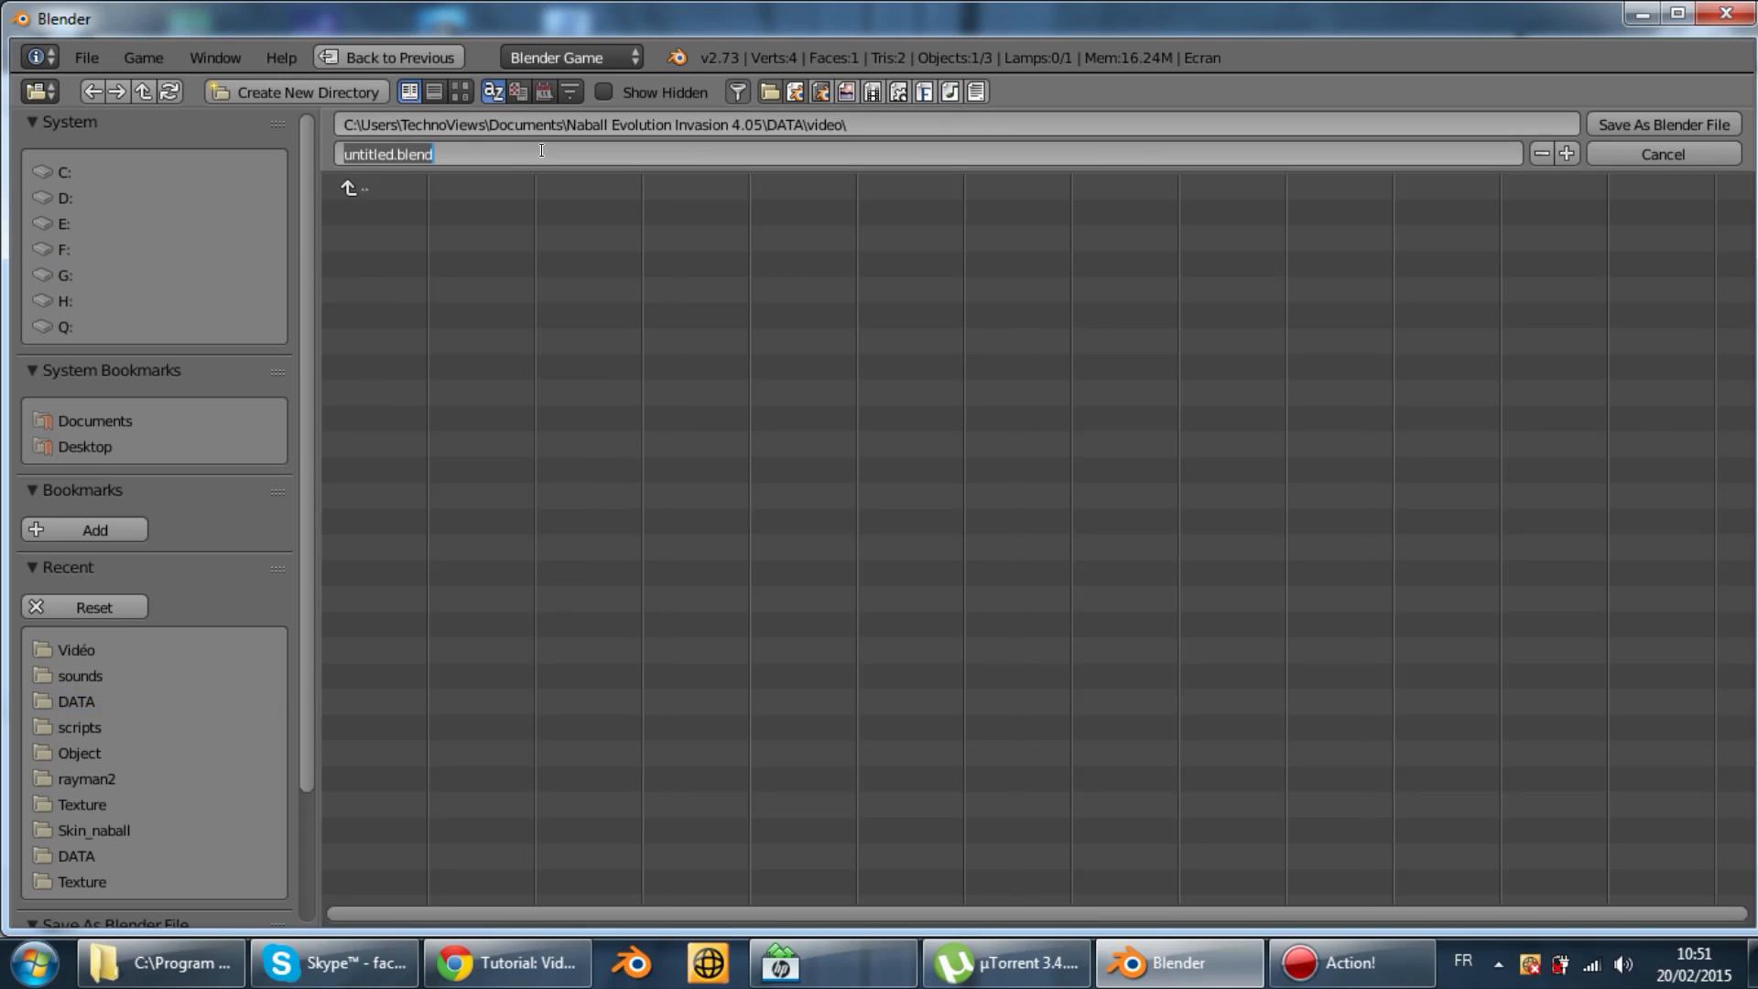
text(Movie_tes)
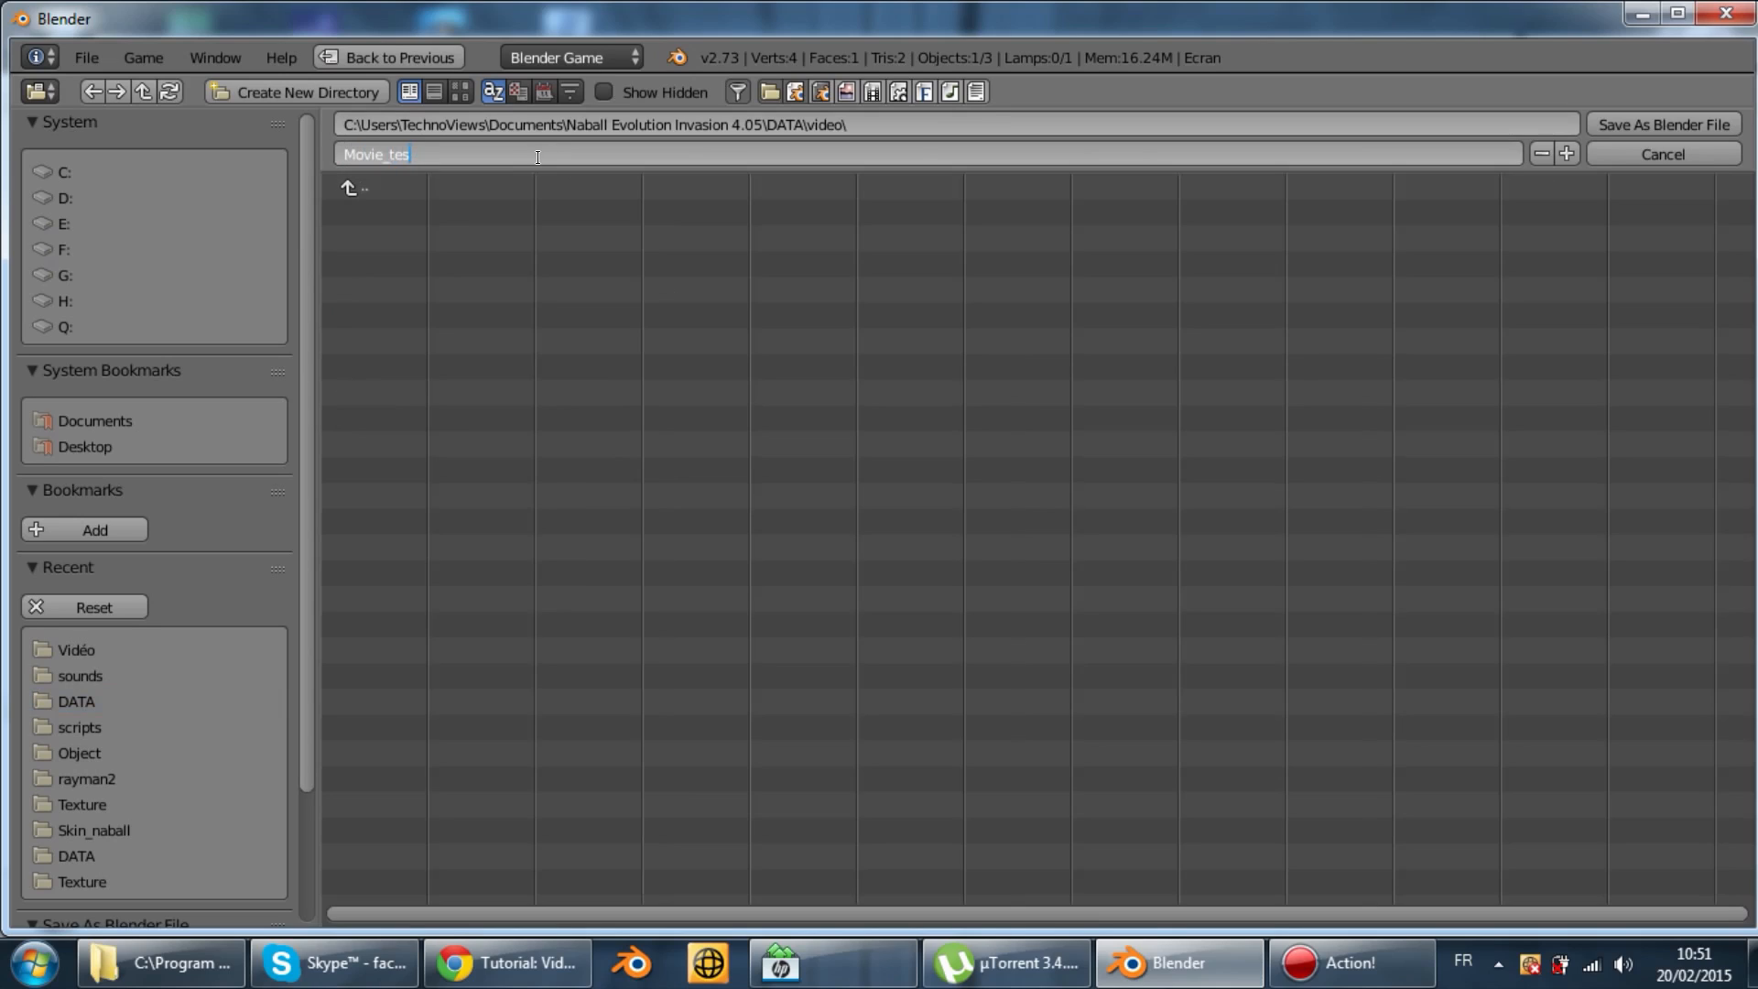
key(Return)
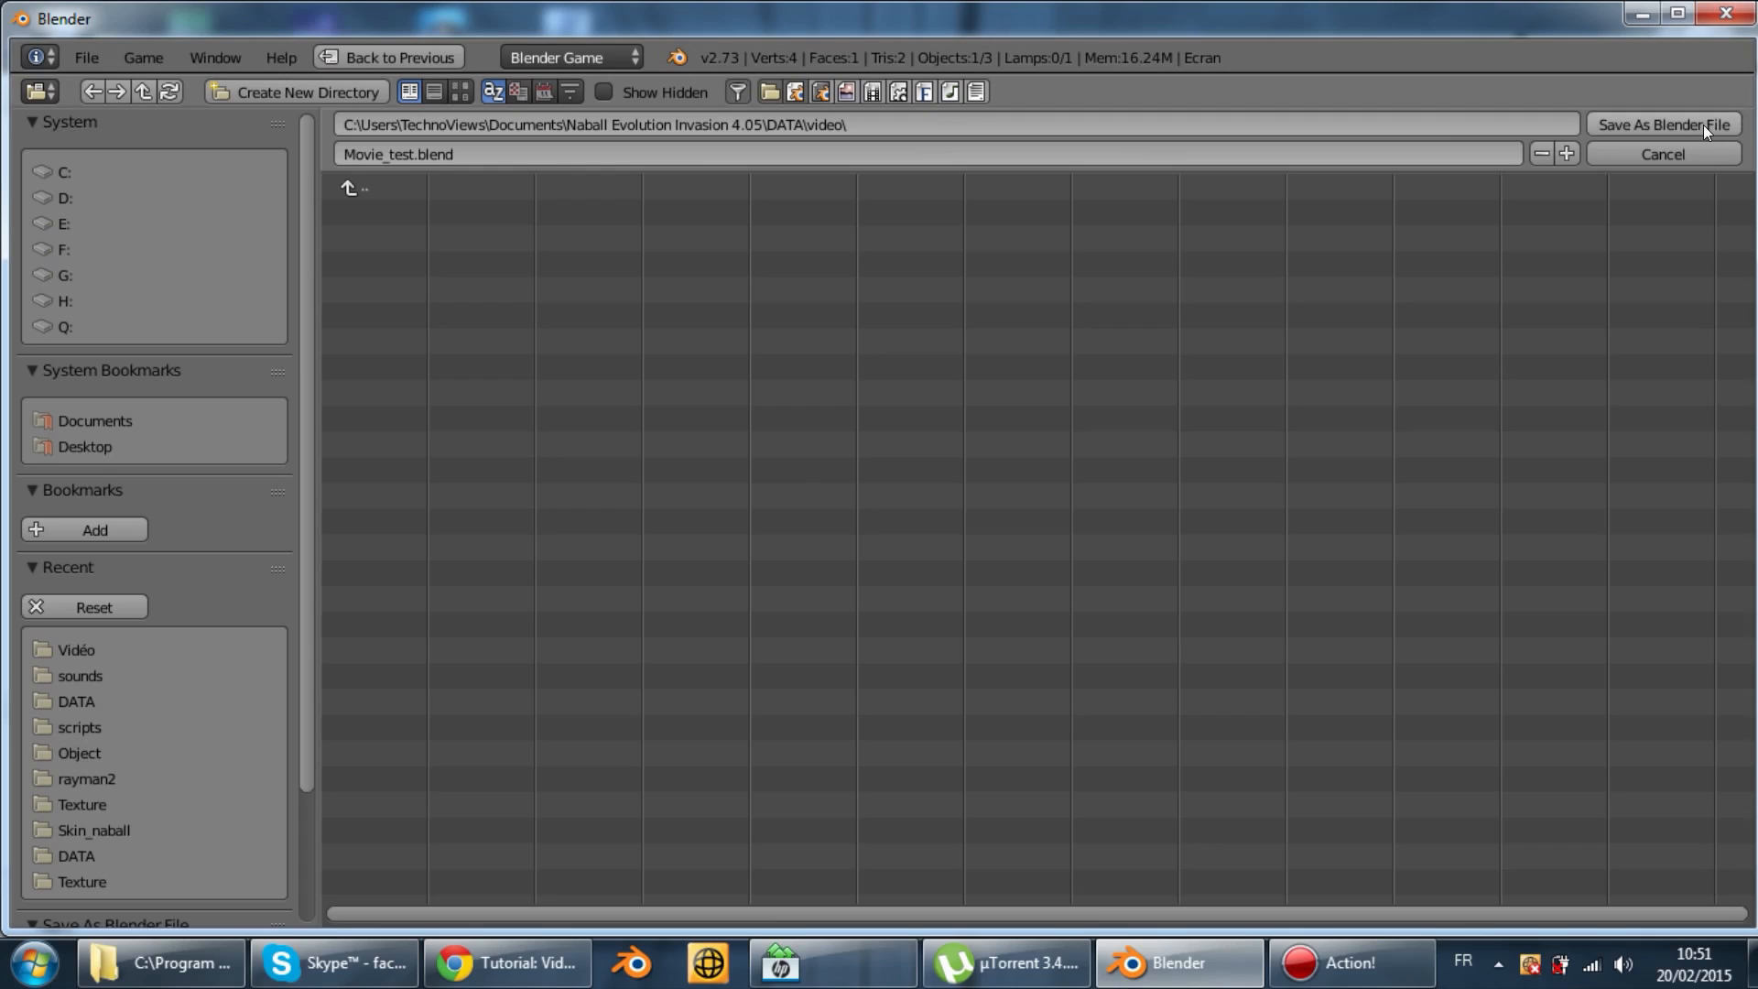
click(1648, 126)
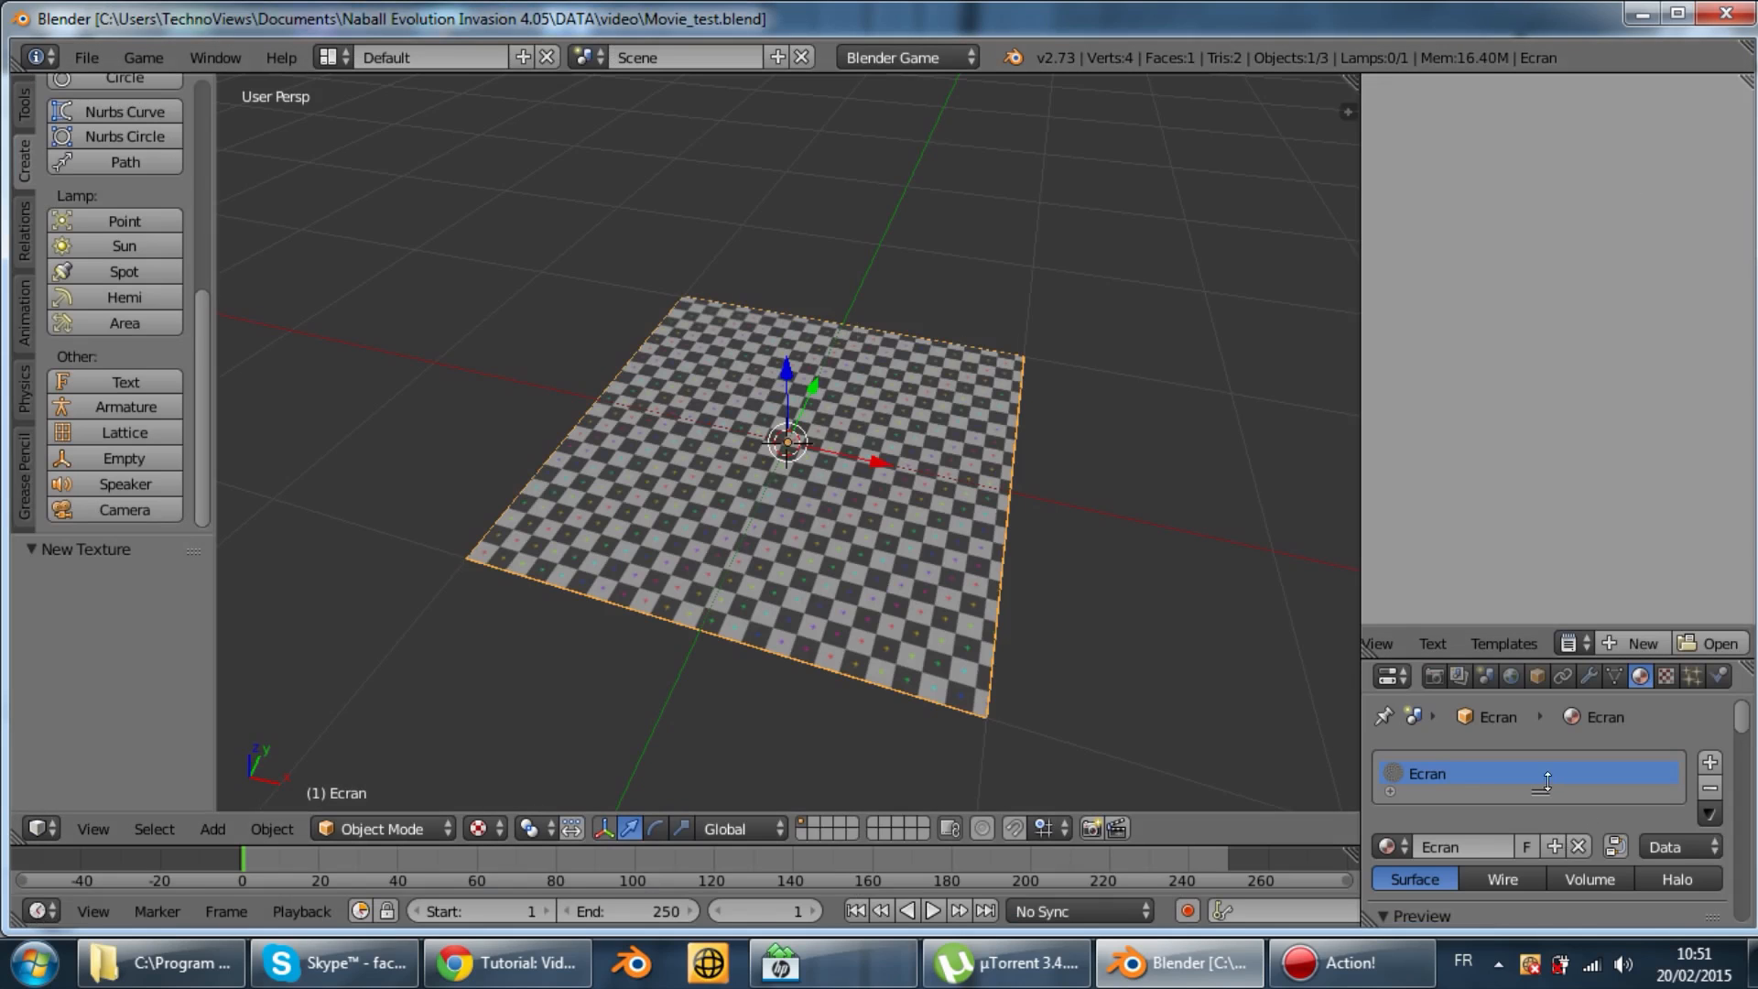
Open the movie.py script from the video folder as a text block
click(1709, 643)
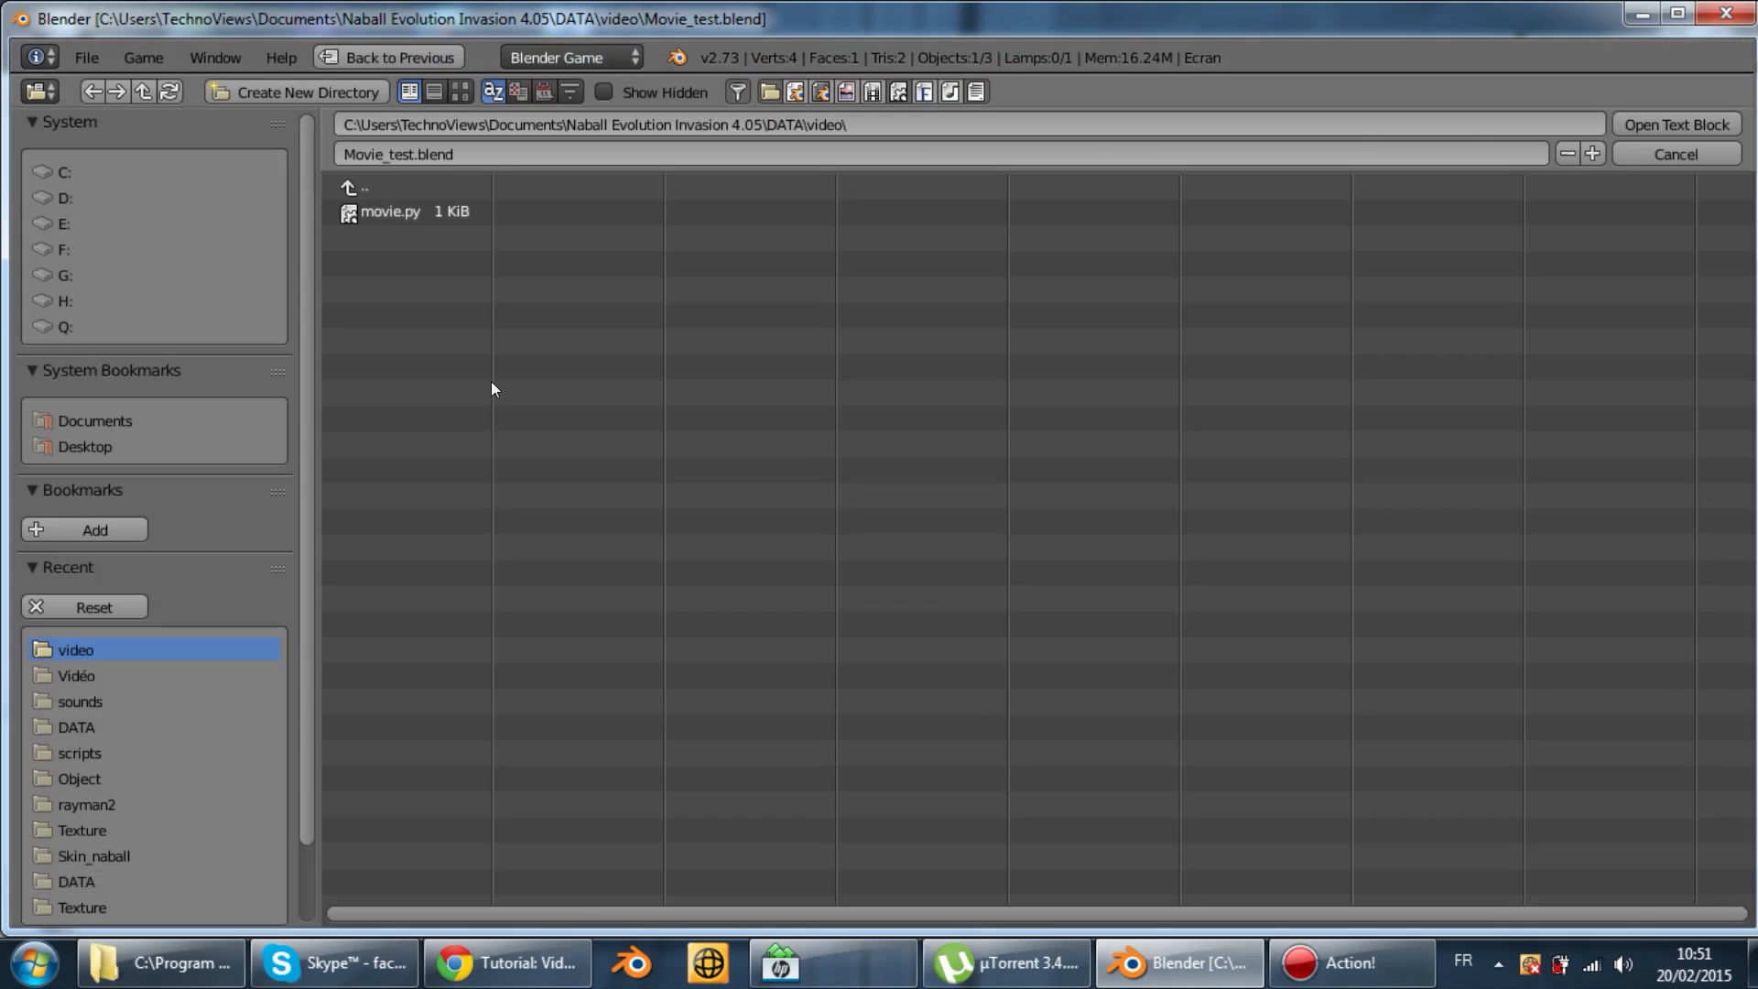
click(396, 211)
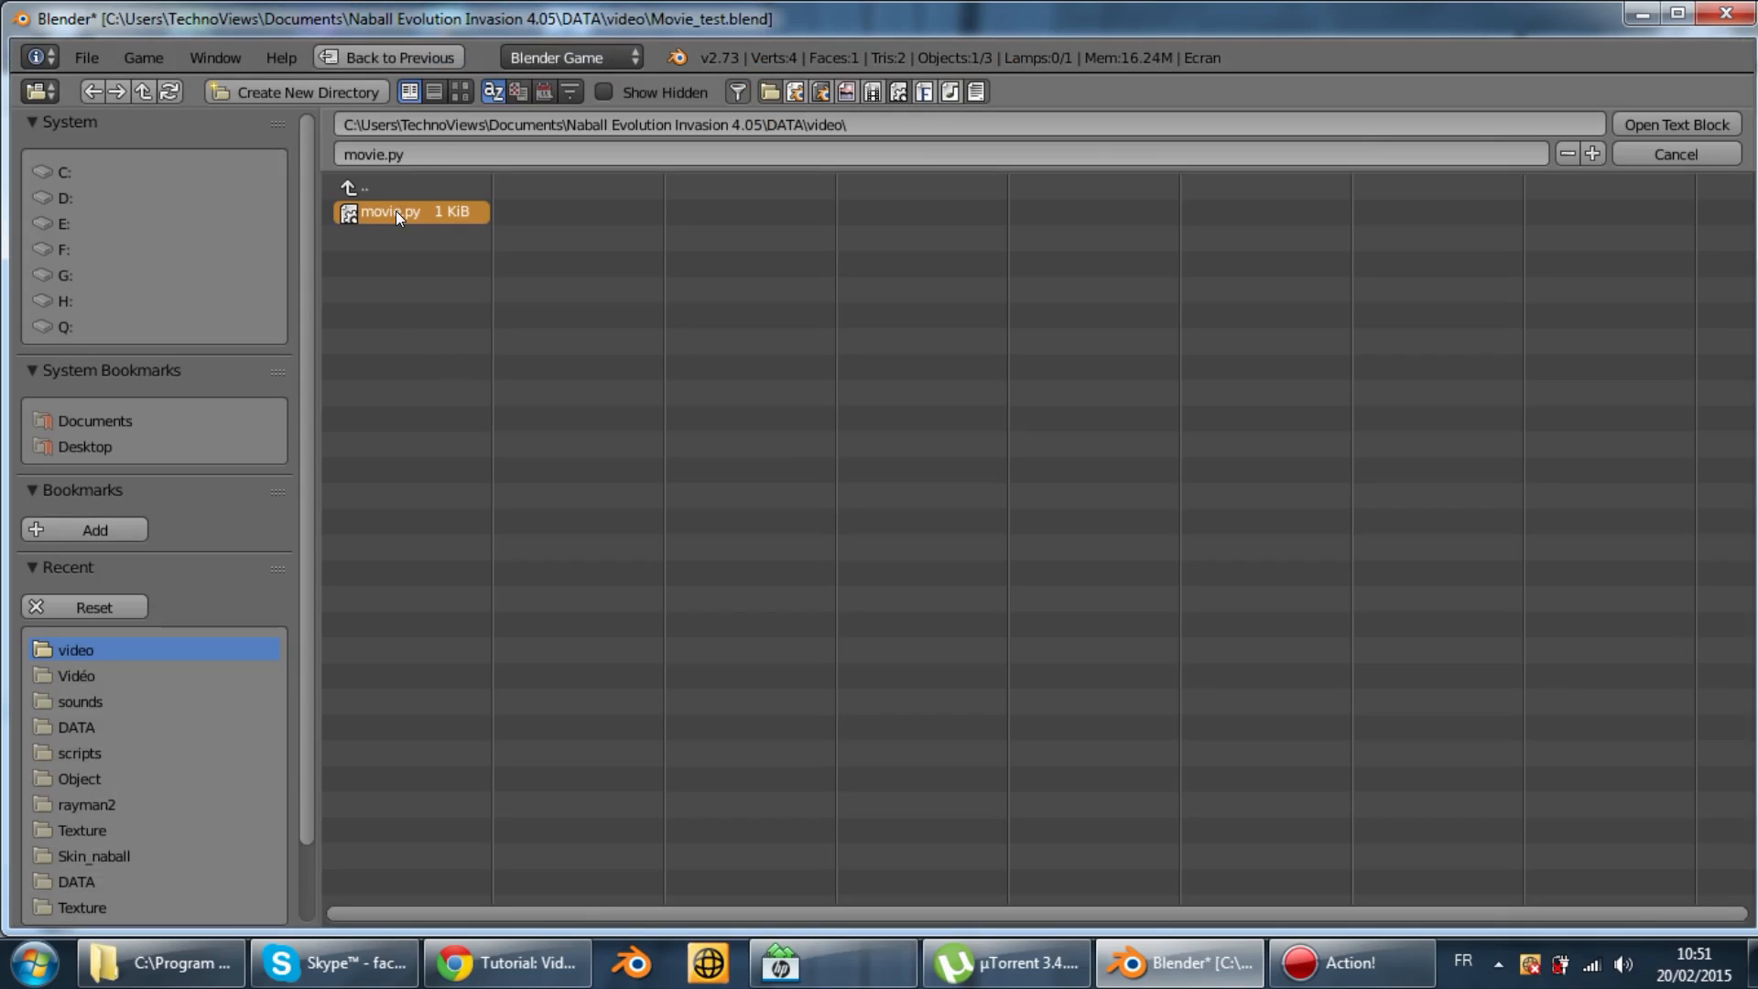
double_click(396, 211)
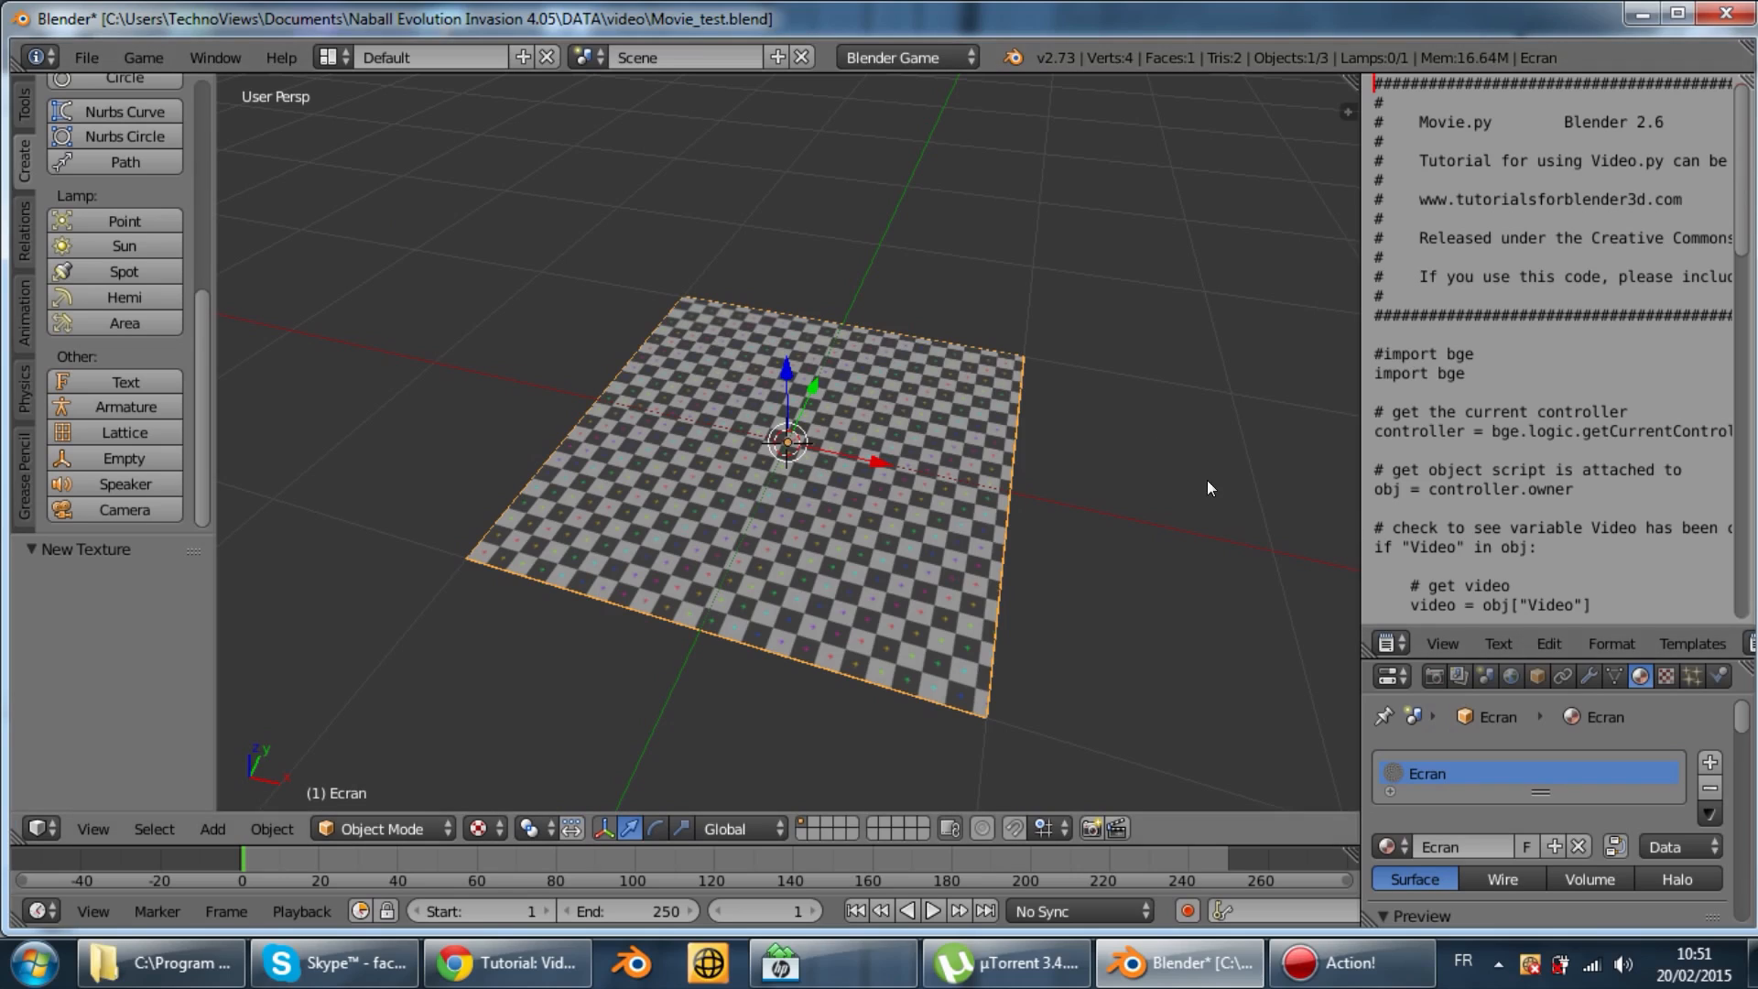
Enable line numbers, word wrap and syntax highlighting for the script, and widen the Text Editor area
middle_drag(1679, 646, 1334, 641)
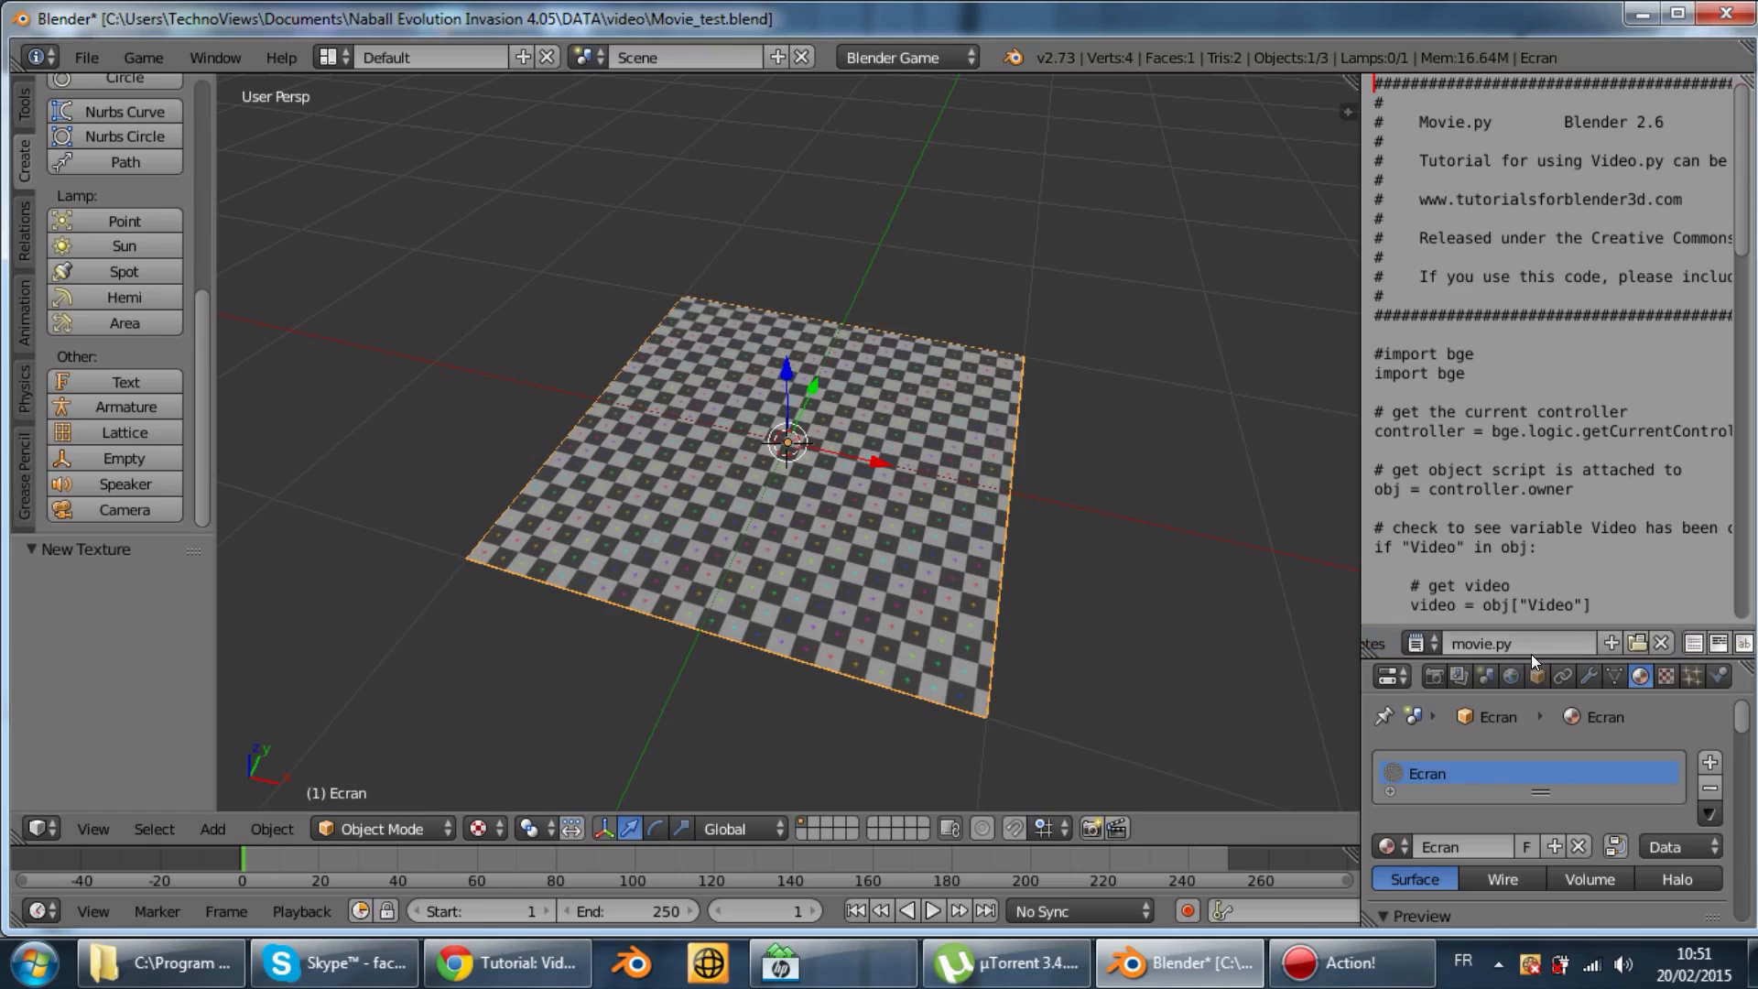
middle_drag(1705, 652, 1563, 658)
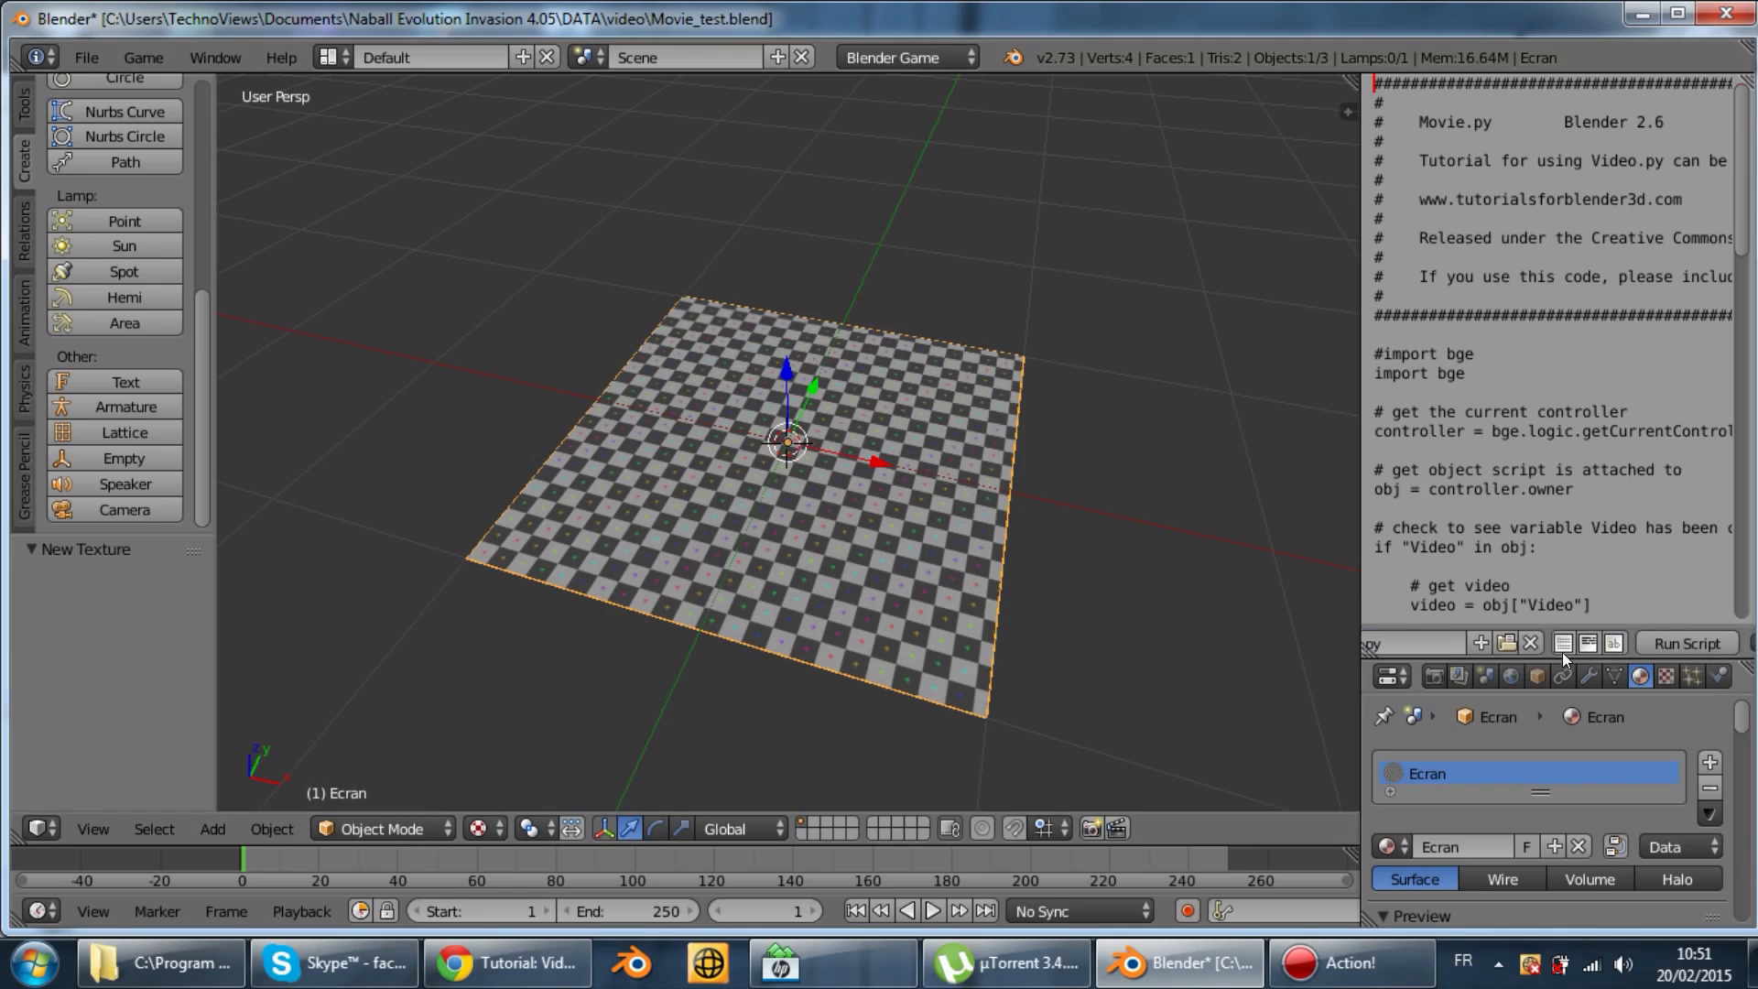
click(1567, 644)
click(1567, 644)
click(1591, 642)
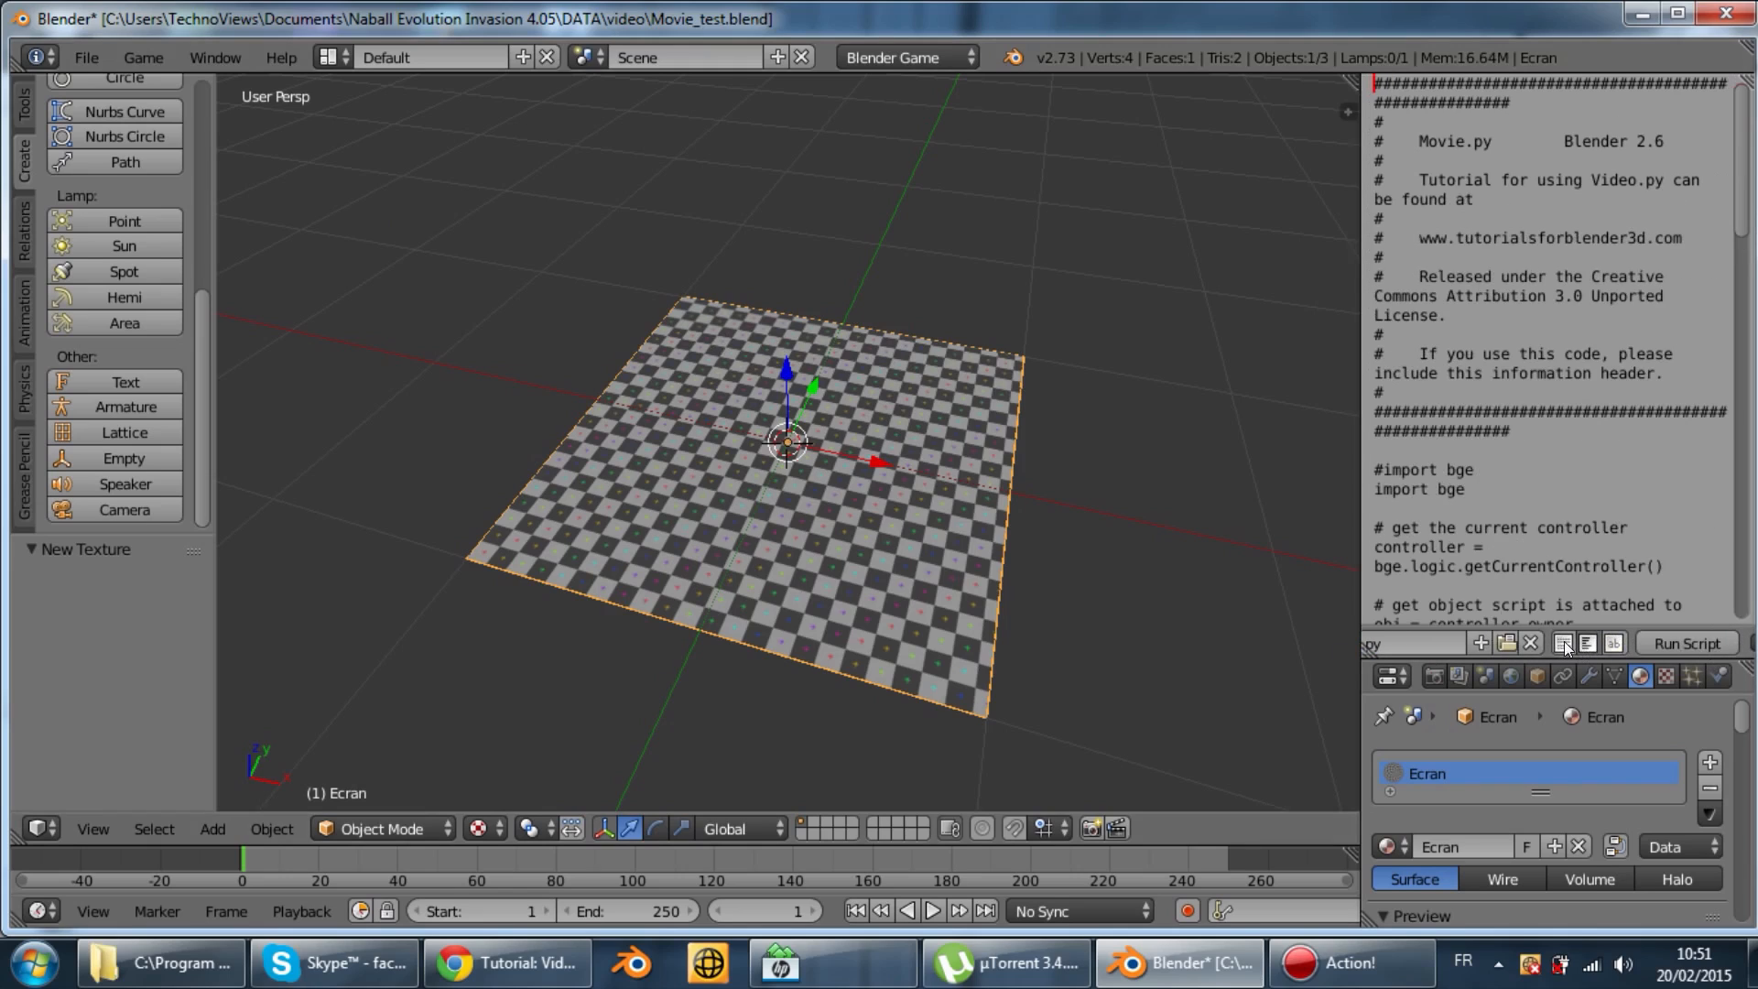
click(1563, 643)
click(1614, 642)
scroll(1547, 366, down, 6)
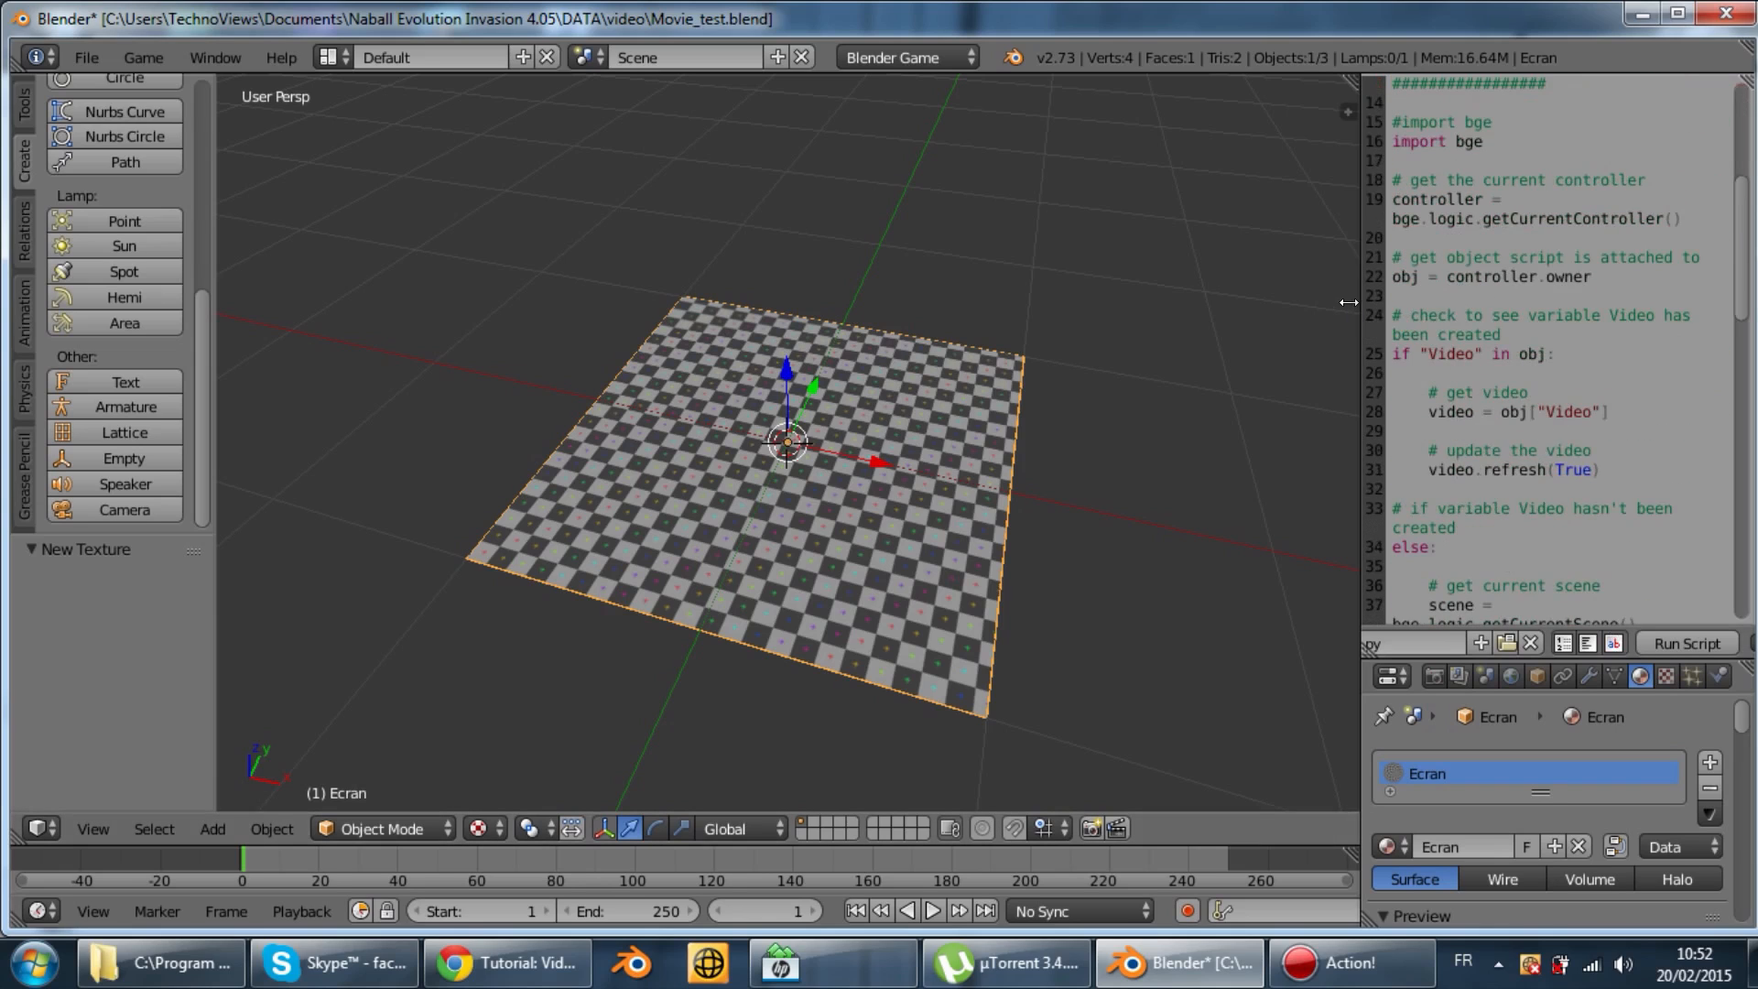
drag(1359, 319, 1069, 334)
Examine the bge import and the line that gets the current controller in movie.py
scroll(1299, 396, up, 5)
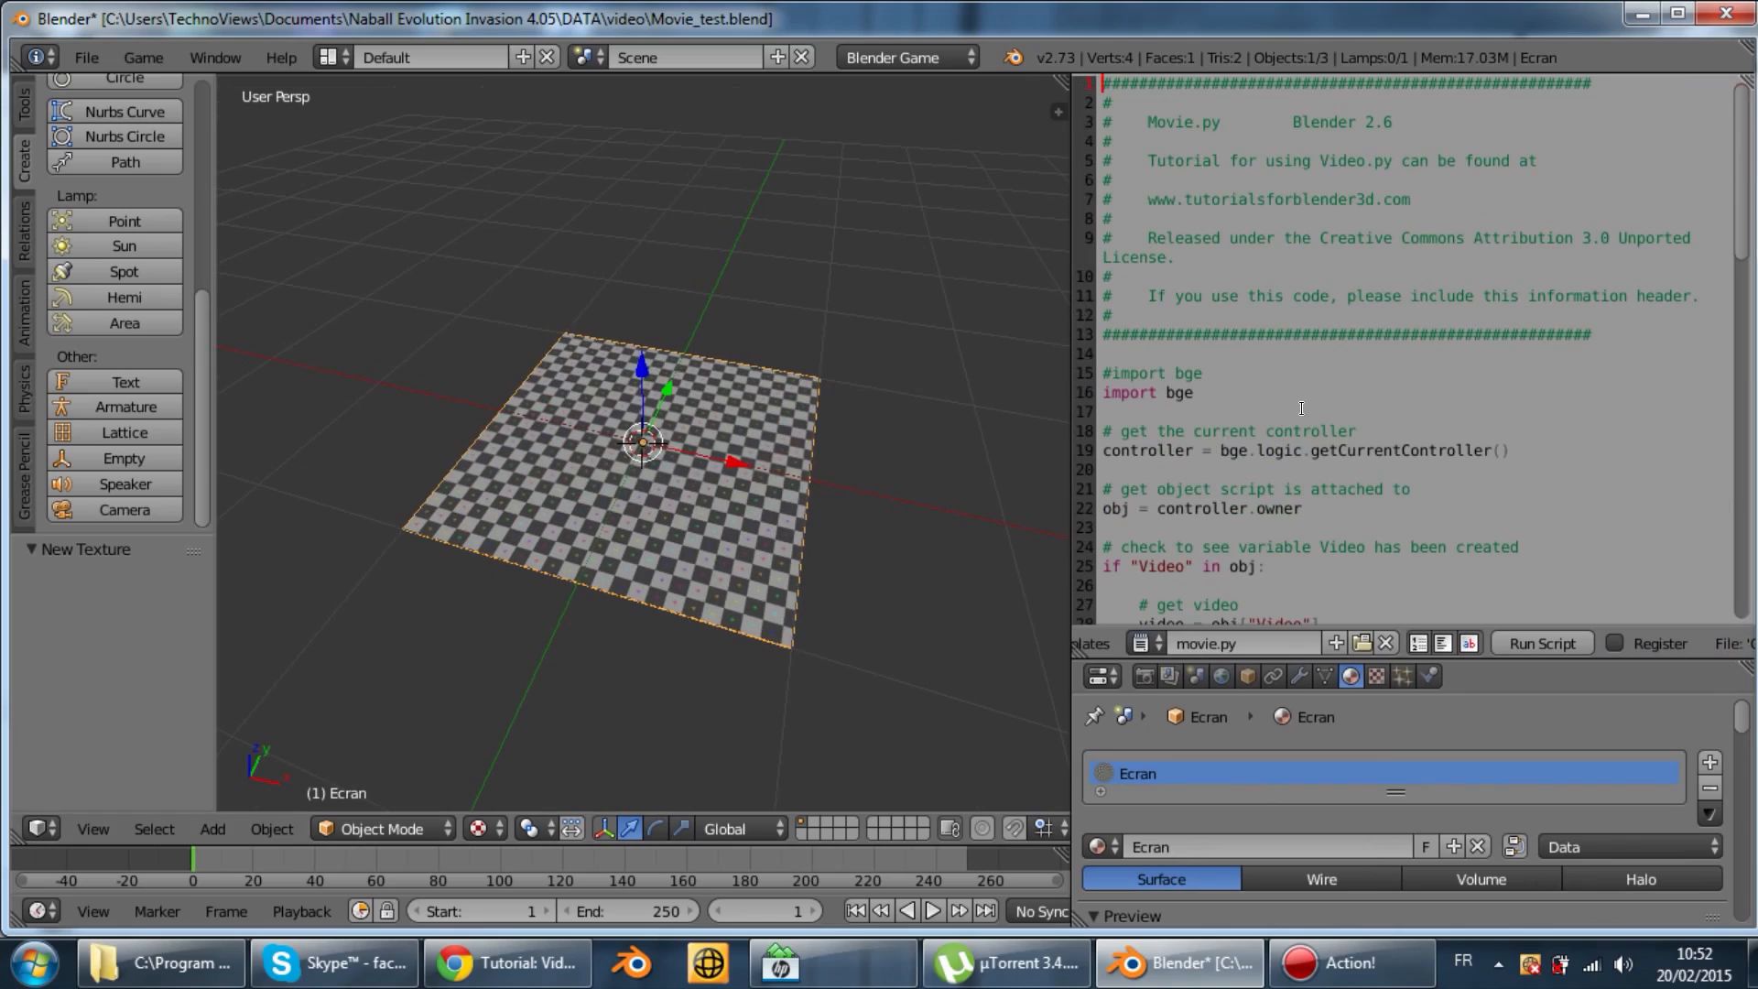
drag(1219, 449, 1313, 454)
click(1317, 470)
mouse_move(1189, 387)
mouse_down()
mouse_move(1141, 394)
mouse_move(1163, 394)
mouse_up()
click(1211, 446)
double_click(1303, 451)
drag(1309, 448, 1223, 443)
click(1214, 451)
Examine the script's lines for the current scene, material ID, texture and movie path, and return to its beginning
scroll(1276, 488, down, 6)
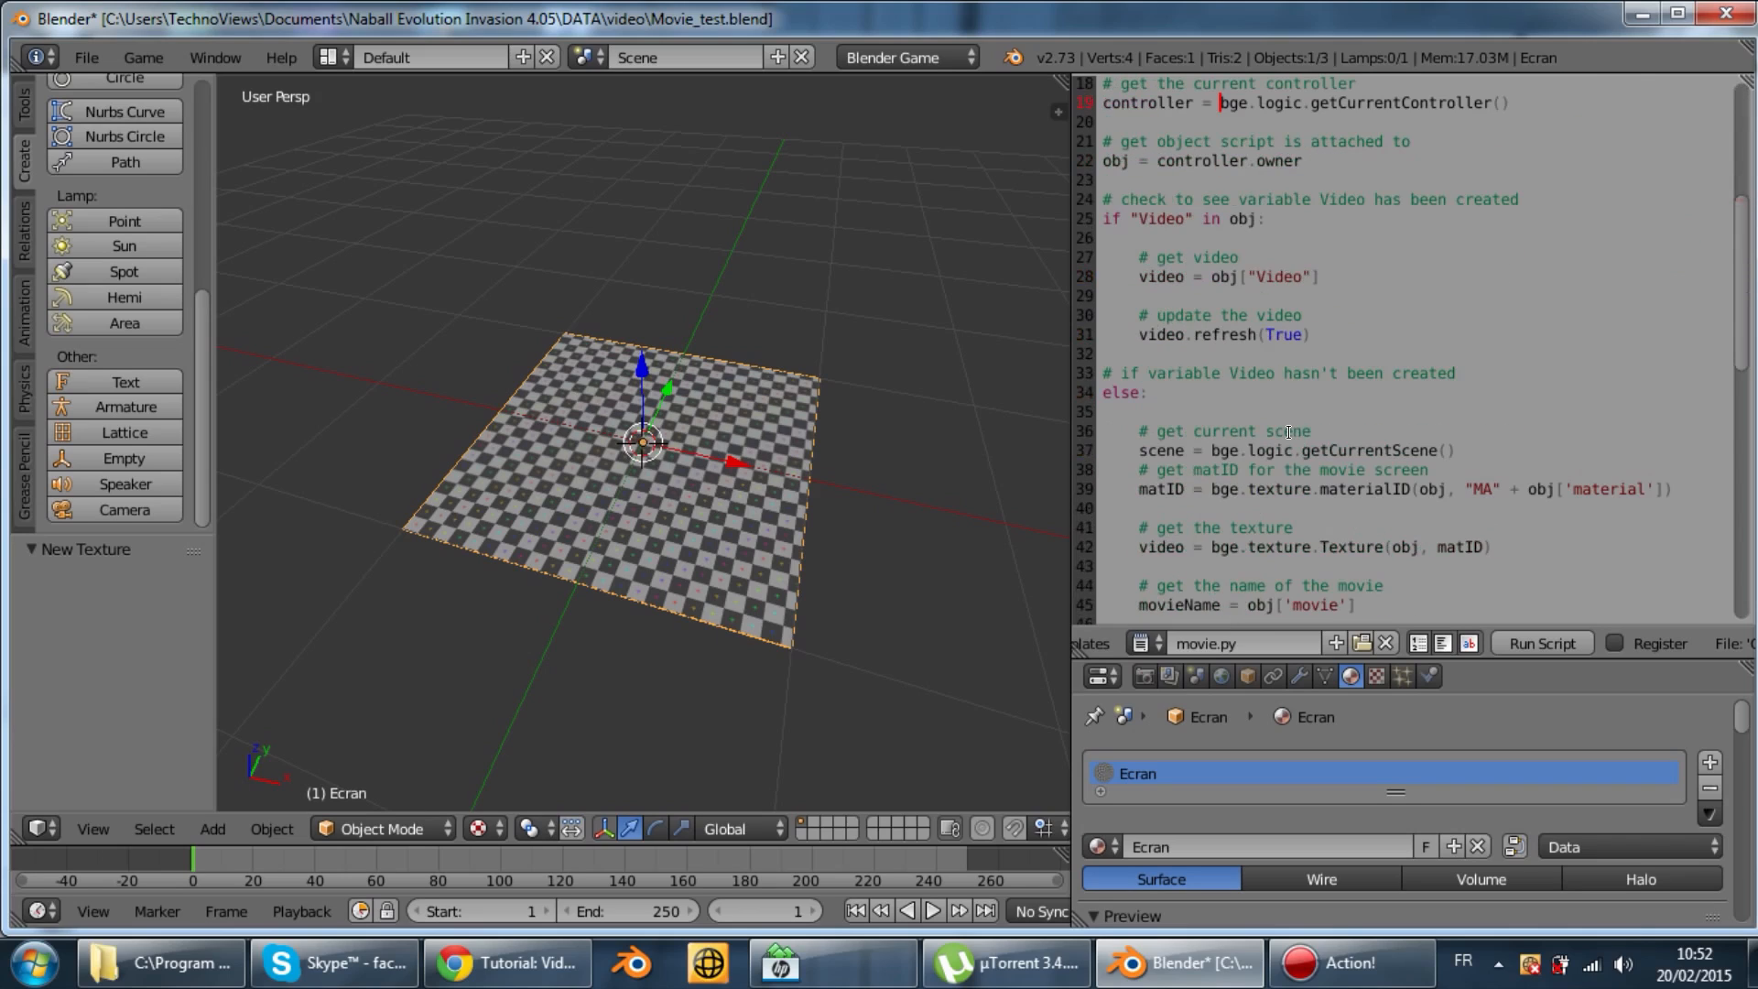
drag(1199, 439, 1253, 441)
click(1264, 450)
scroll(1232, 484, down, 1)
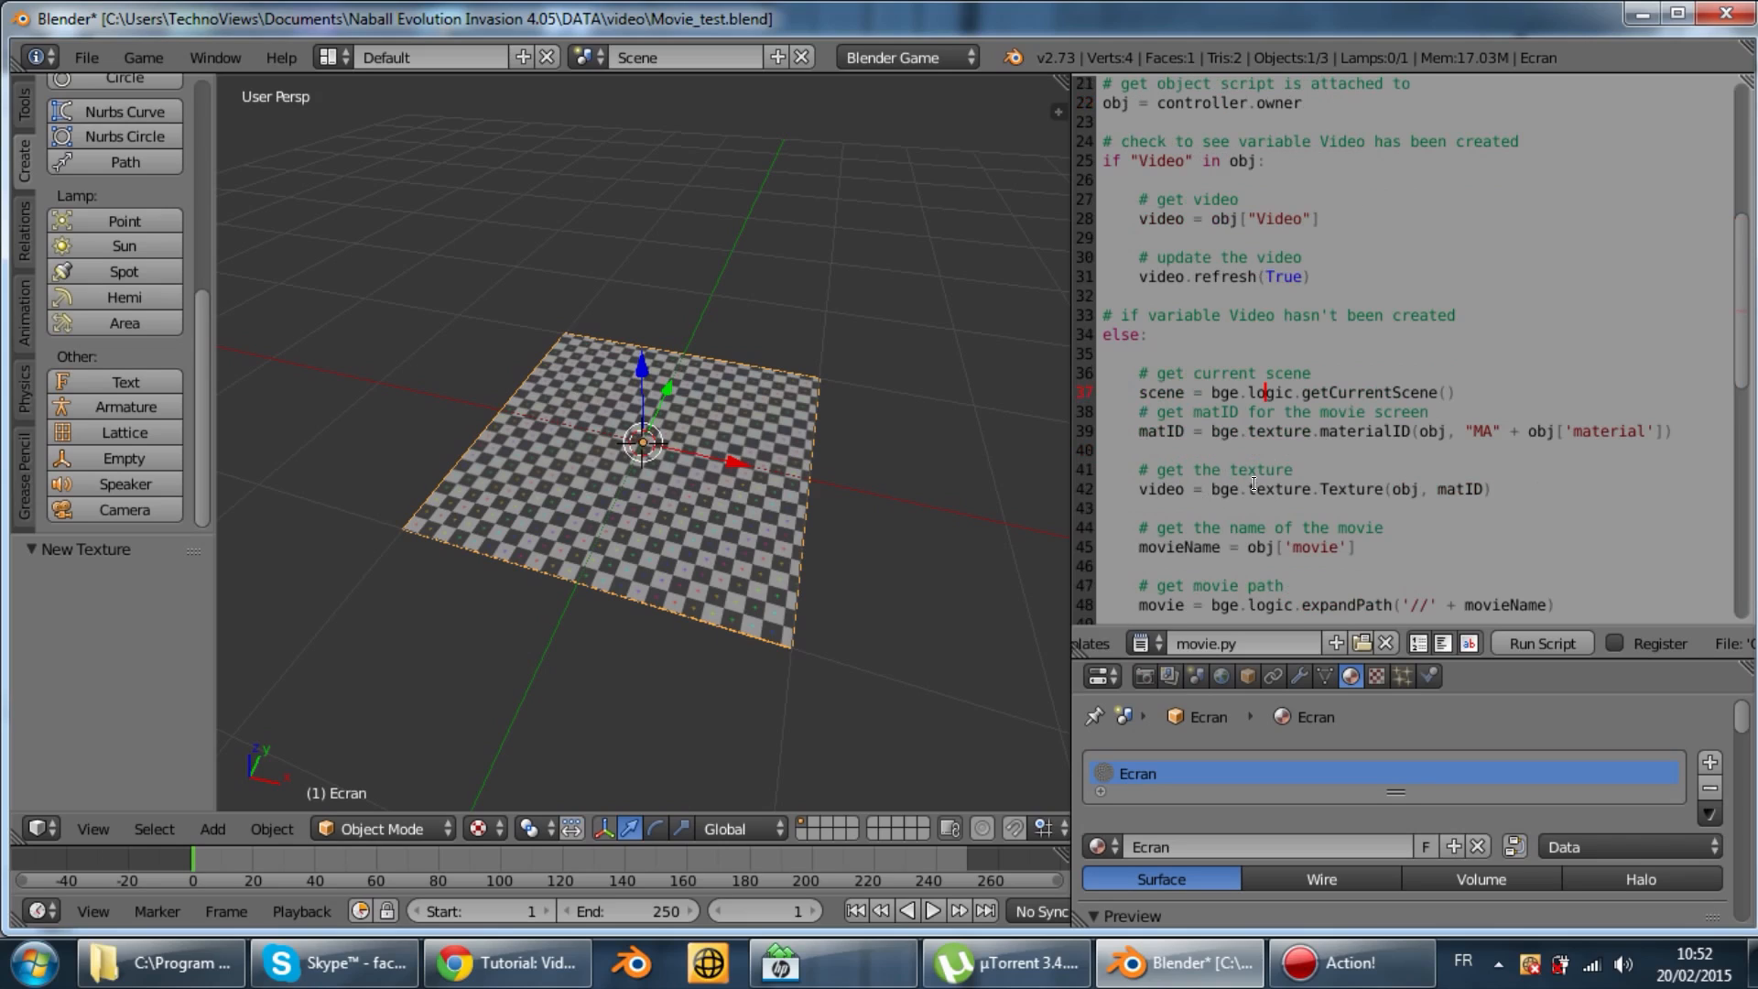
scroll(1211, 462, down, 3)
drag(1212, 430, 1287, 430)
scroll(1287, 476, down, 4)
scroll(1286, 531, down, 2)
click(1426, 497)
scroll(1428, 511, up, 5)
scroll(1427, 511, up, 10)
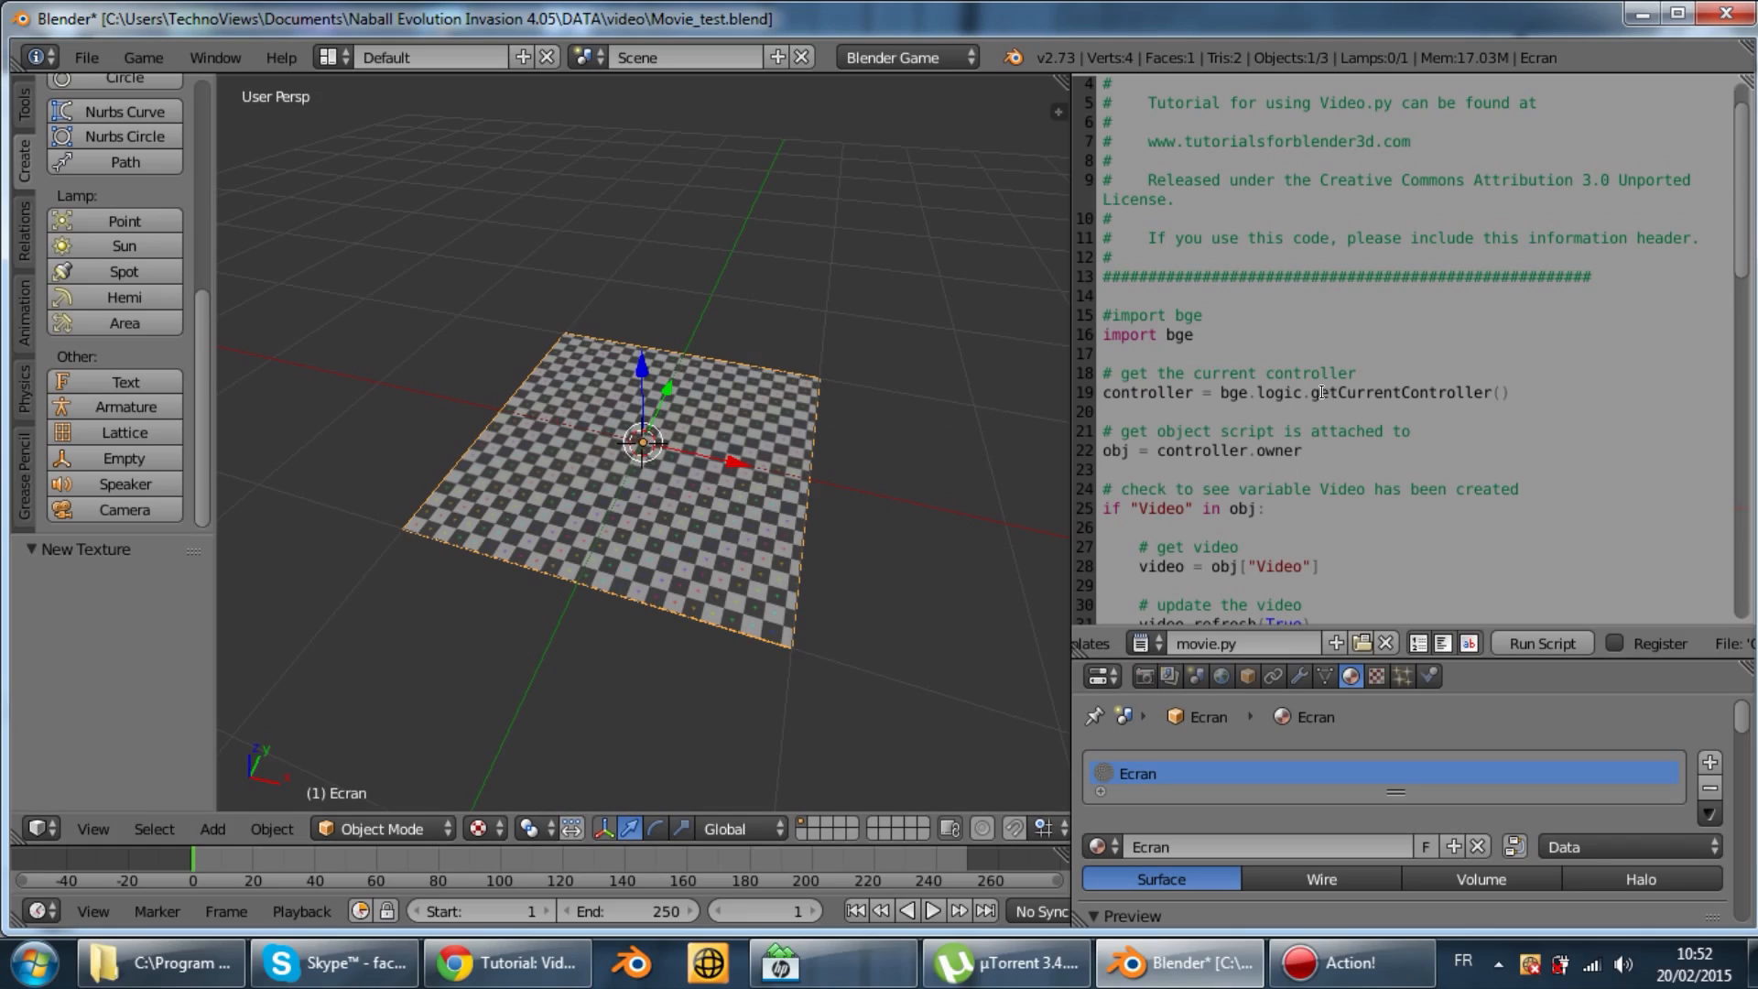
scroll(1484, 642, up, 5)
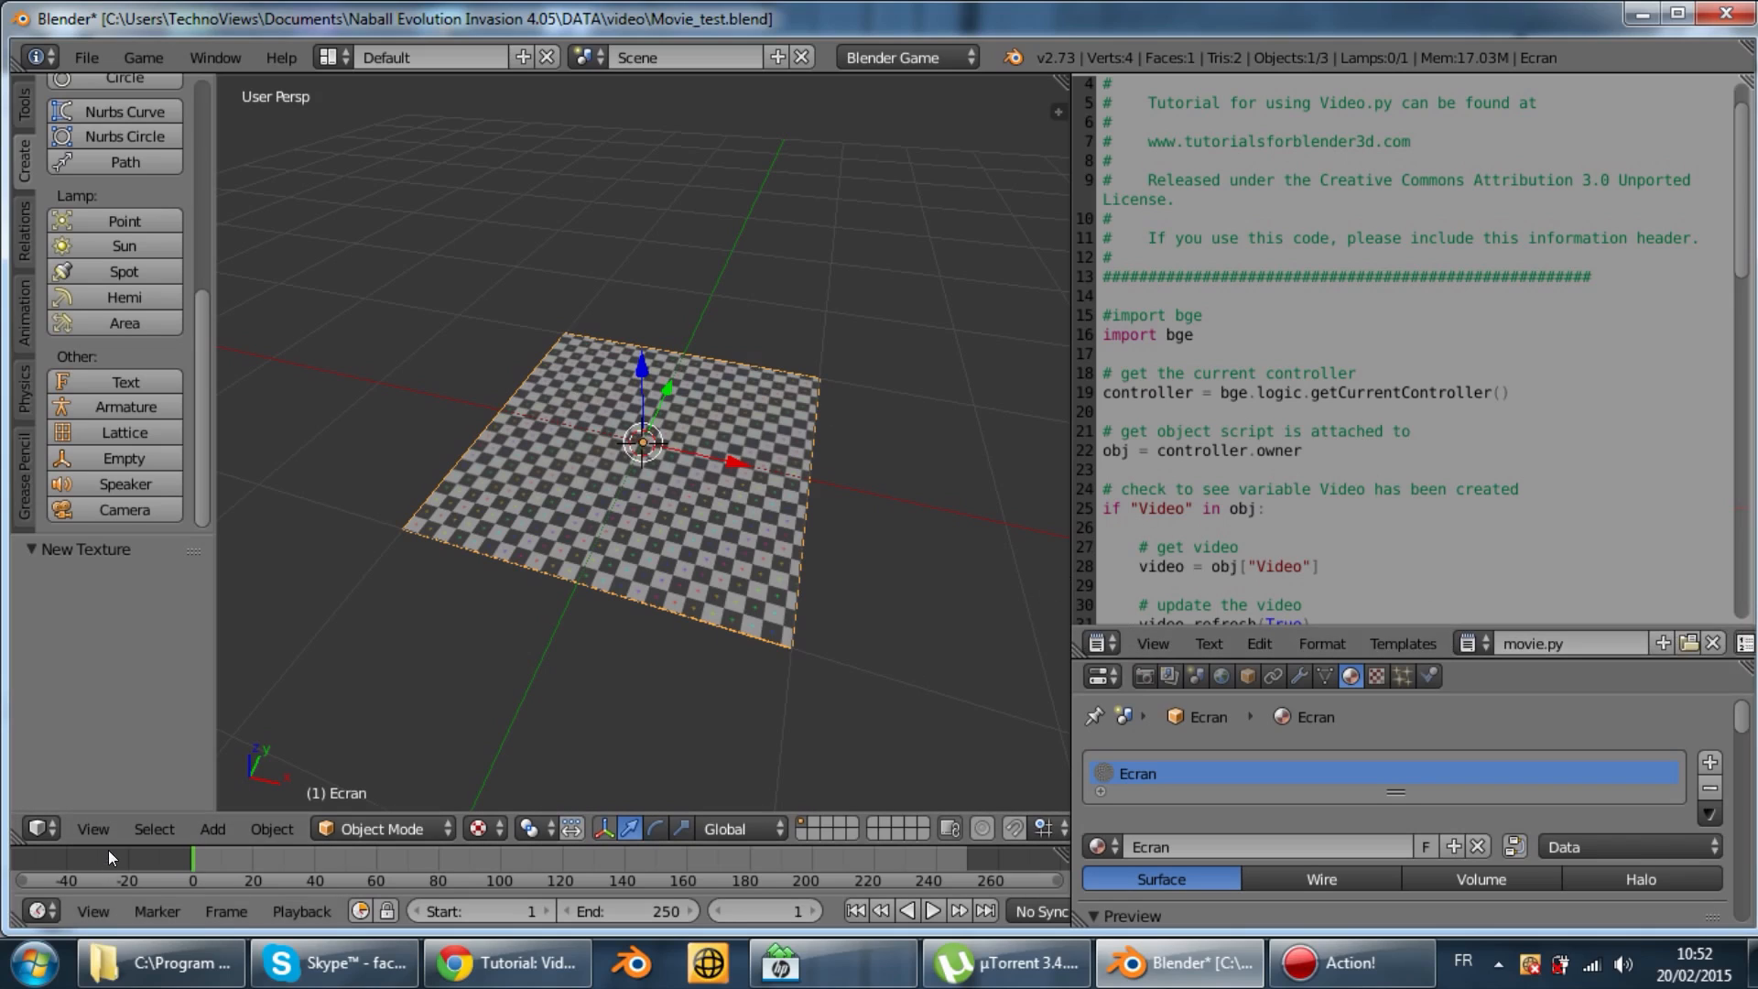
Enlarge the Timeline area and change it into a Logic Editor
drag(108, 846, 108, 568)
click(38, 908)
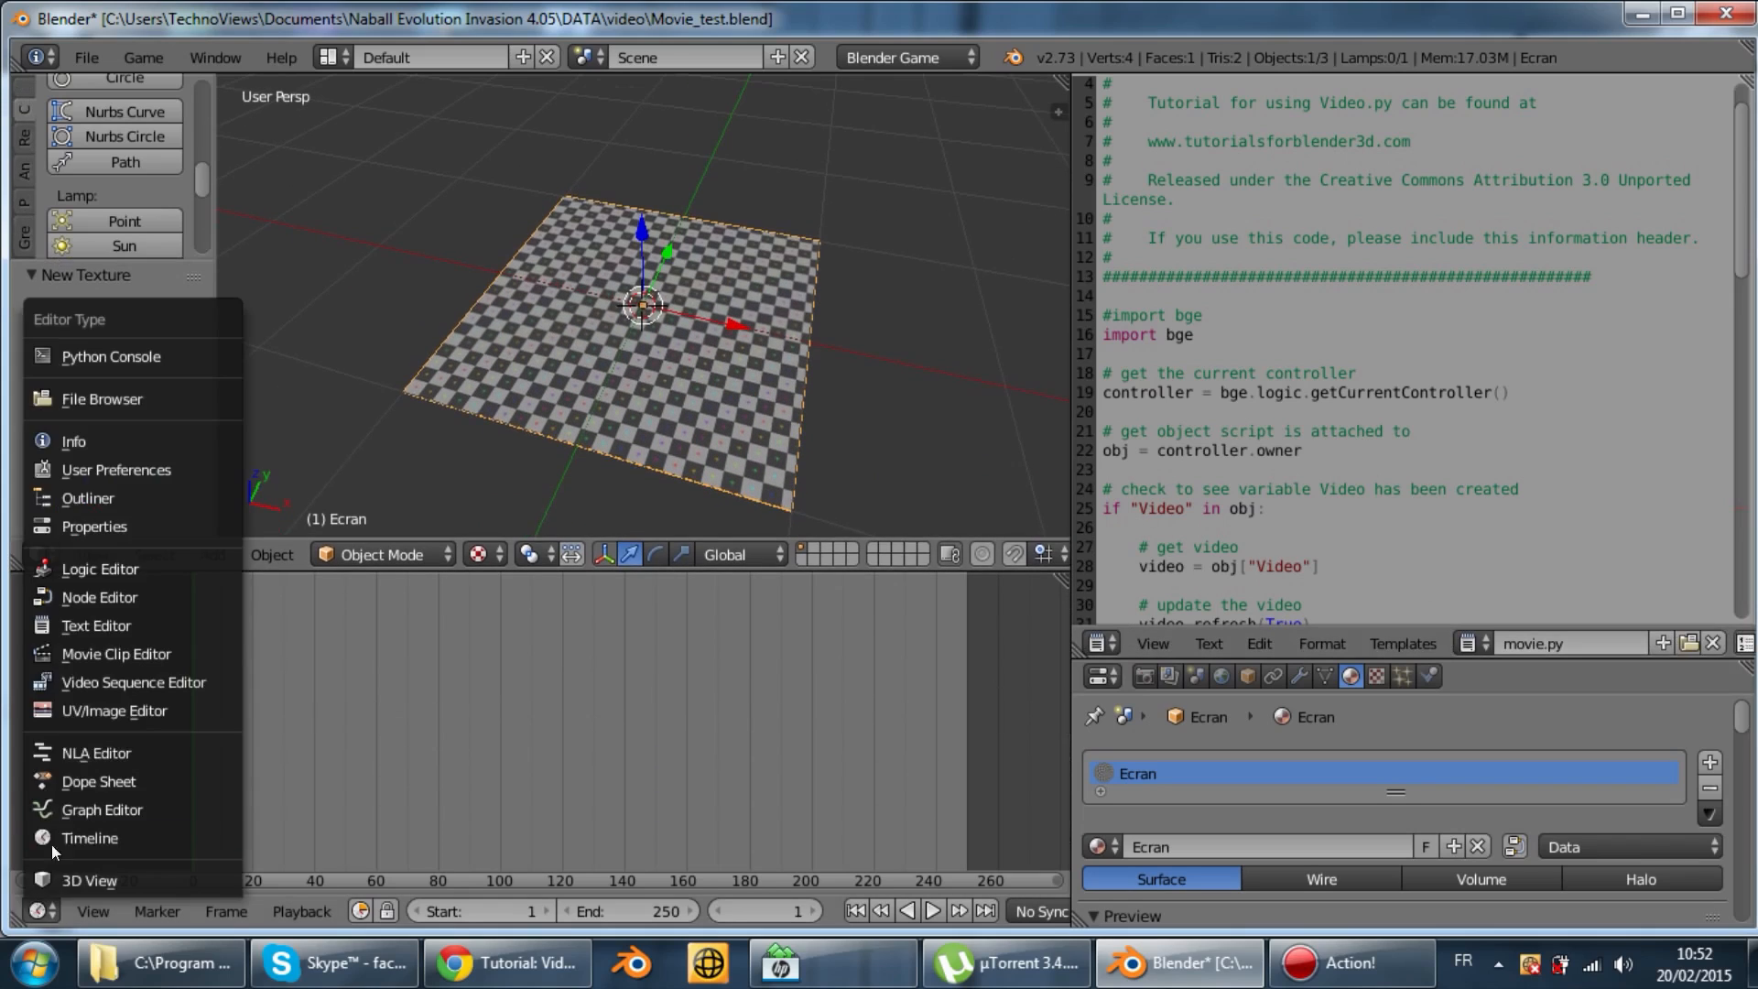
click(116, 565)
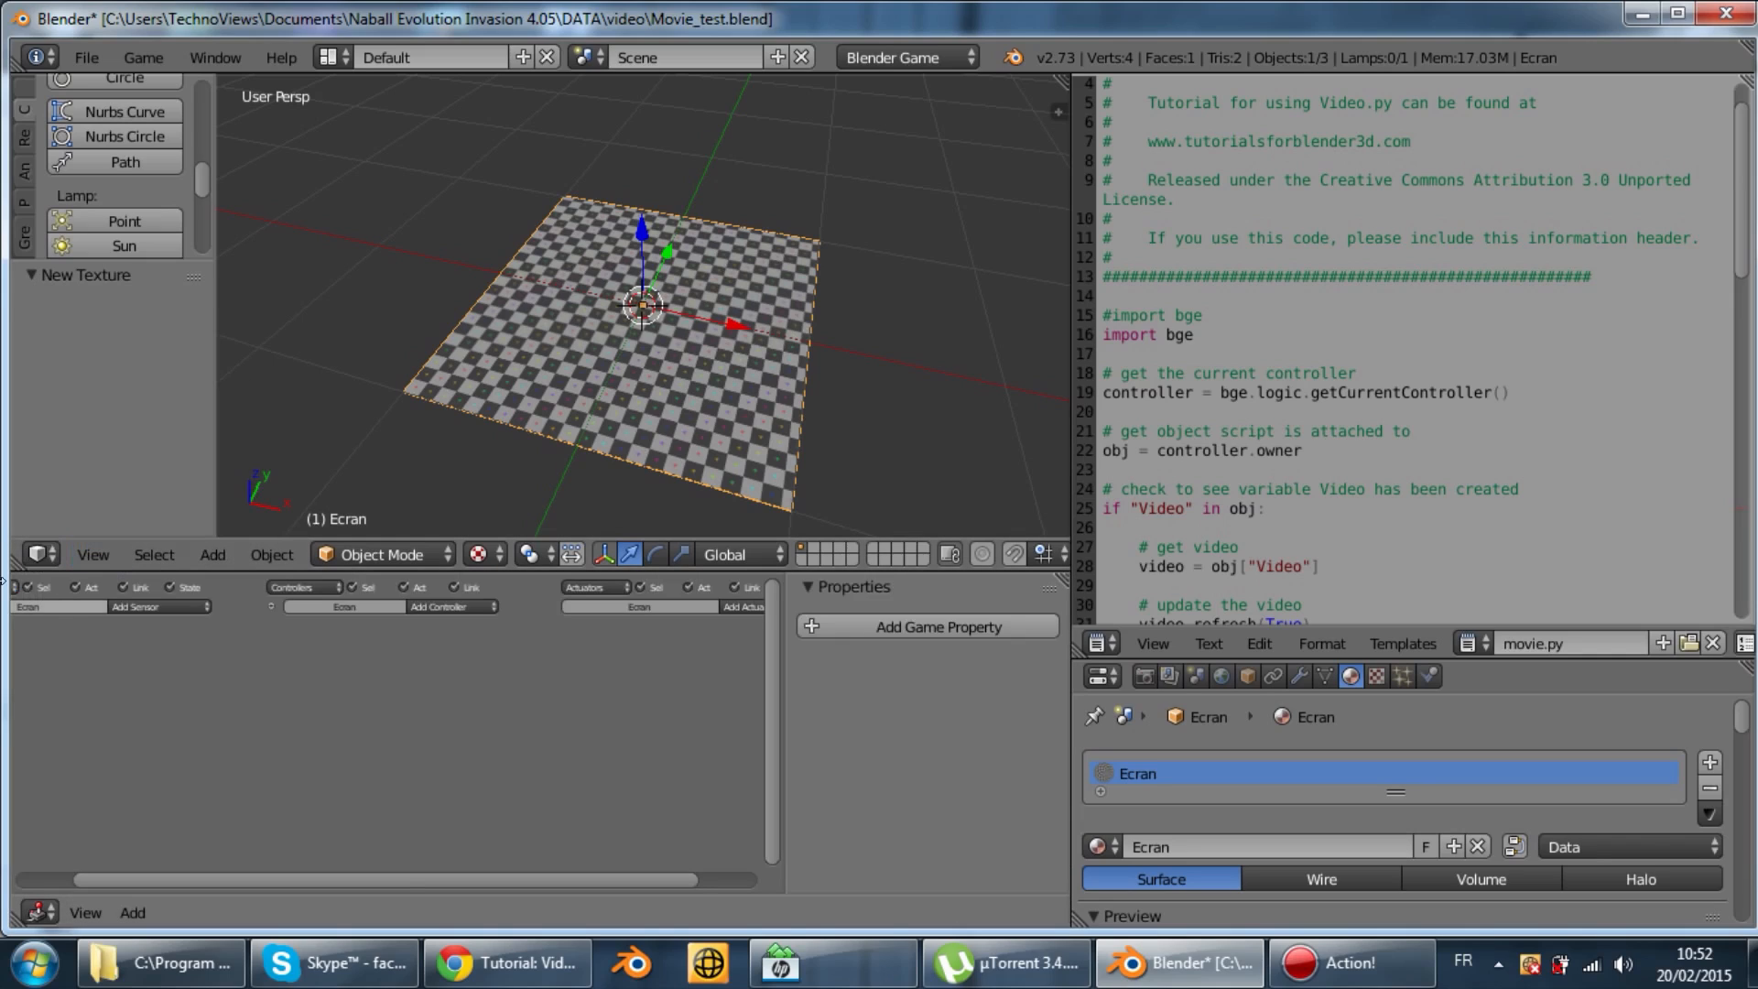
Add three game properties to the Ecran plane
click(956, 626)
click(974, 630)
click(974, 630)
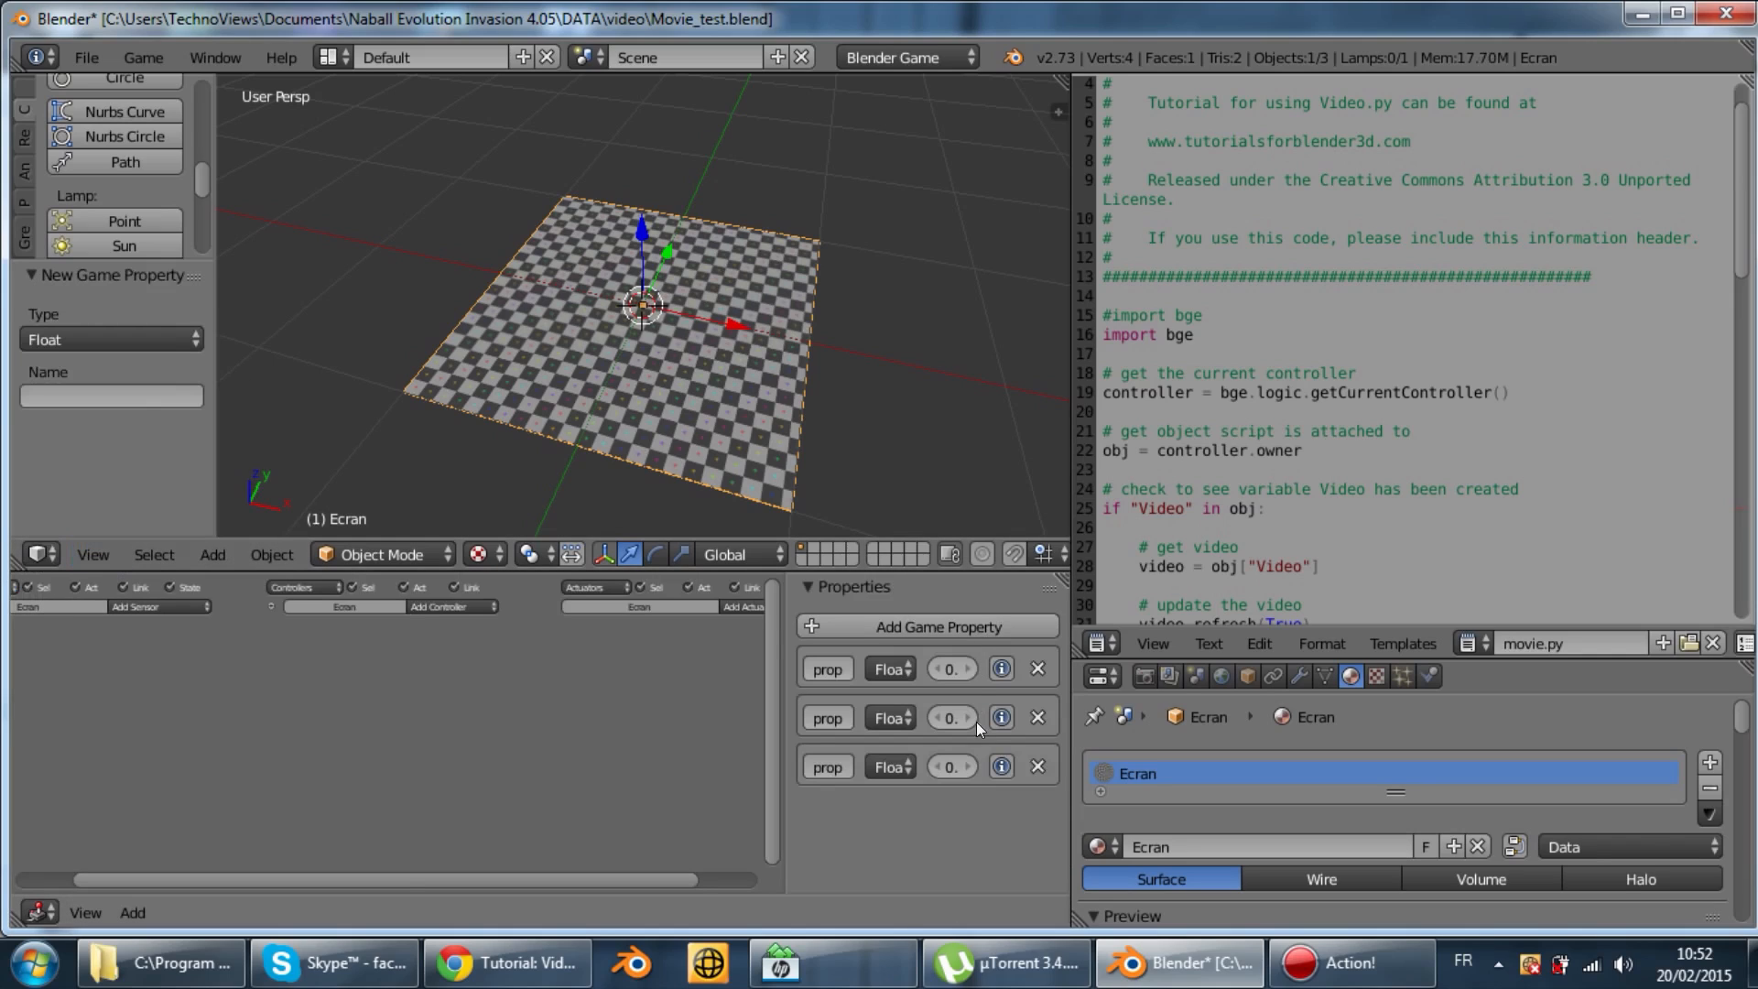
Name the first game property material, matching the property name used in the script
click(835, 671)
scroll(1418, 501, down, 5)
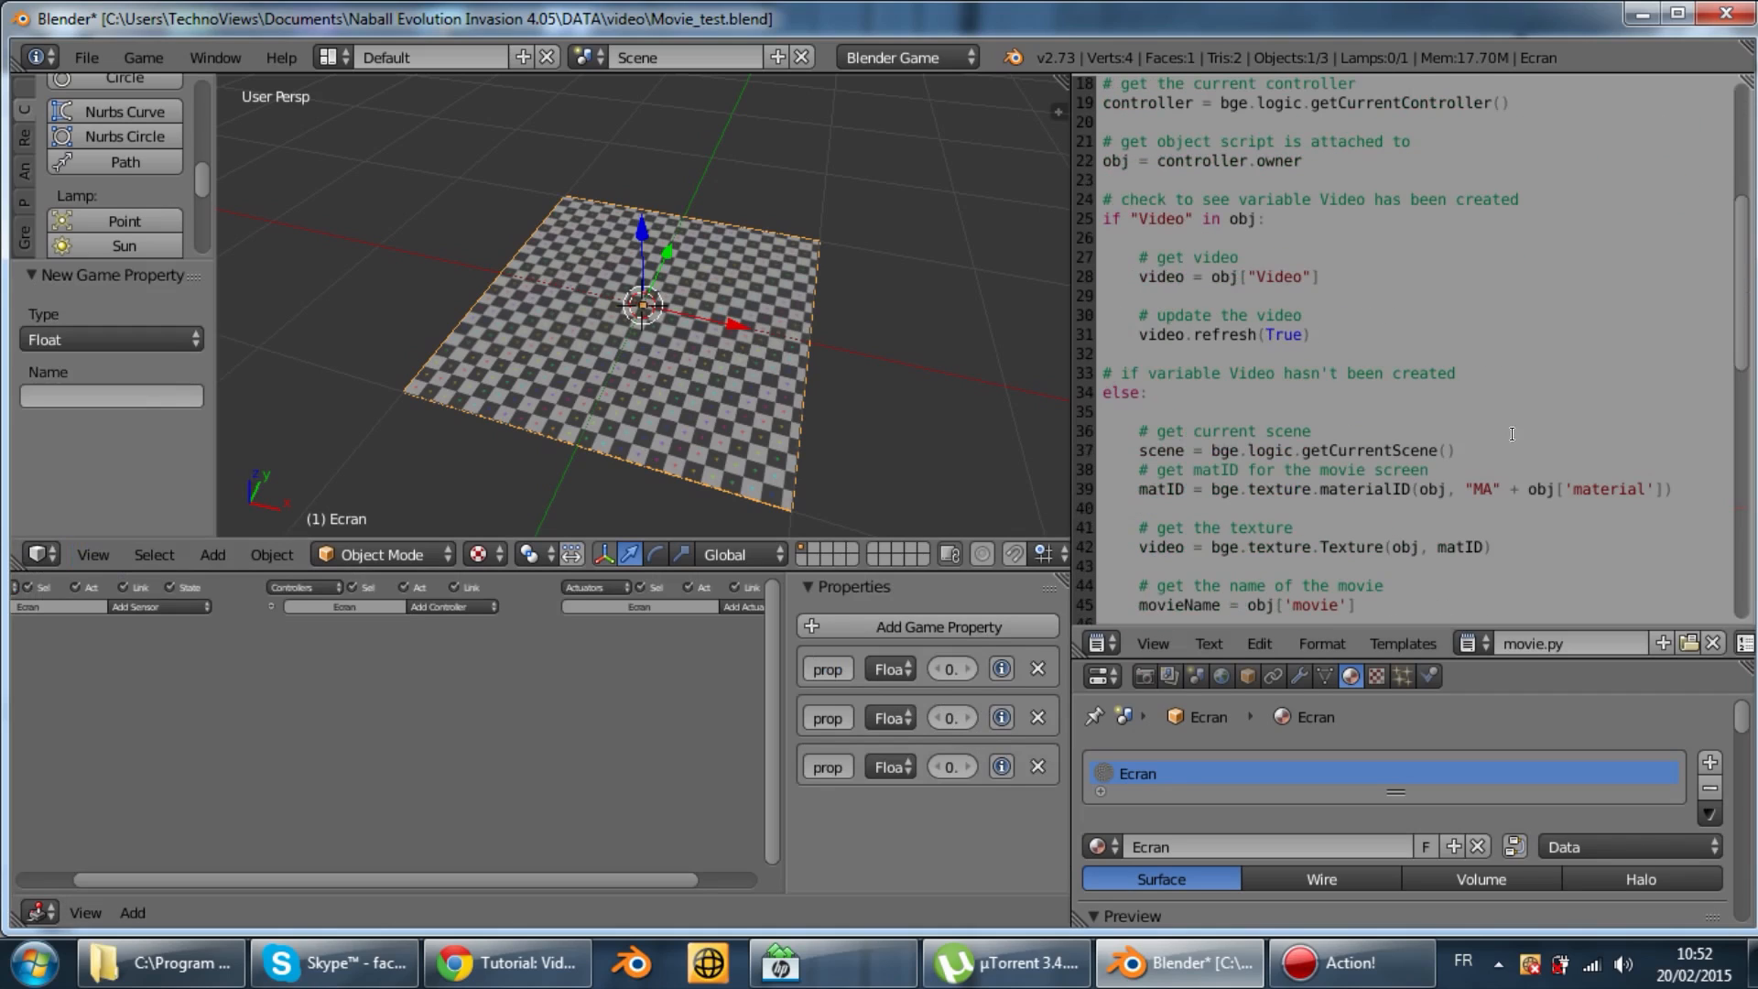
click(827, 669)
text(m)
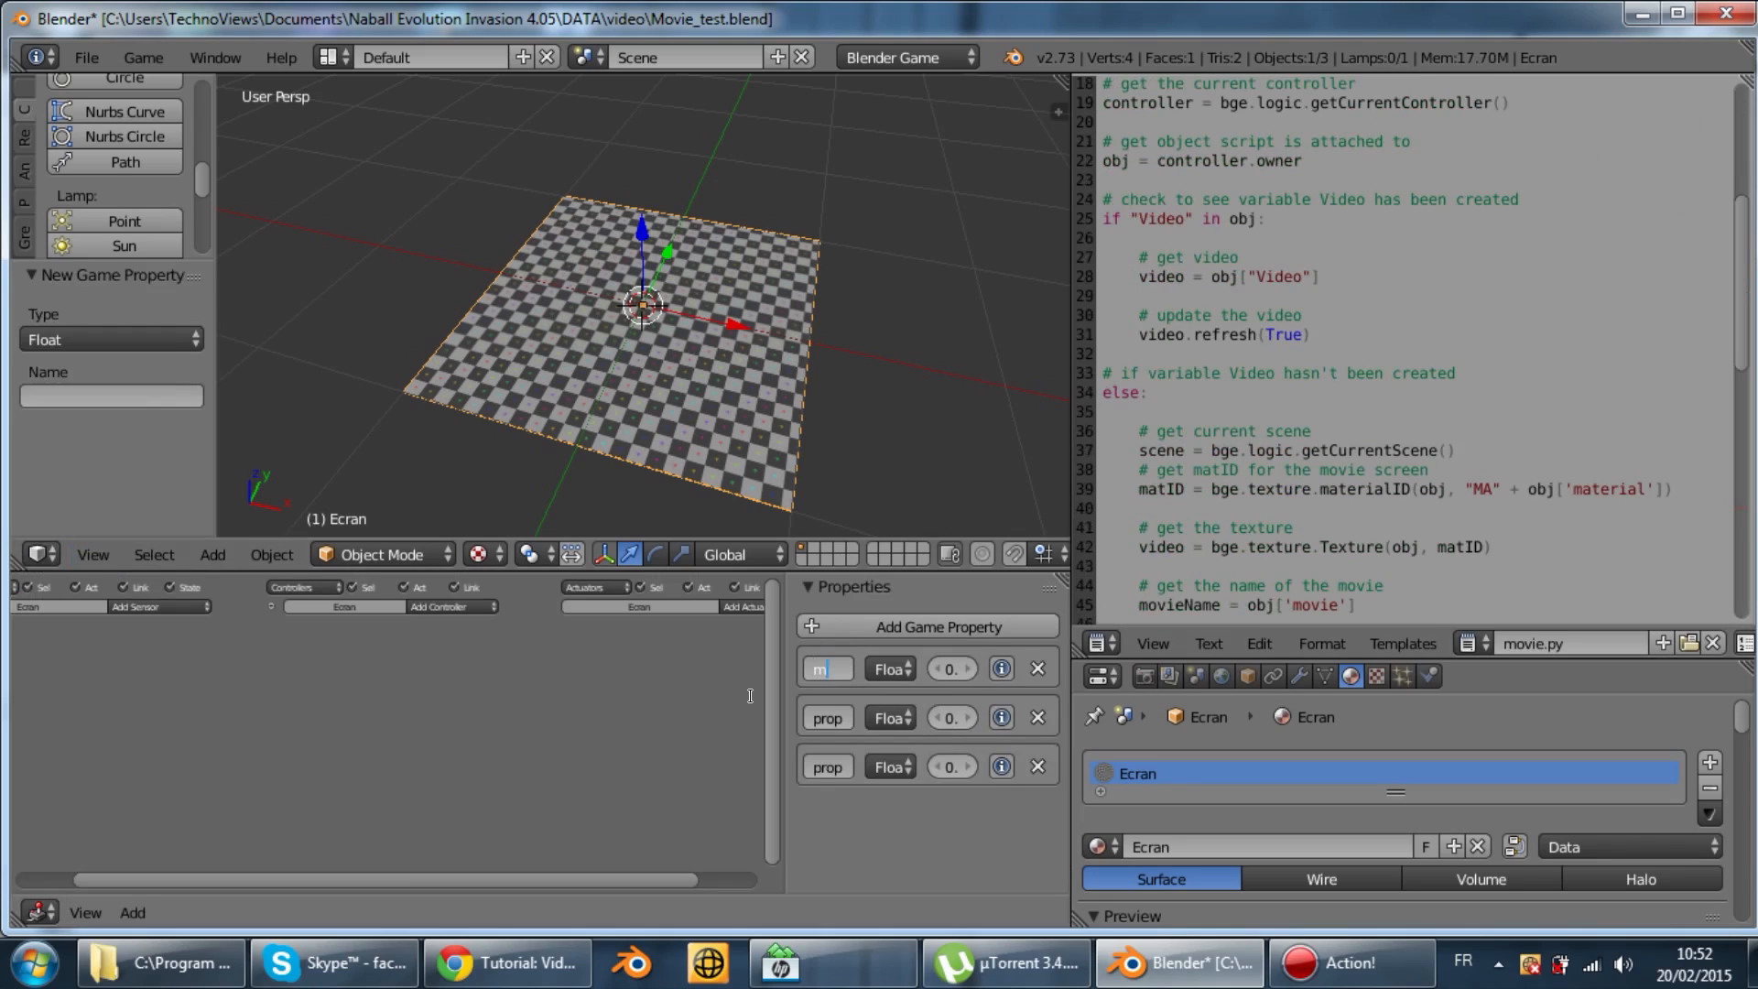
text(aterial)
key(Return)
Set the material property's type to String and its value to Ecran, the name of the plane's material
click(870, 669)
click(918, 549)
click(1174, 853)
text(Ecran)
key(Return)
Name the second game property movie, matching the property used in the script, and set its type to String
click(805, 717)
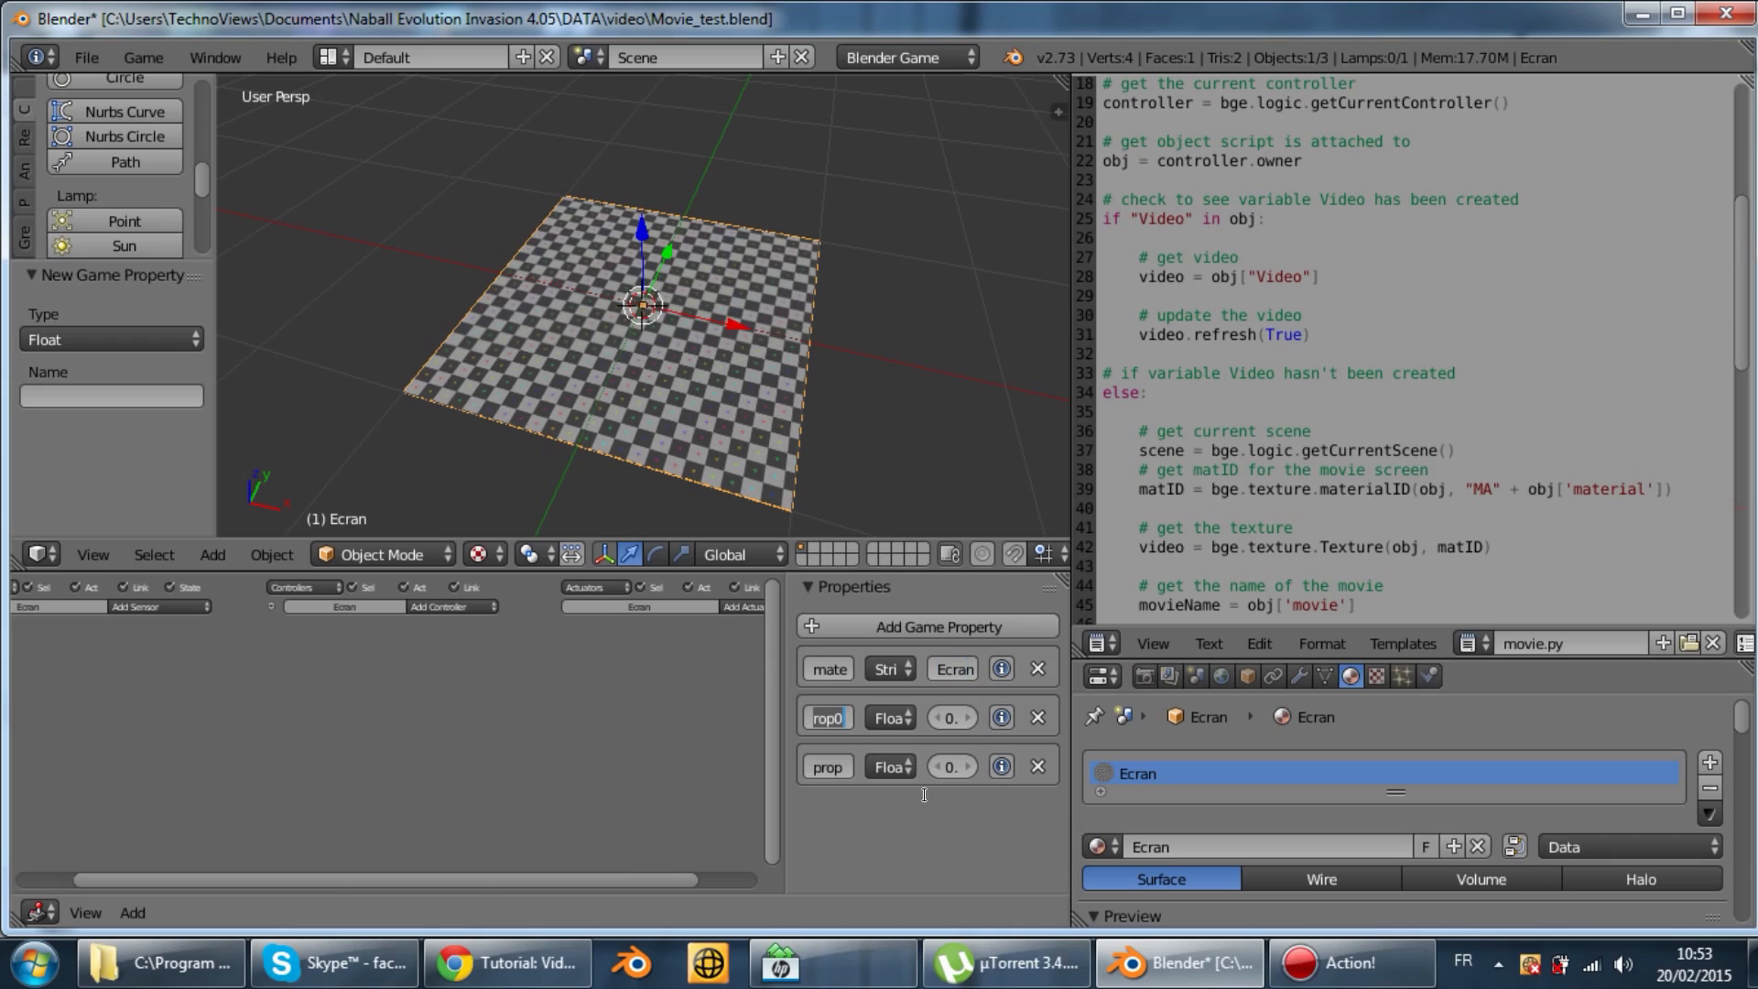
click(1469, 502)
scroll(1460, 543, down, 2)
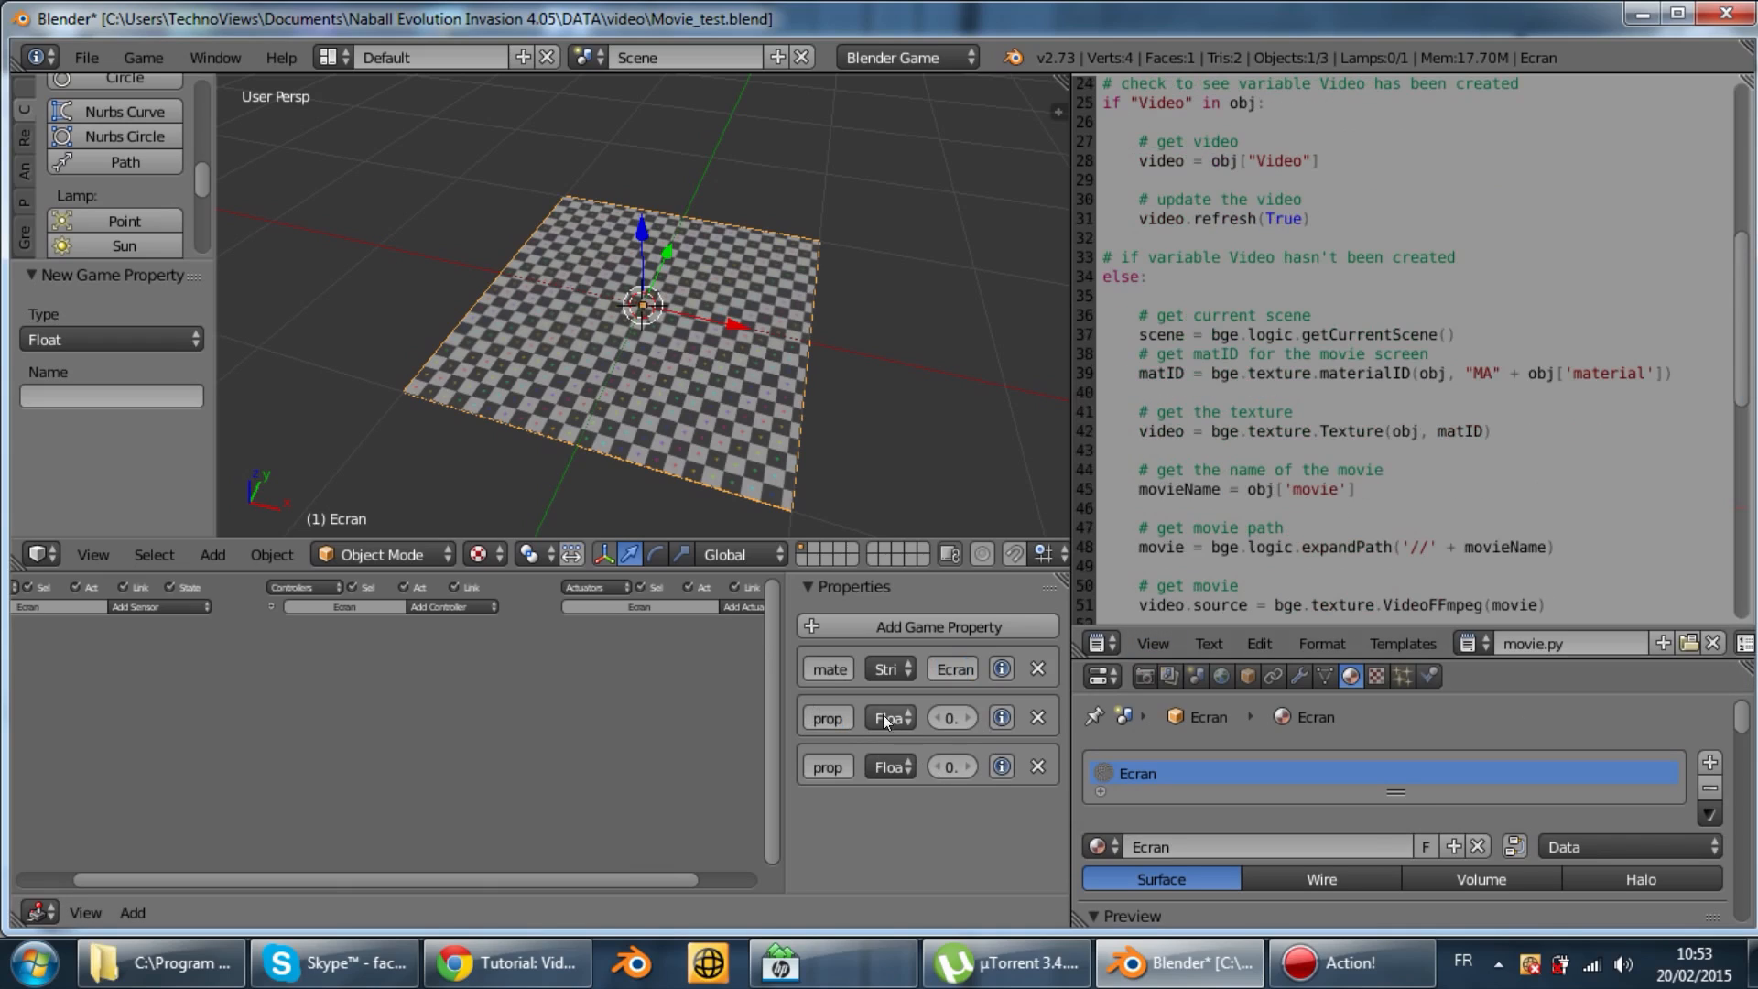
text(mo)
text(vi)
text(e)
key(Return)
click(884, 718)
click(885, 604)
key(Return)
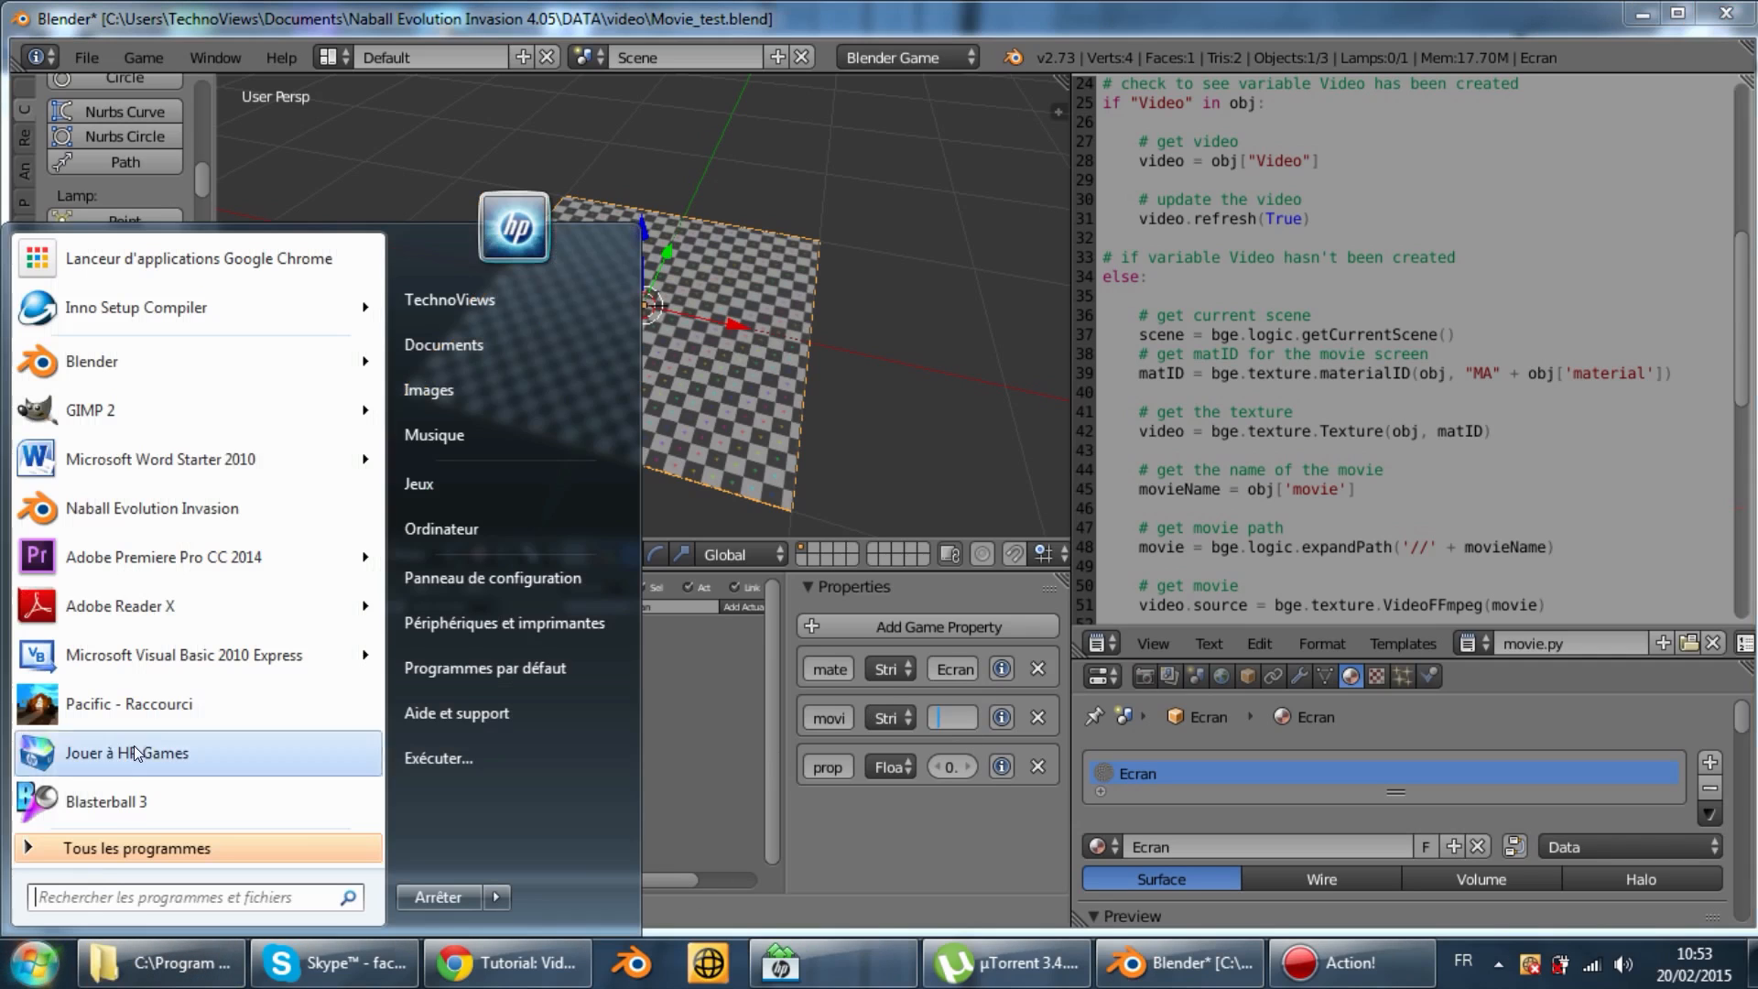
Switch to Windows Explorer, open Documents > Naball Evolution Invasion 4.05 > DATA > video, and select the TechnoViews video
click(35, 963)
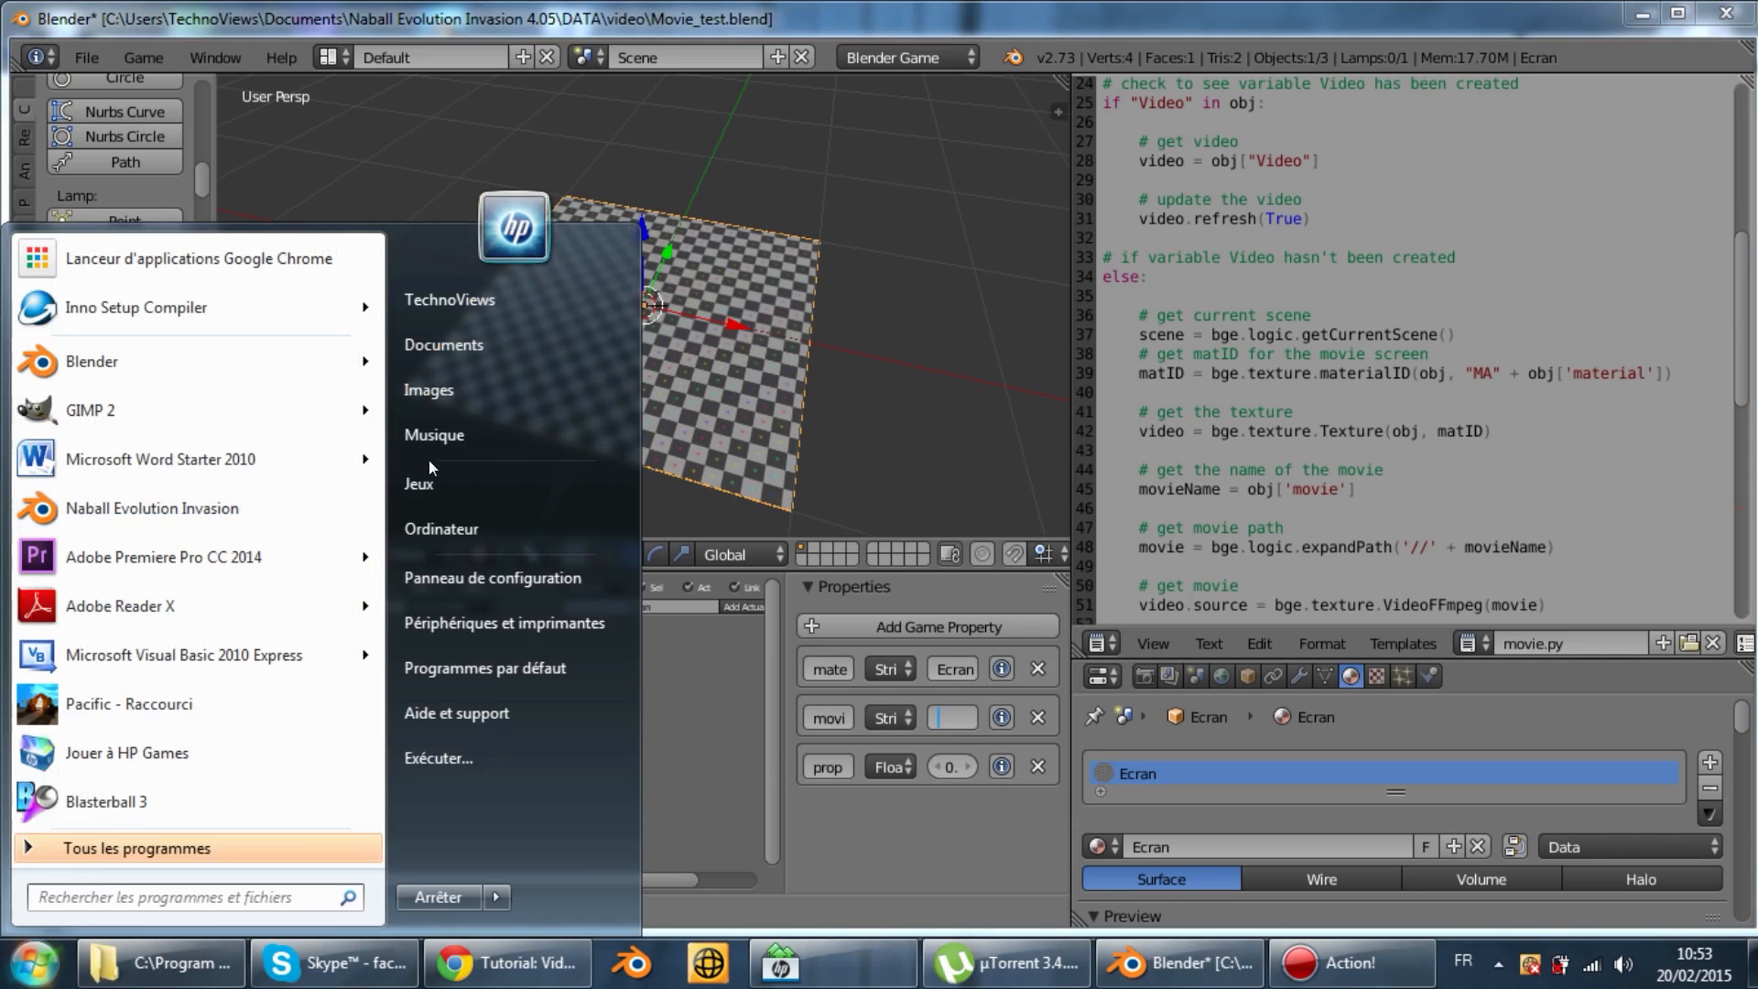
click(456, 343)
double_click(420, 559)
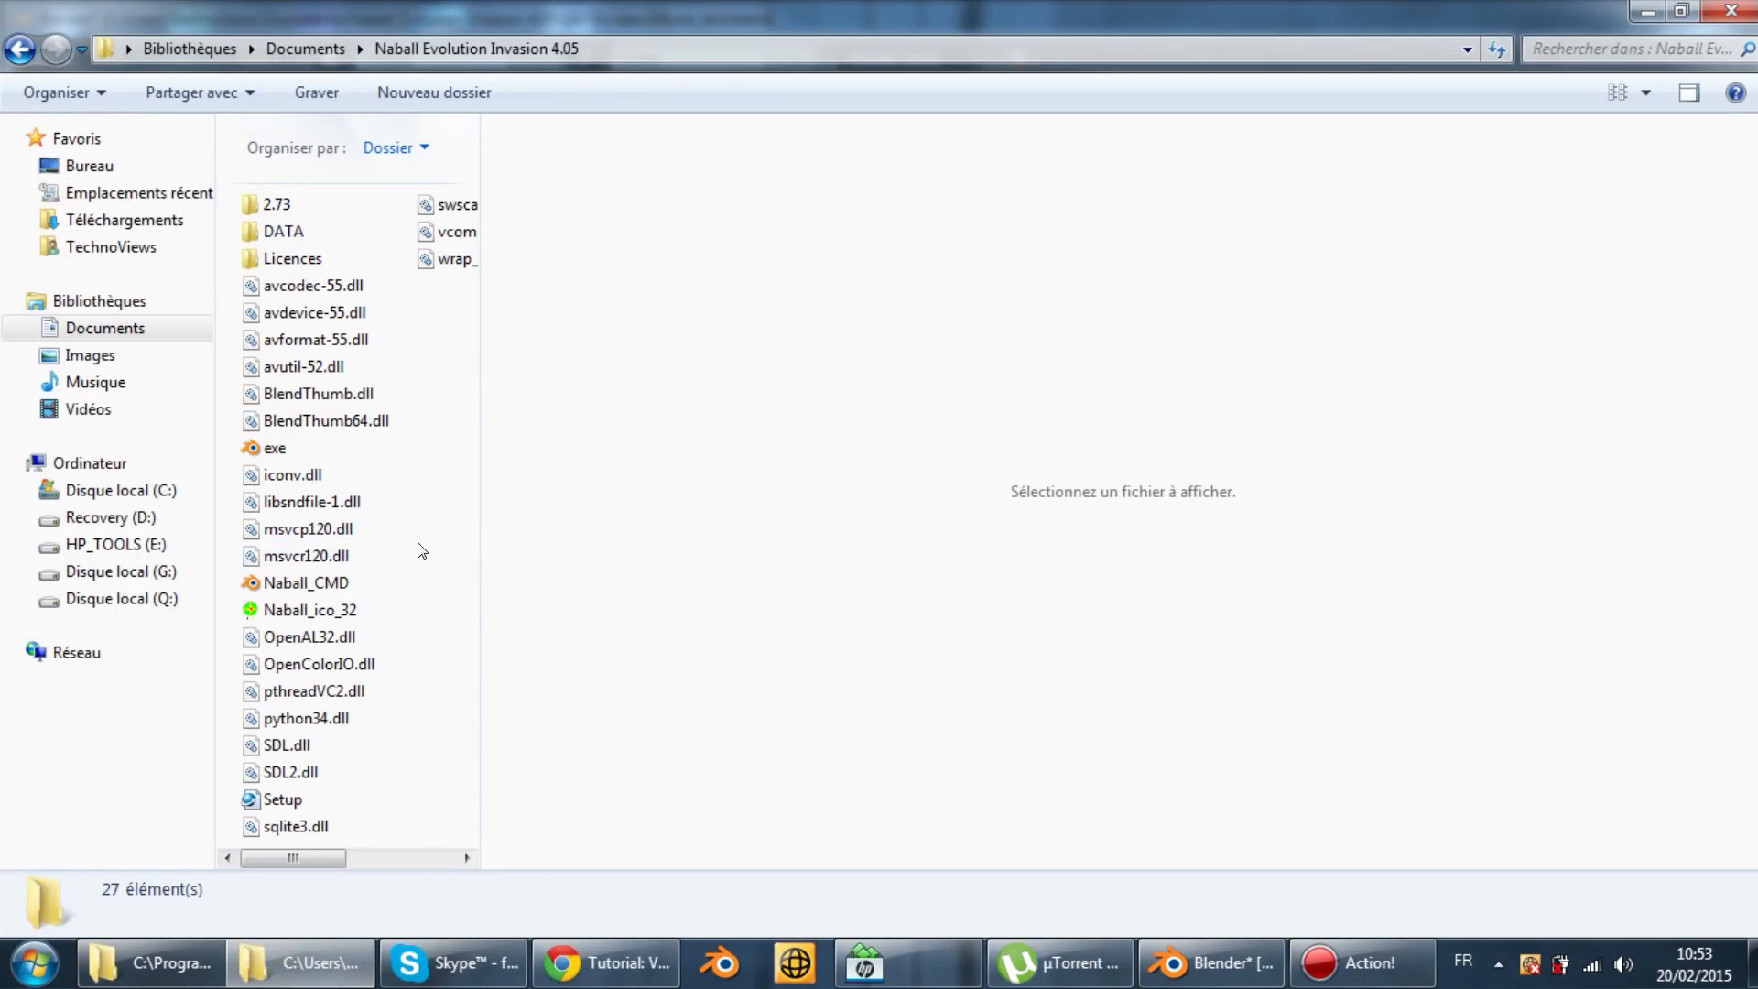
click(305, 230)
double_click(305, 231)
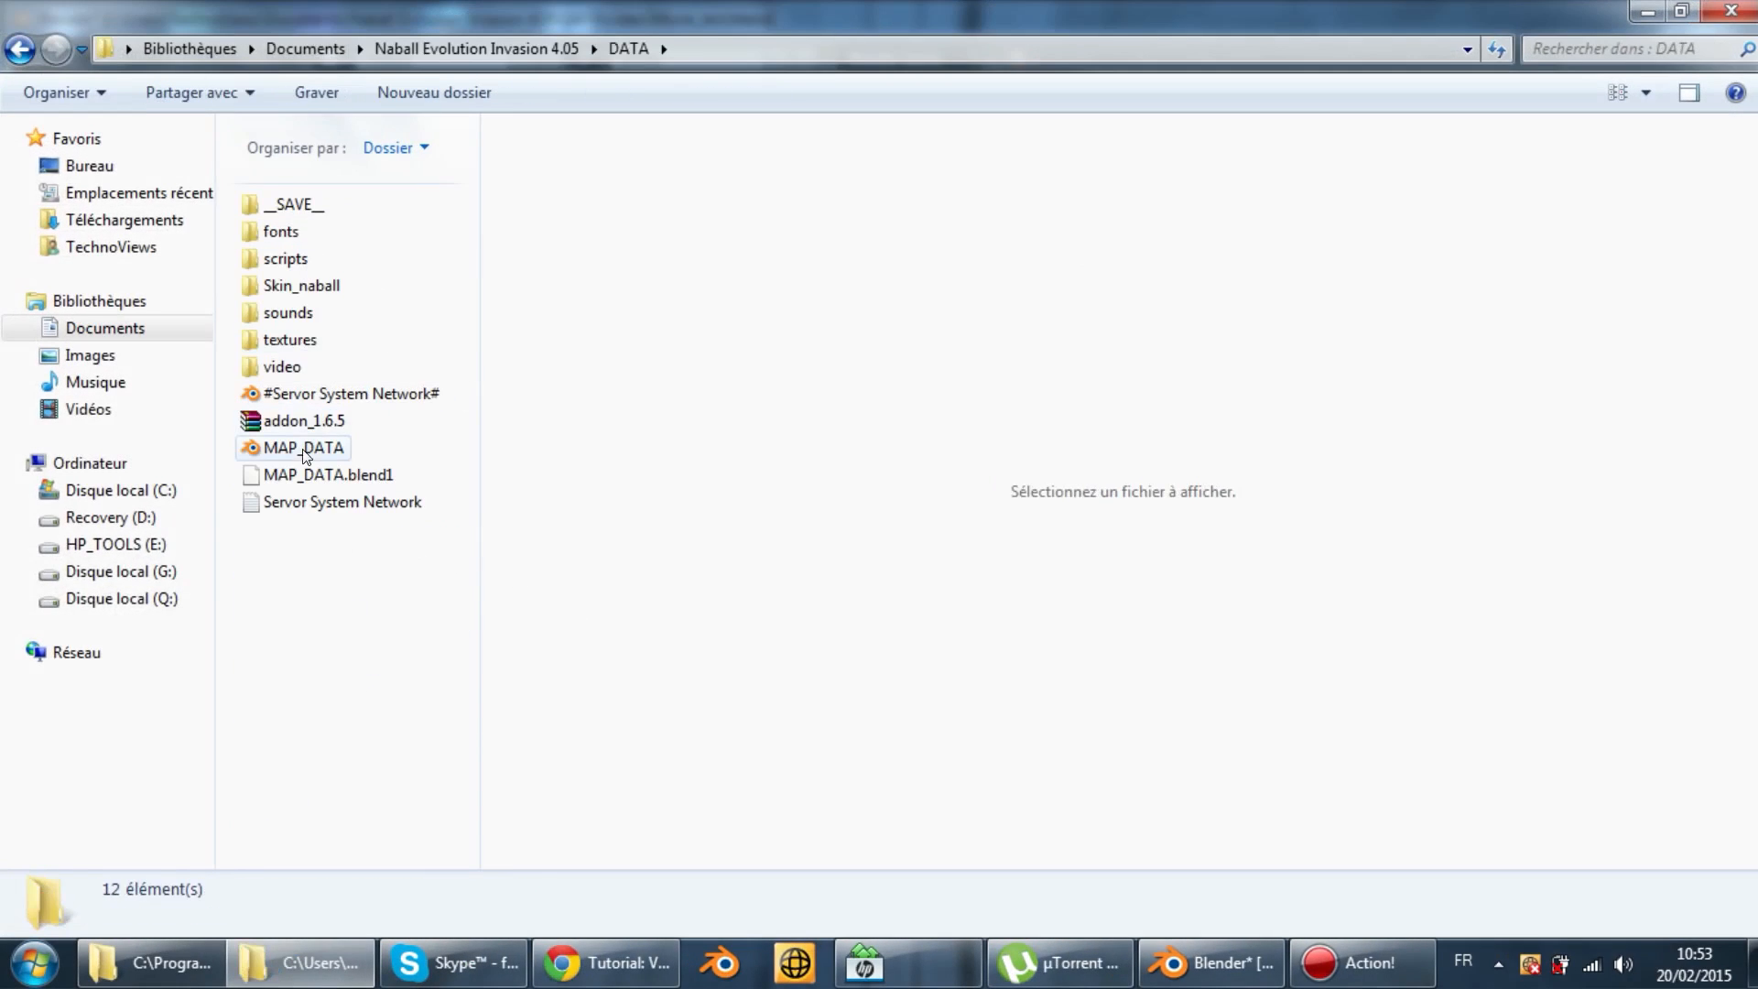
double_click(306, 366)
click(293, 259)
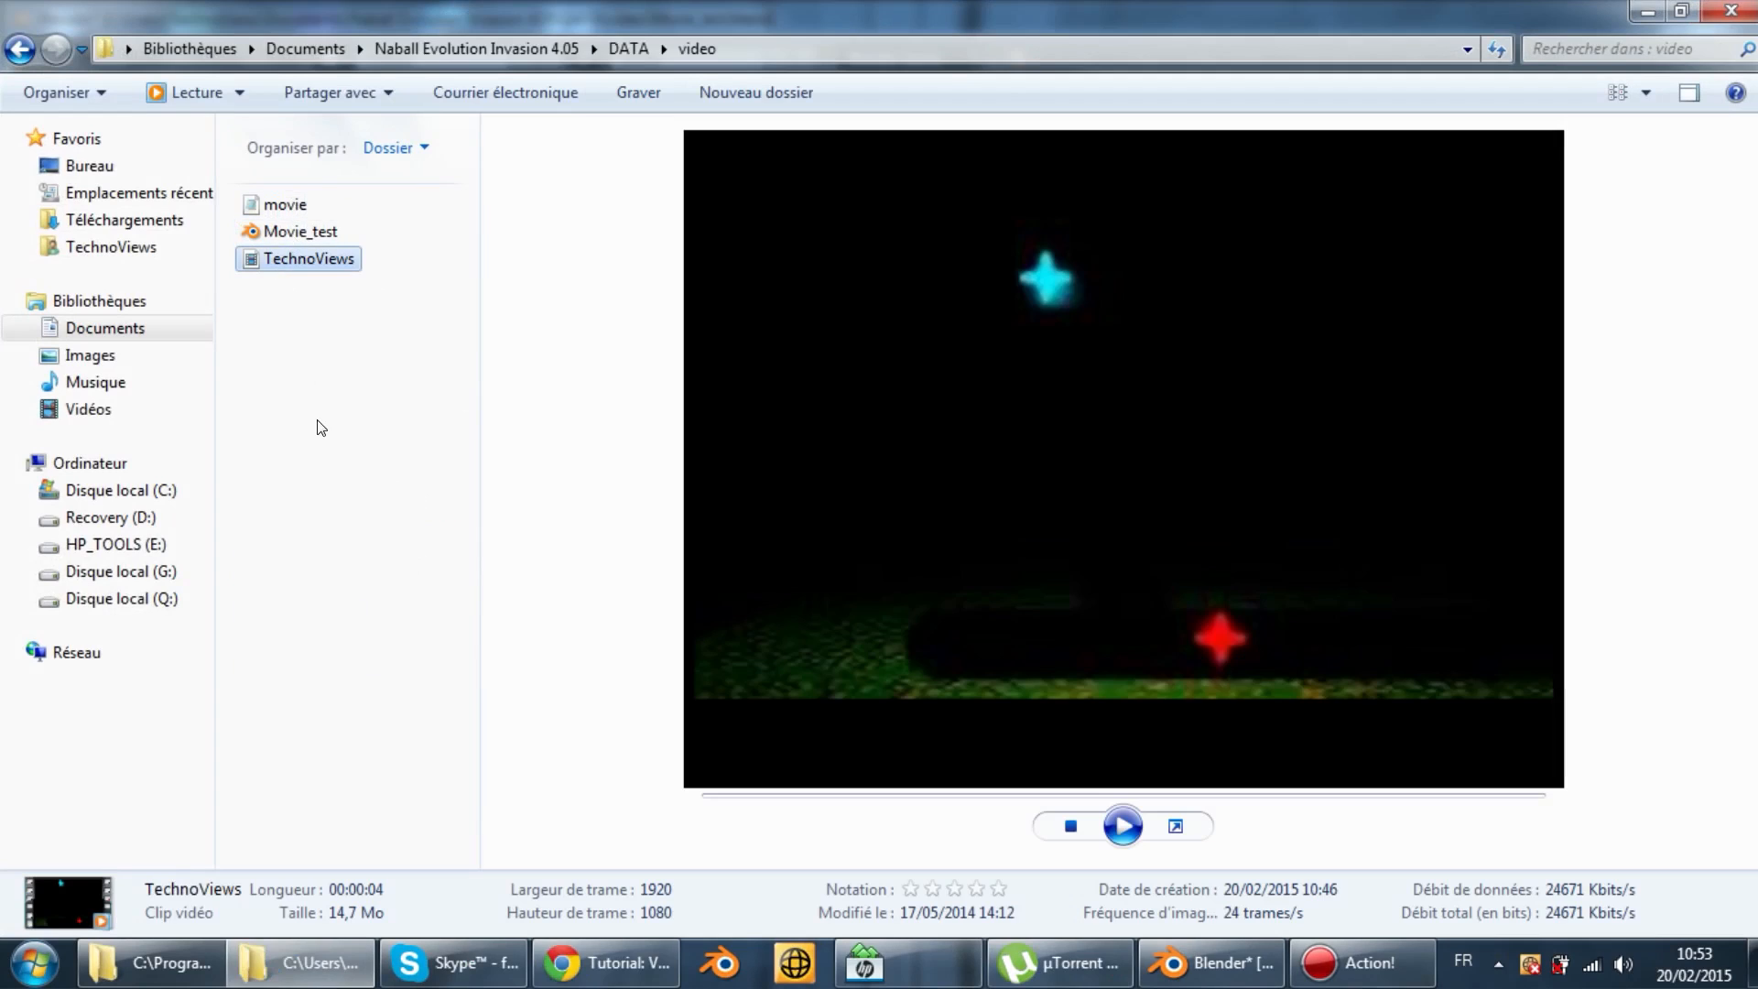
Check the file type of the TechnoViews video in its file properties
right_click(305, 265)
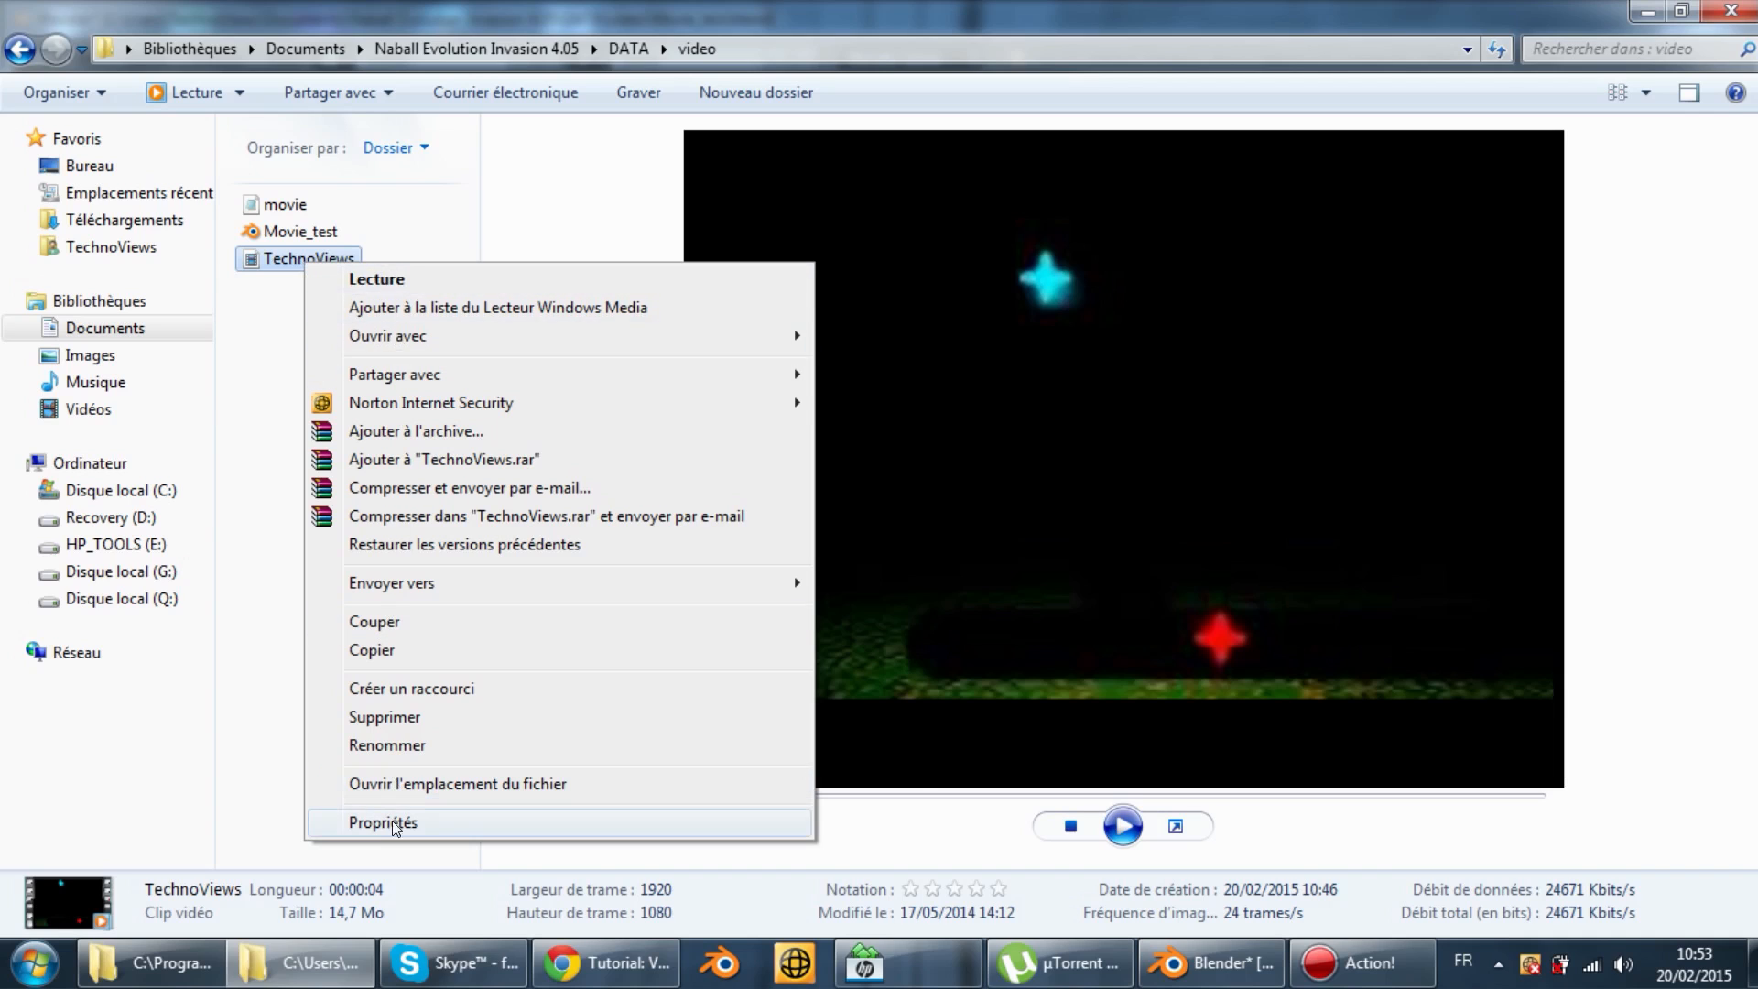
click(394, 824)
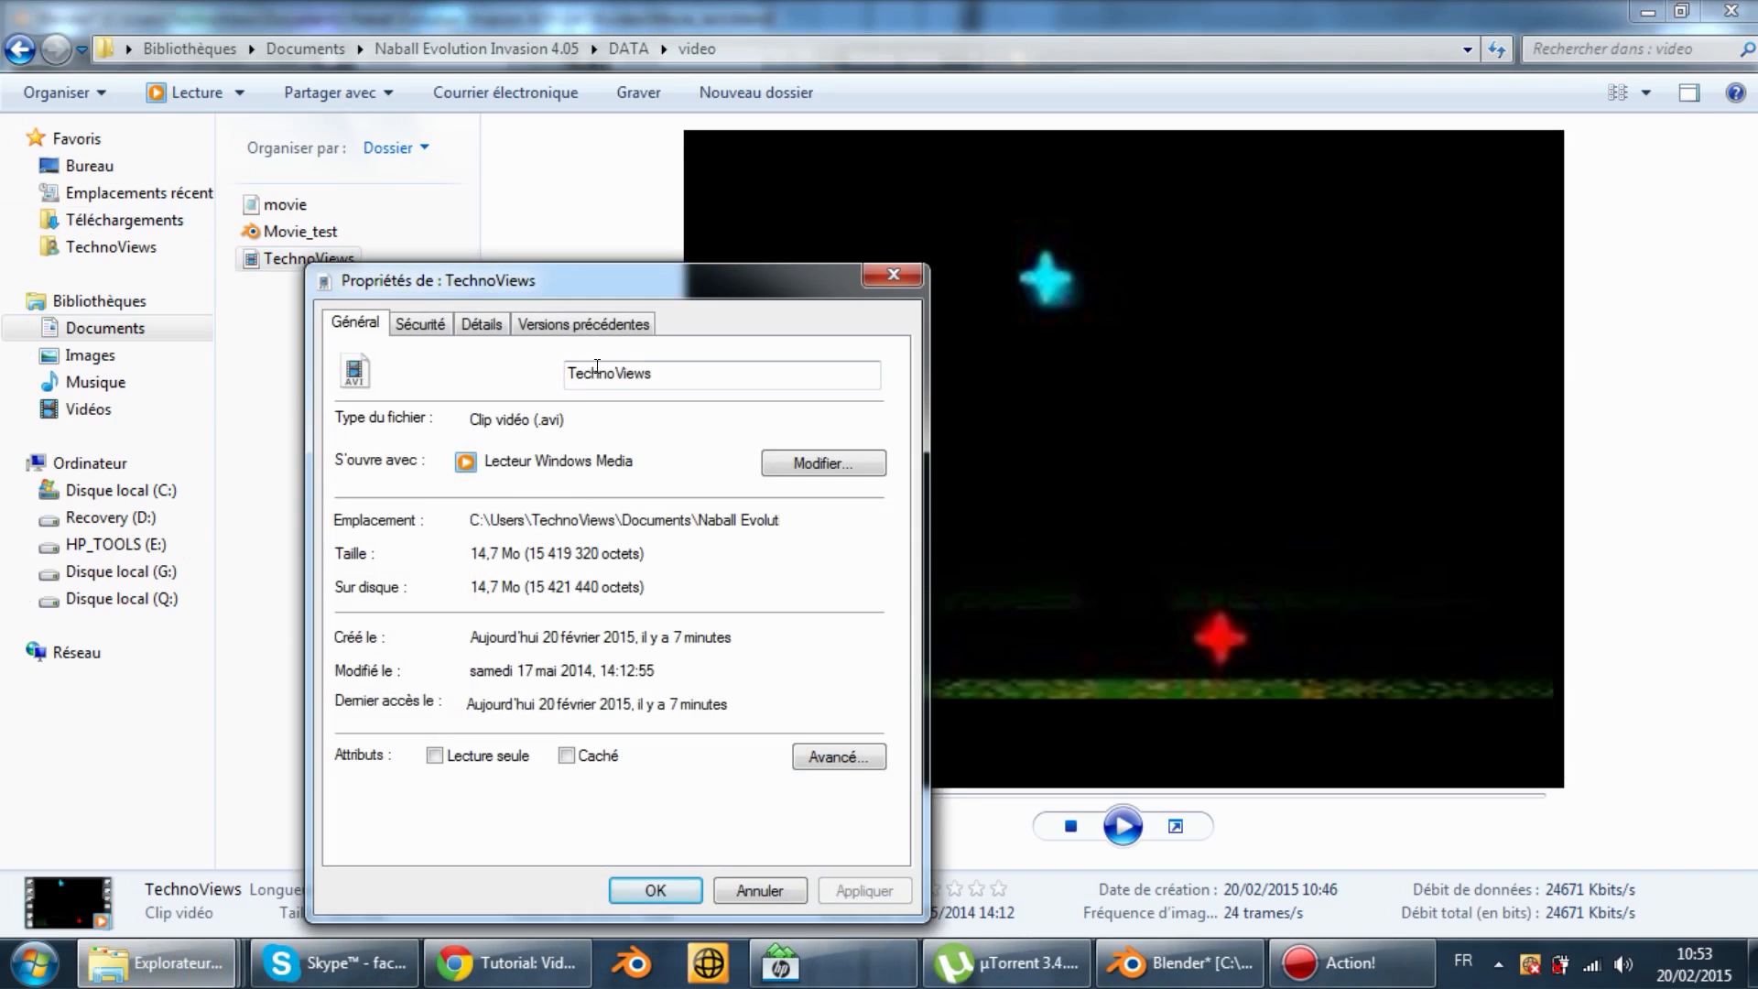
click(275, 664)
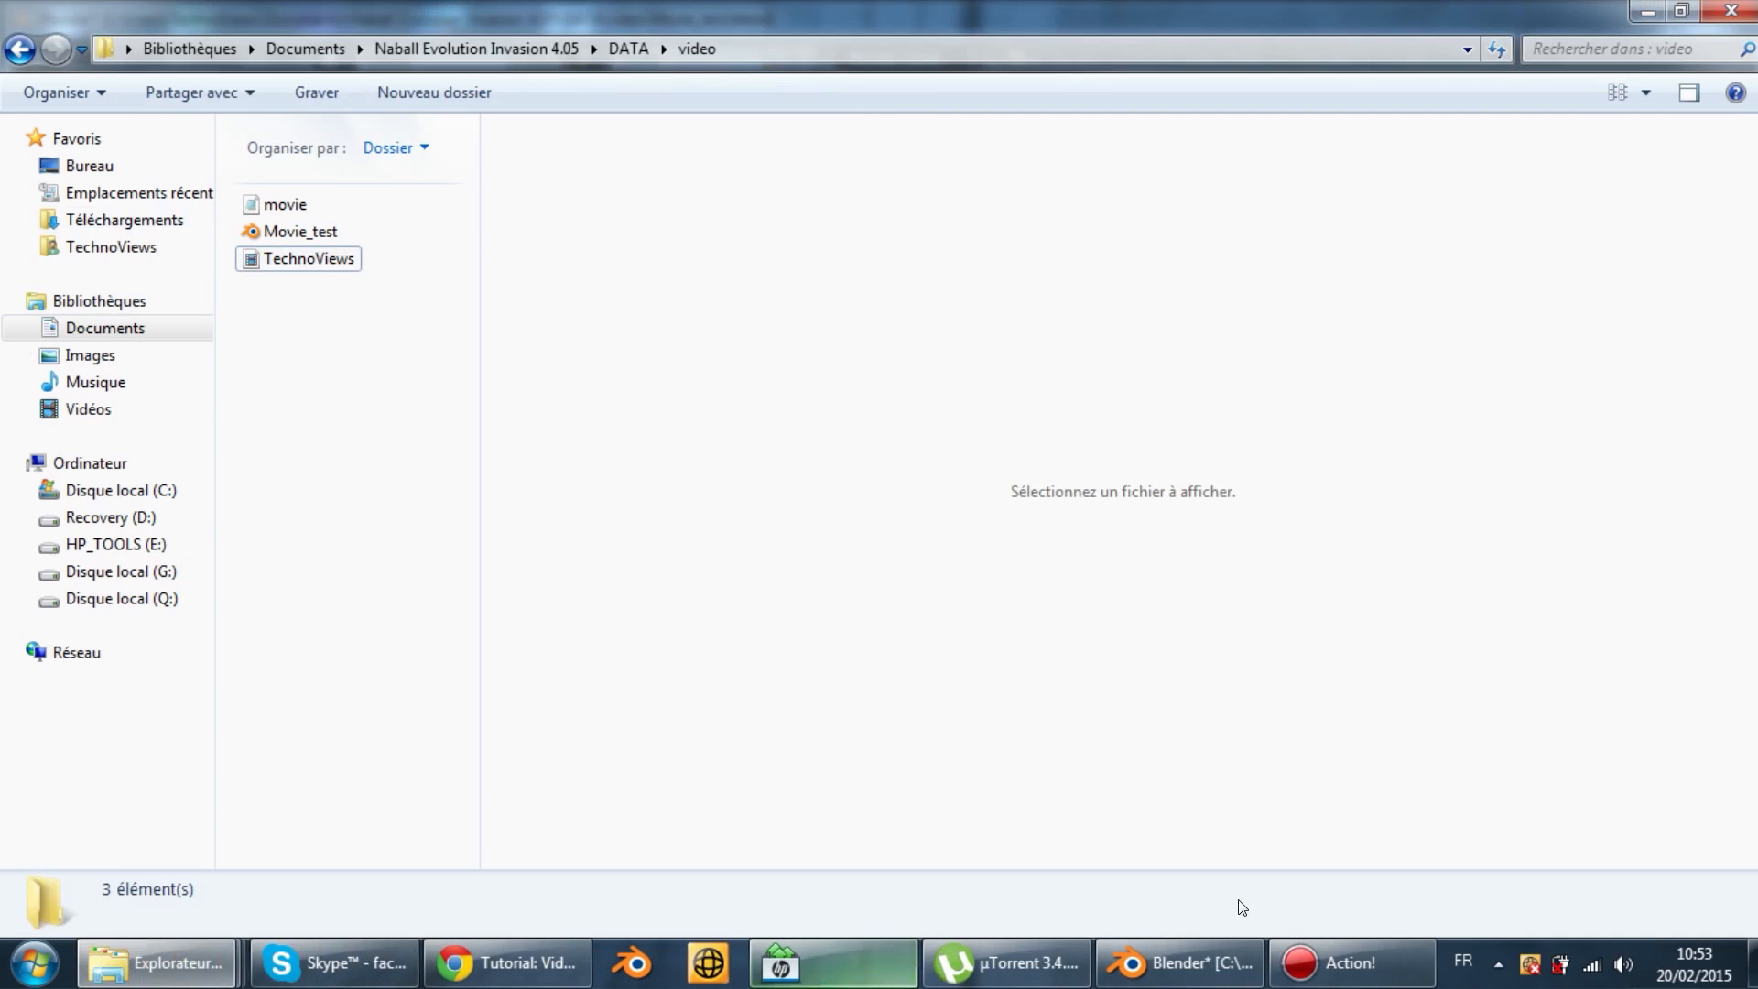
Return to Blender and set the movie property's value to the video's file name with extension, TechnoViews.avi
click(1190, 962)
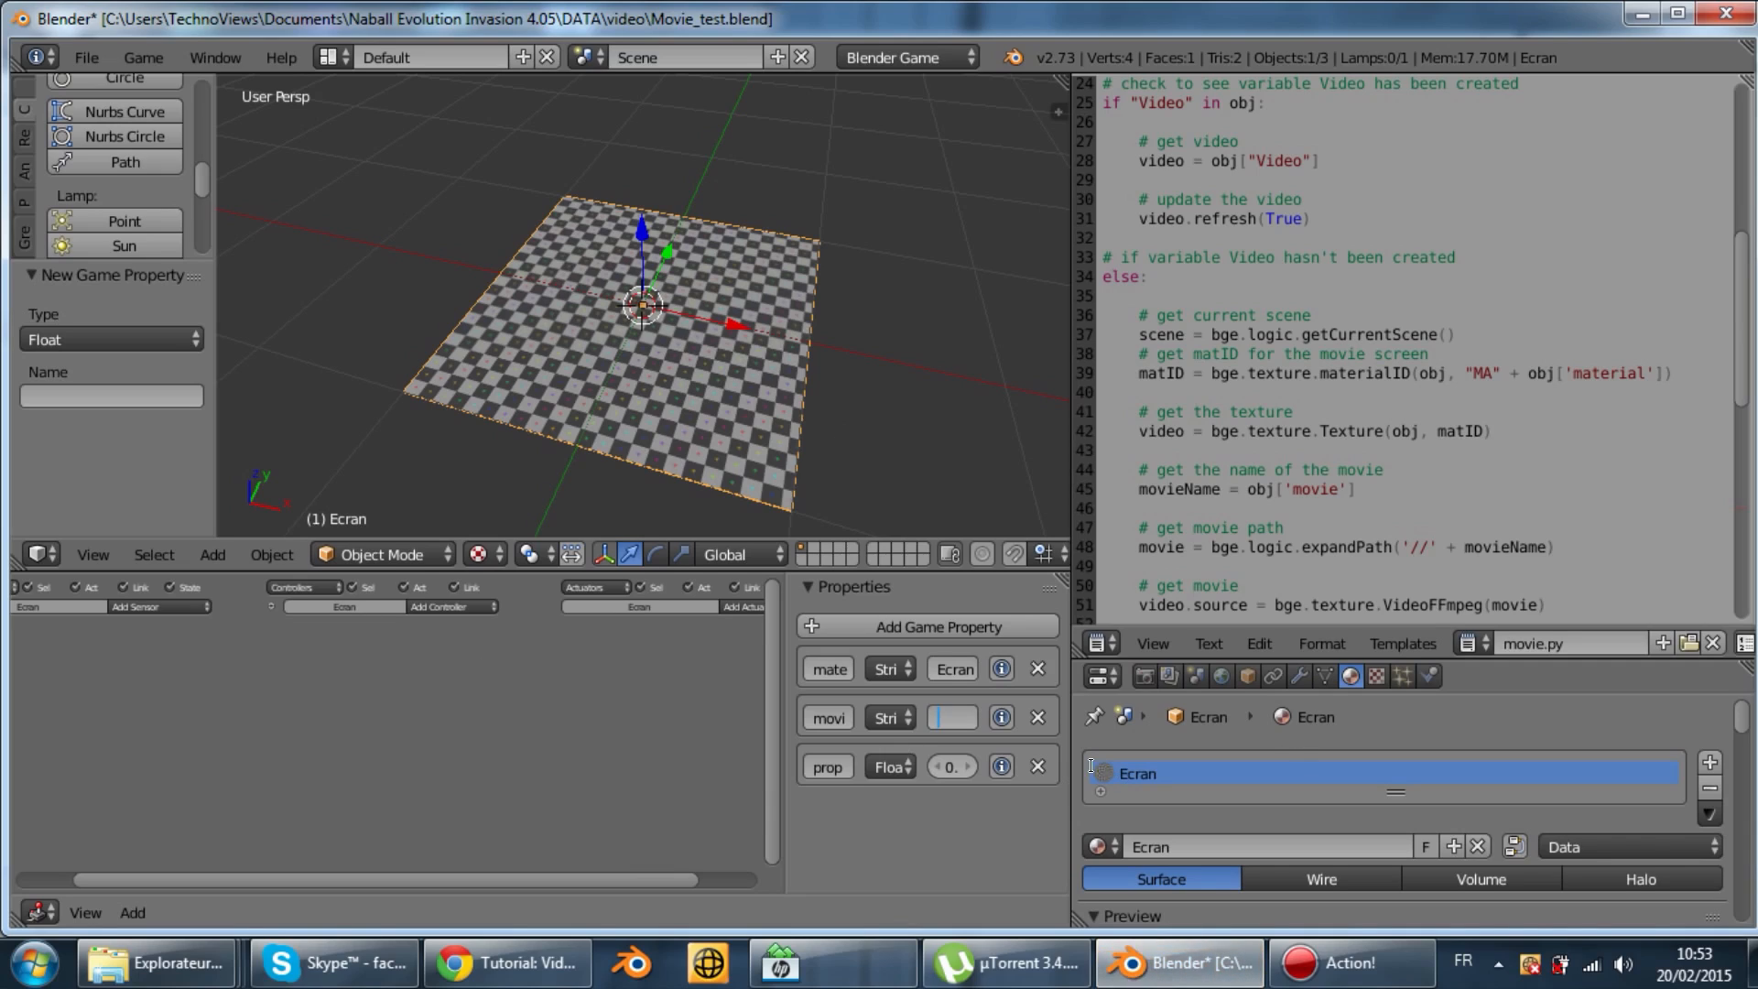
text(Techno)
text(Views)
text(.A)
key(Return)
Name the third game property loop and set its type to Boolean
click(826, 766)
key(BackSpace)
key(Return)
click(890, 766)
click(893, 736)
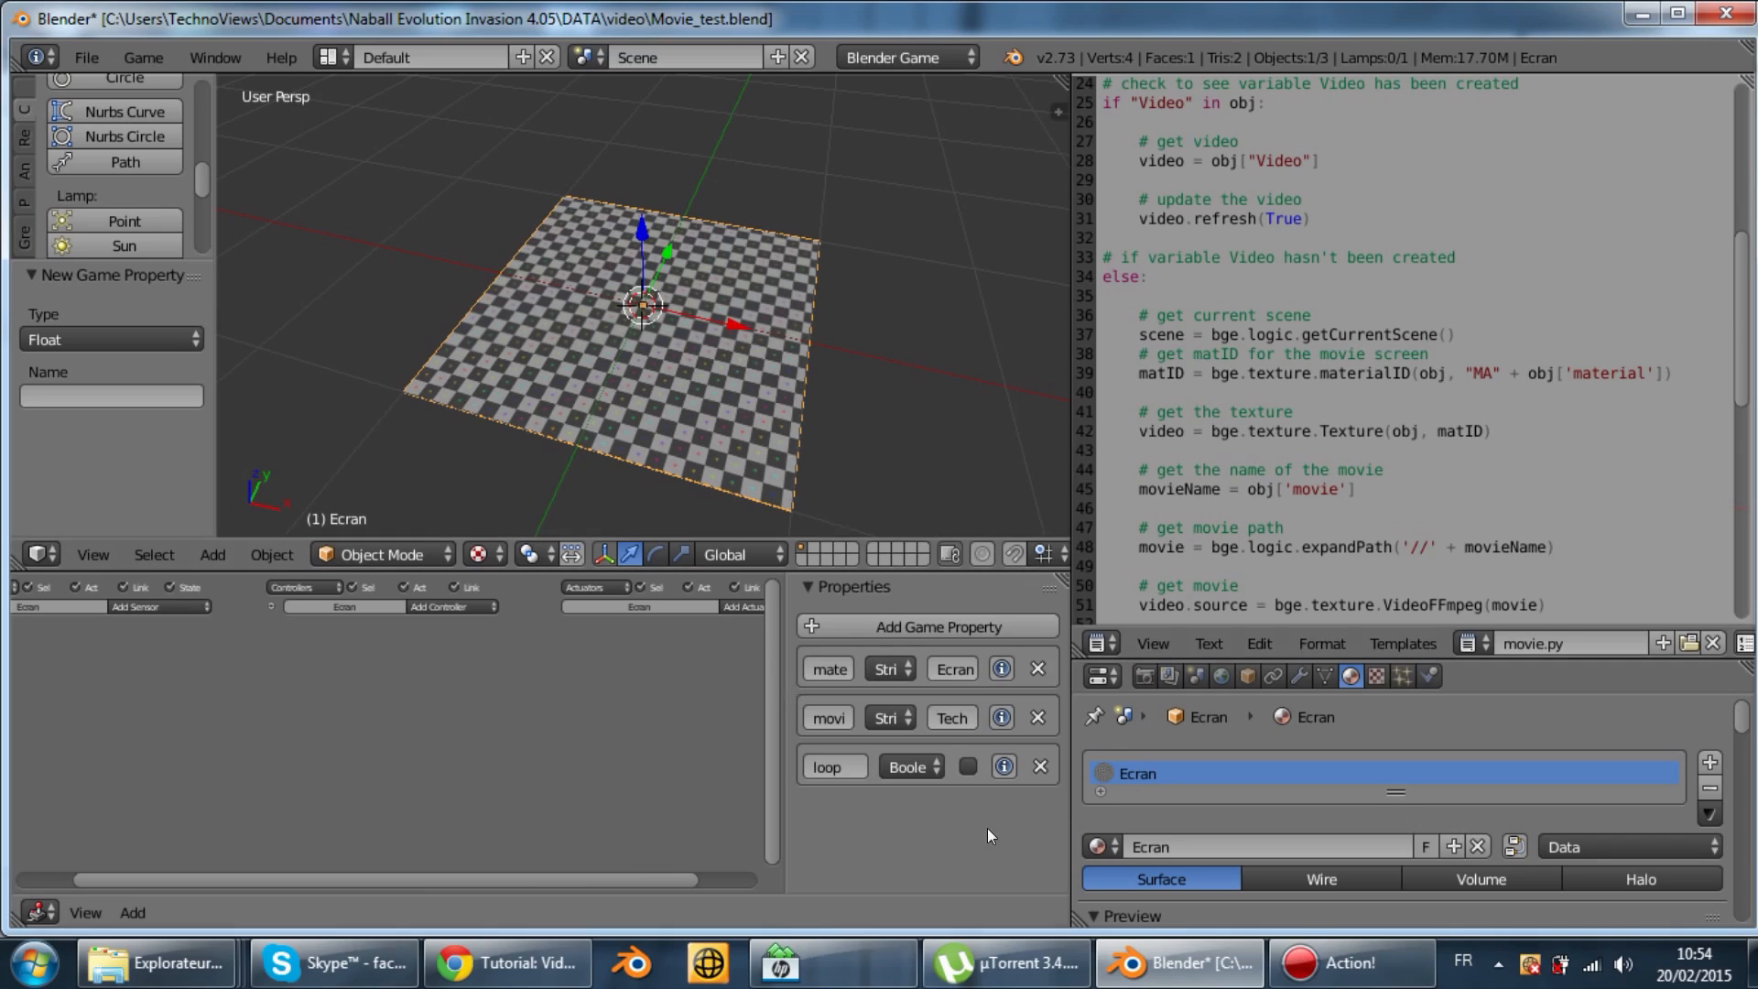
Add an Always sensor to Ecran and enable its true level triggering
click(188, 606)
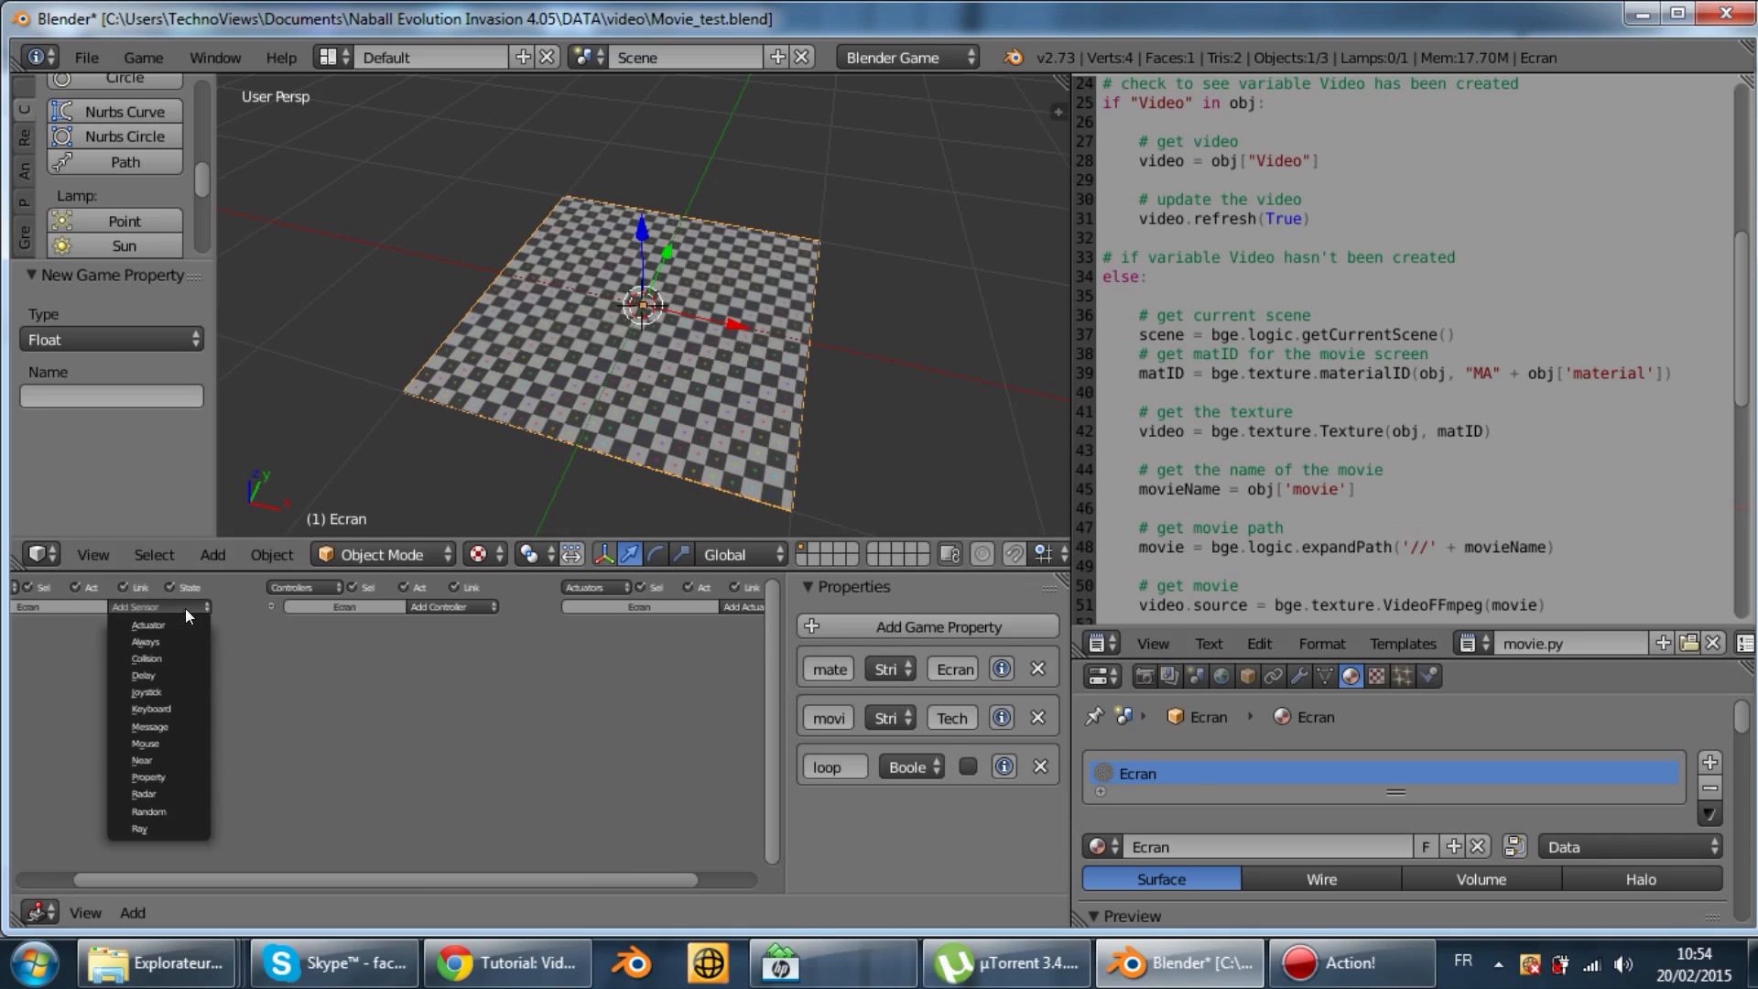
click(190, 641)
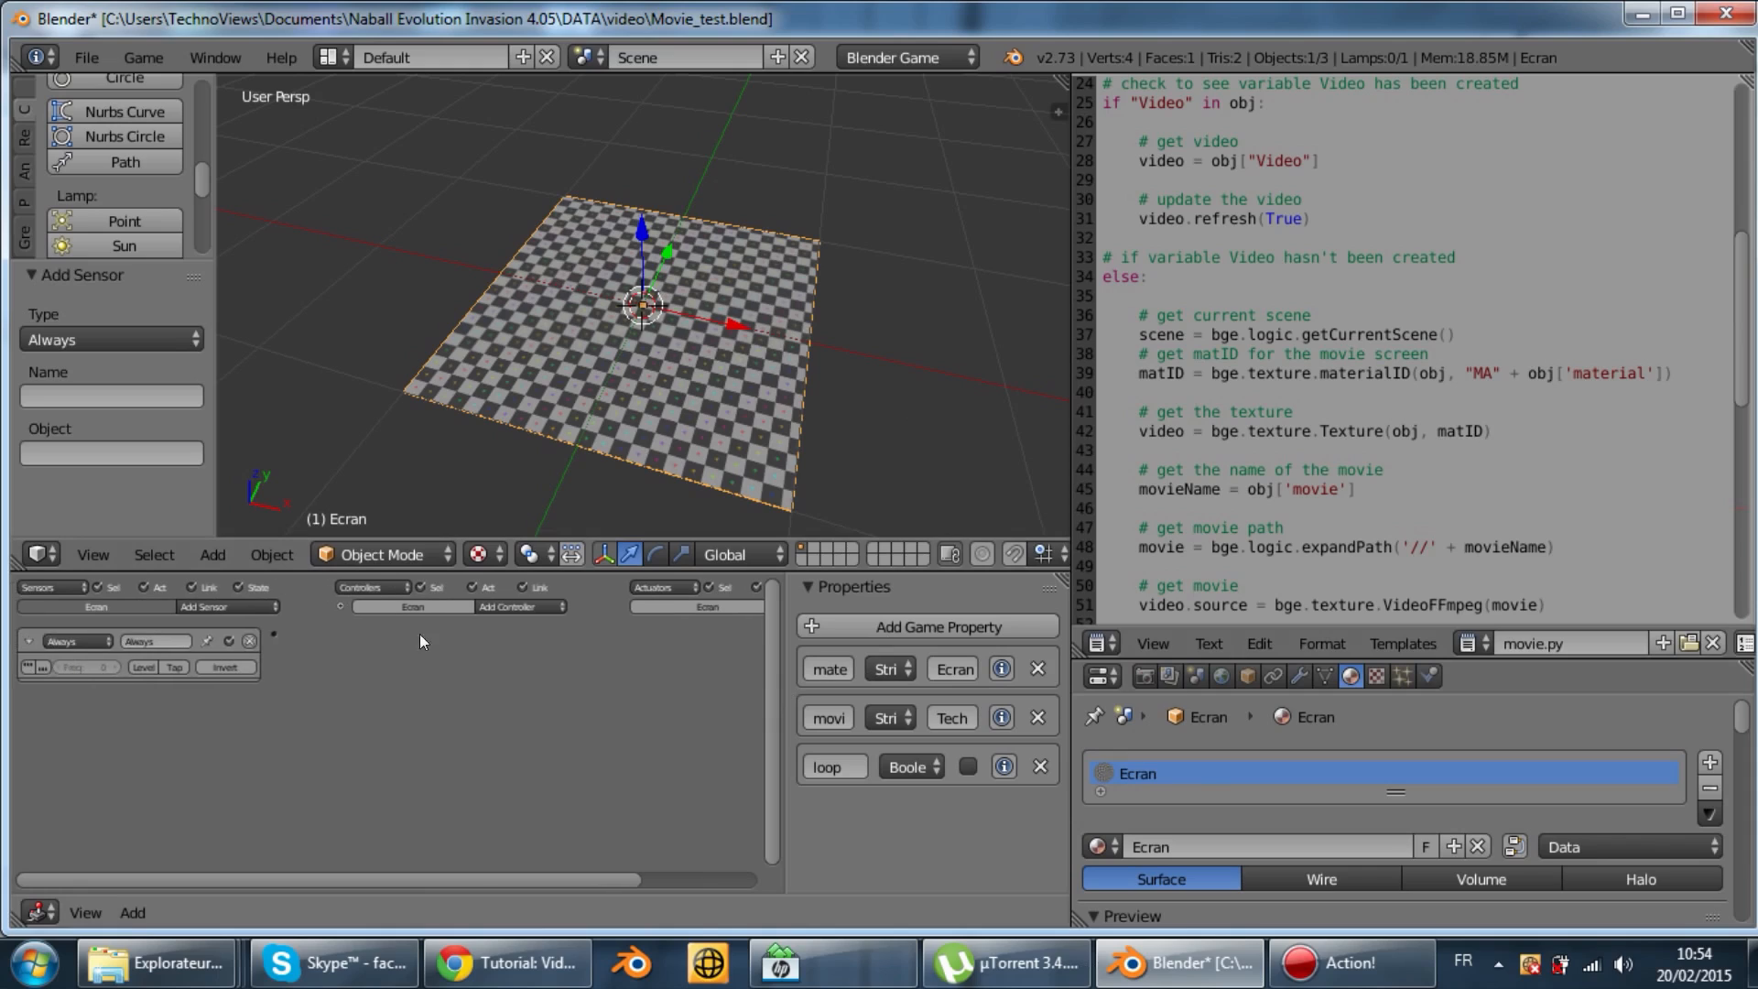
click(24, 667)
Add a Python controller, link the Always sensor to it, and assign movie.py as its script
click(522, 608)
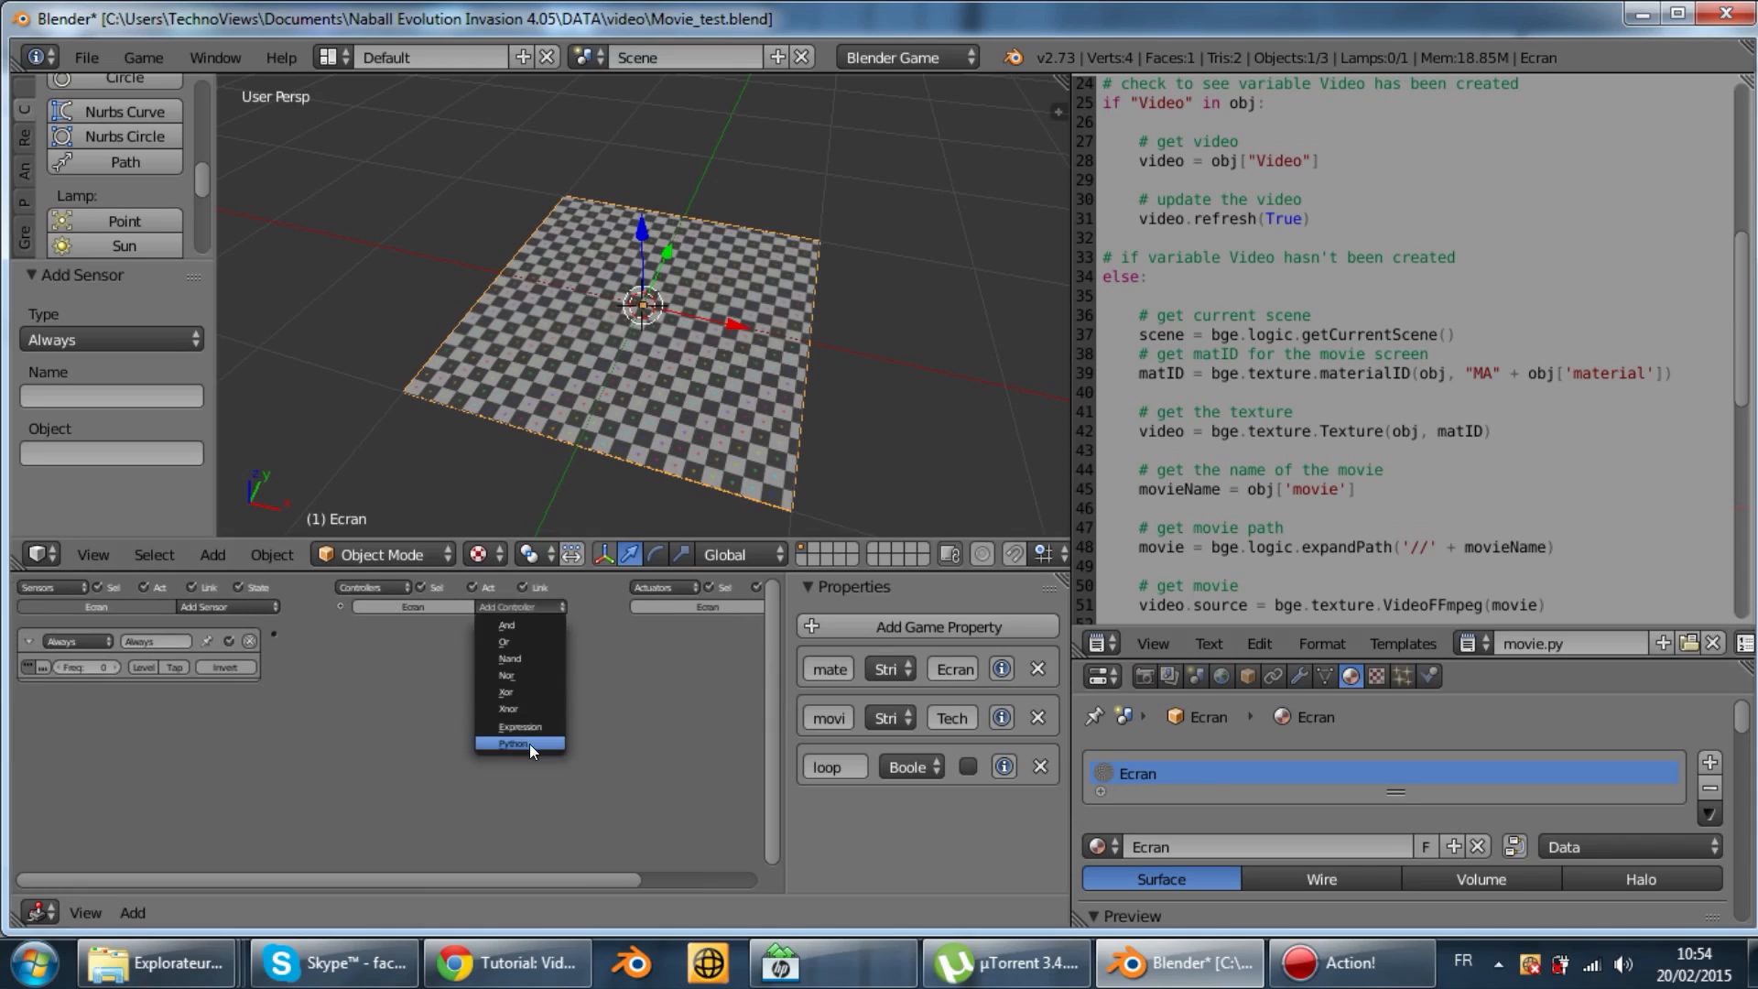
click(515, 608)
click(524, 741)
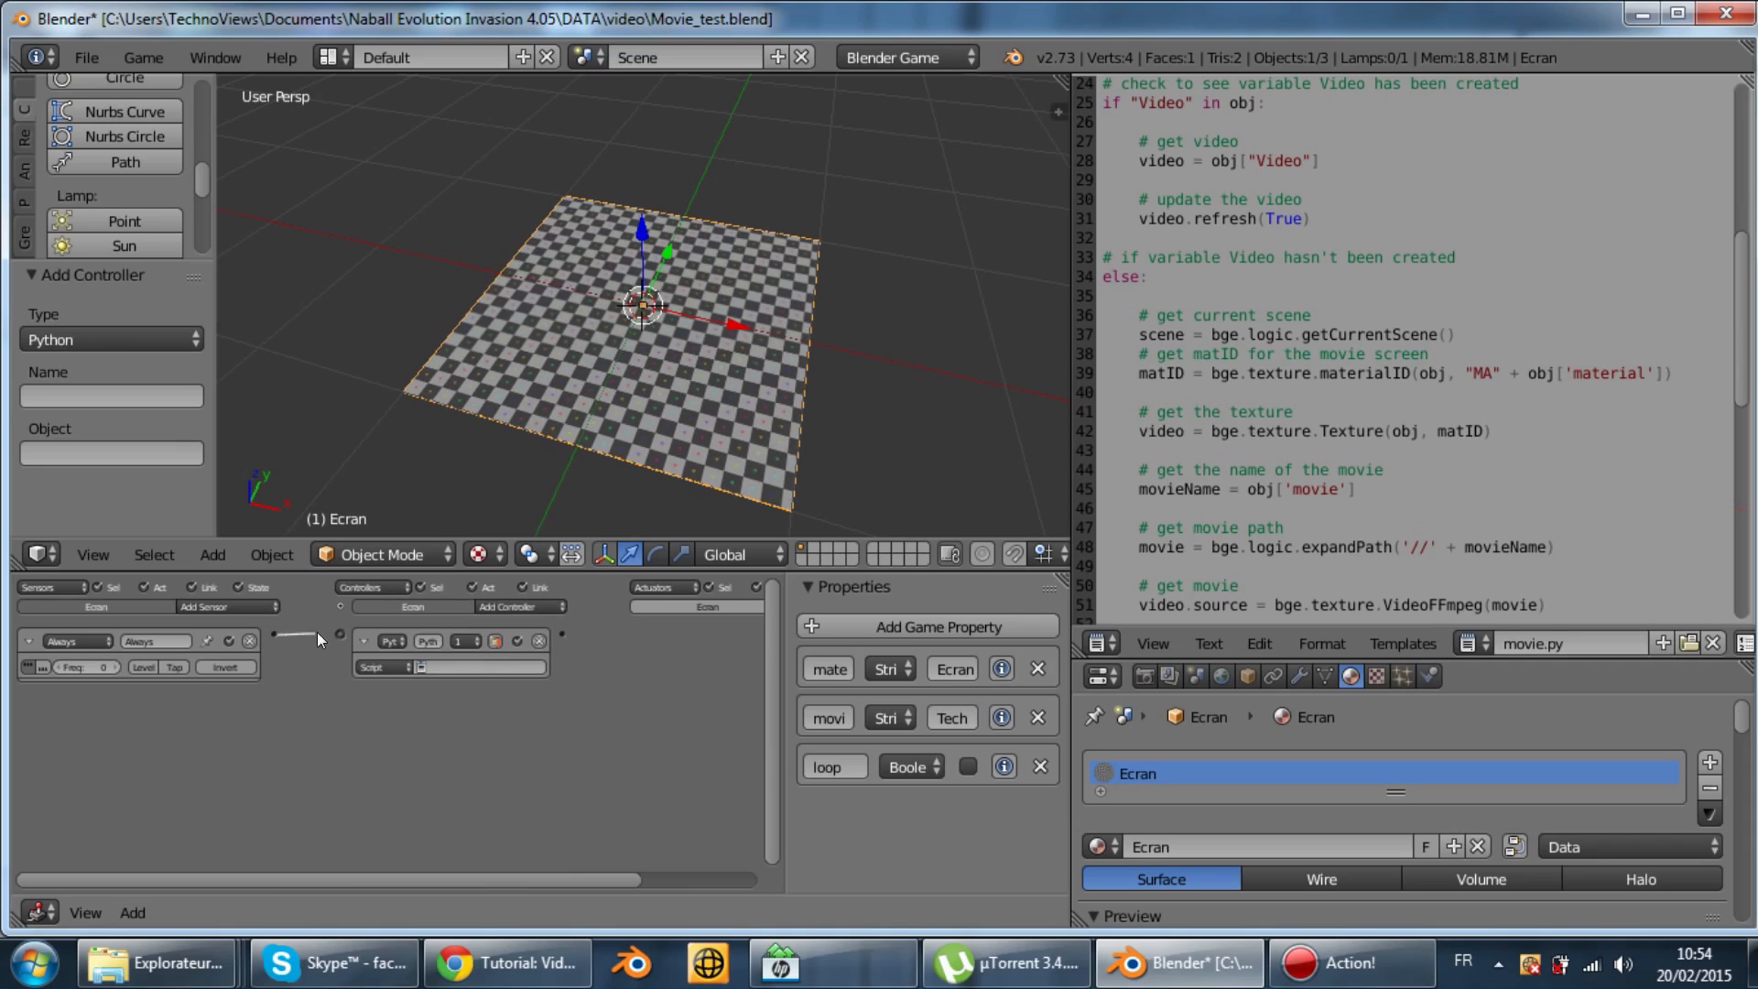
drag(335, 632, 339, 634)
click(445, 668)
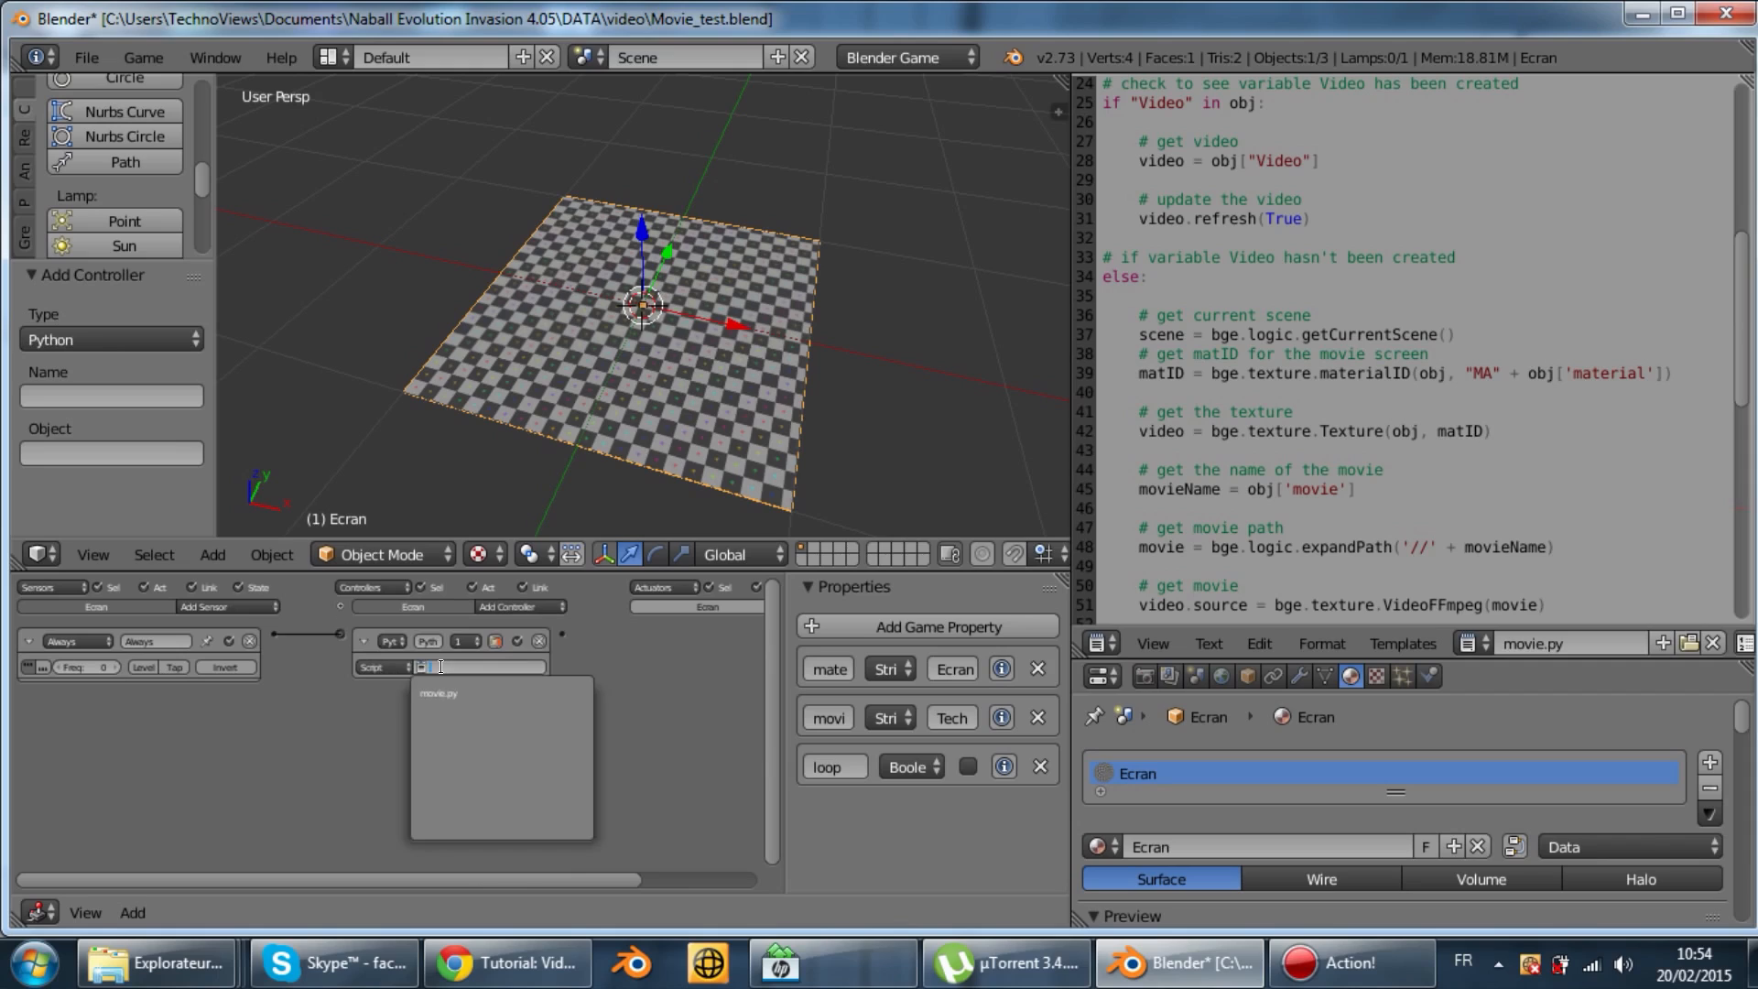
click(453, 692)
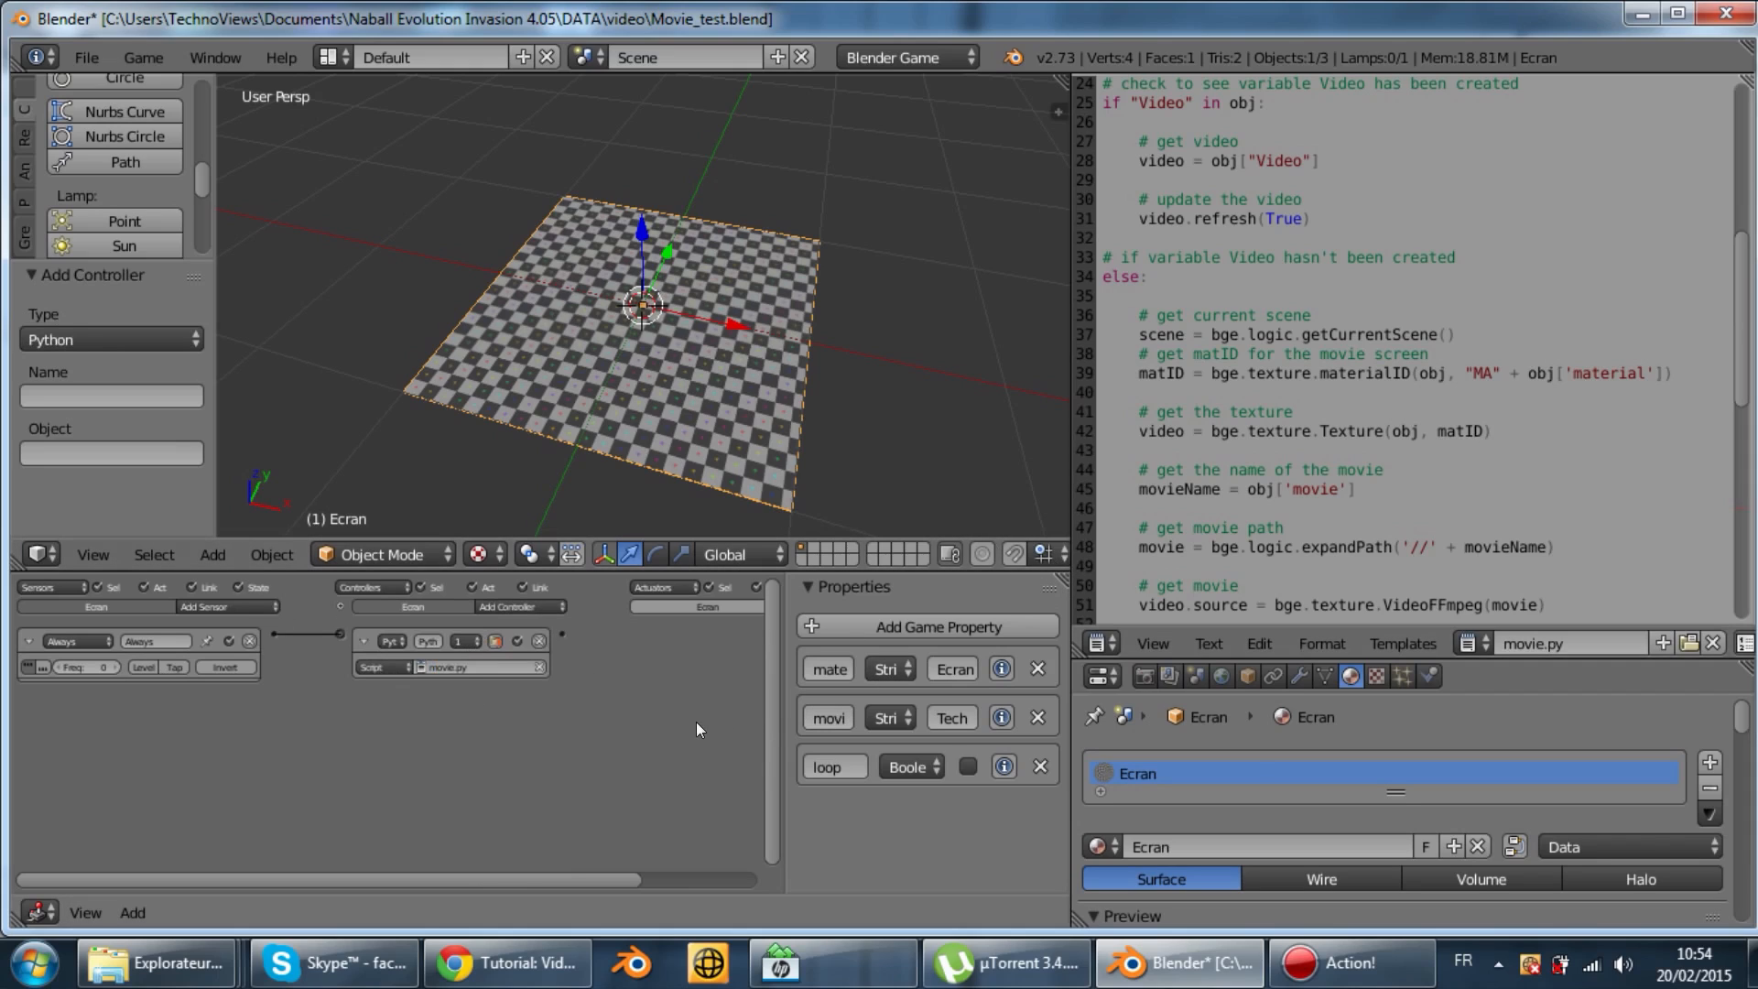
Run the game in the 3D view to test the video playback on the plane, and stop it
scroll(1329, 837, down, 2)
middle_drag(760, 736, 467, 618)
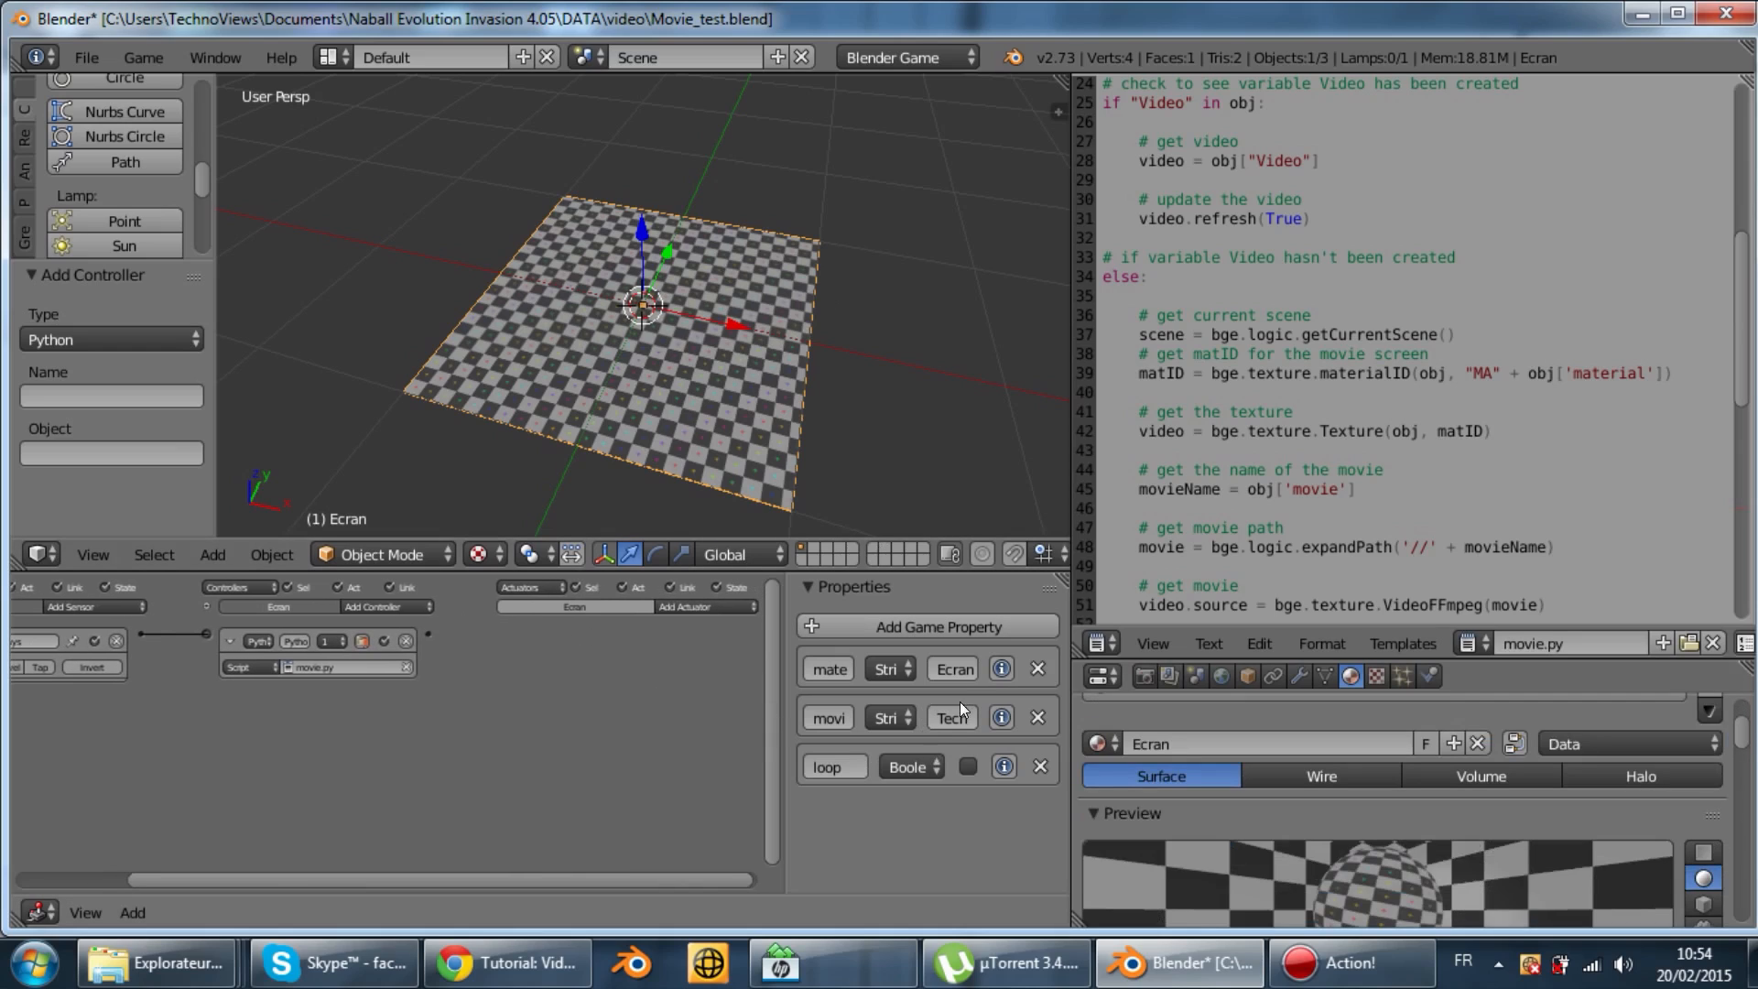
scroll(1631, 466, down, 4)
click(678, 374)
key(p)
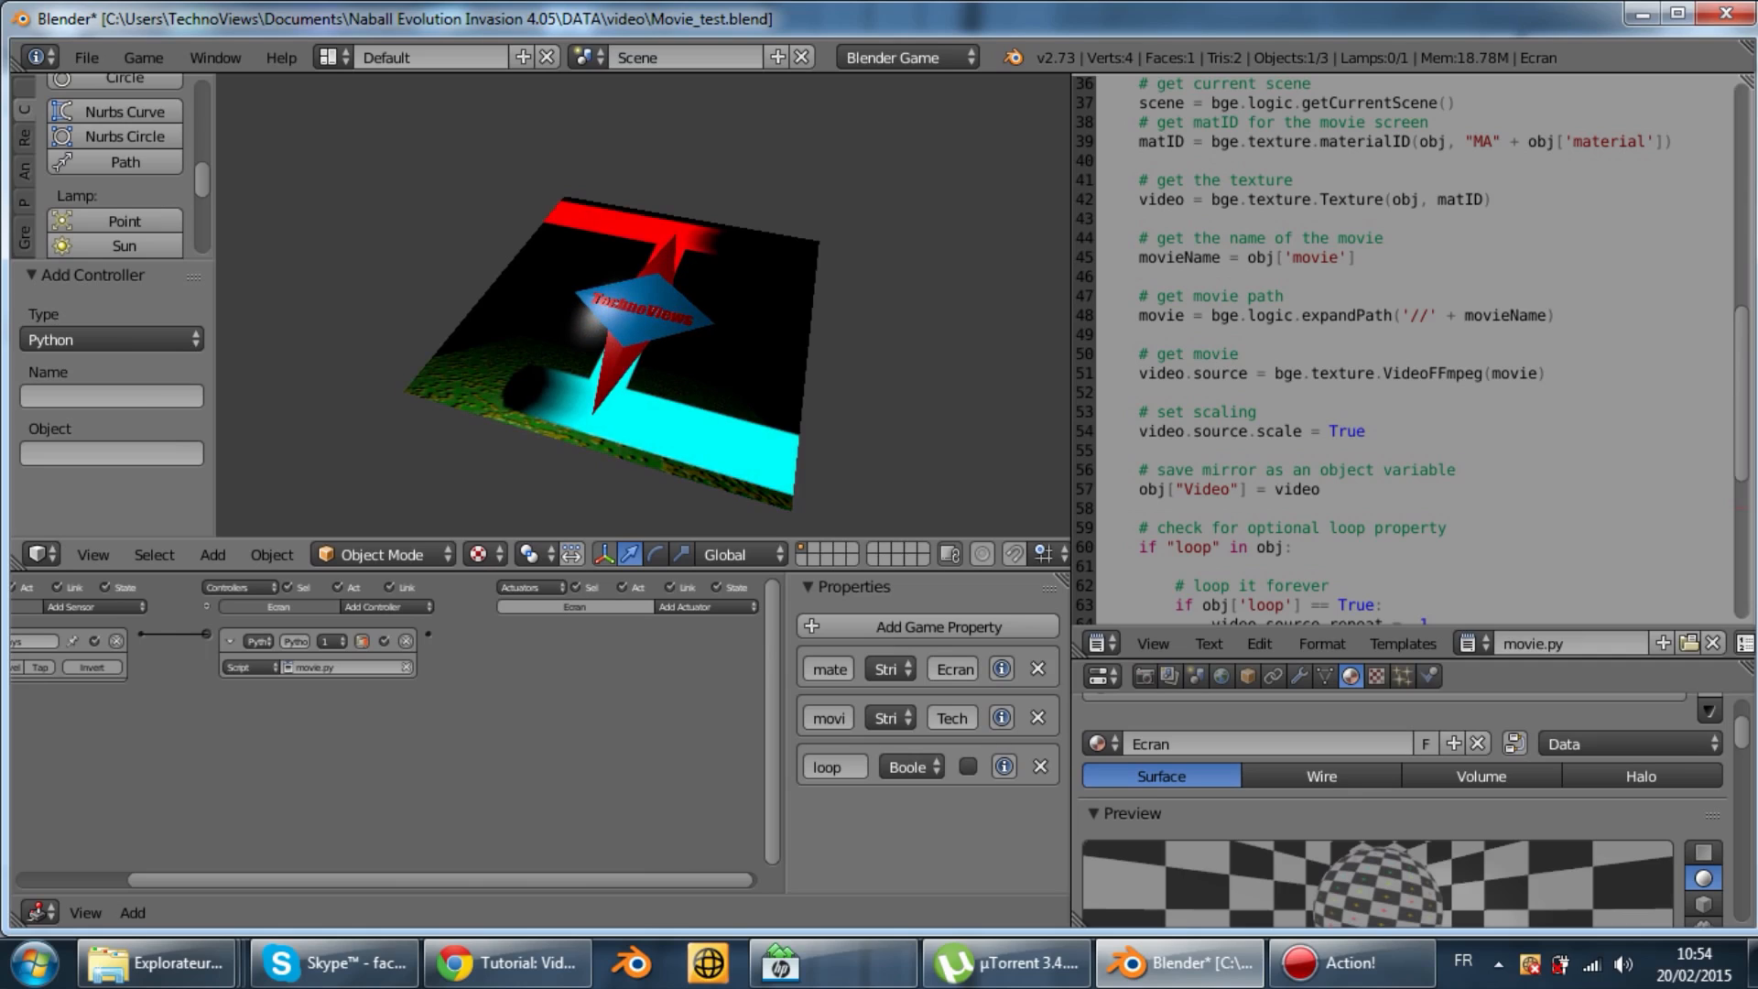
key(Escape)
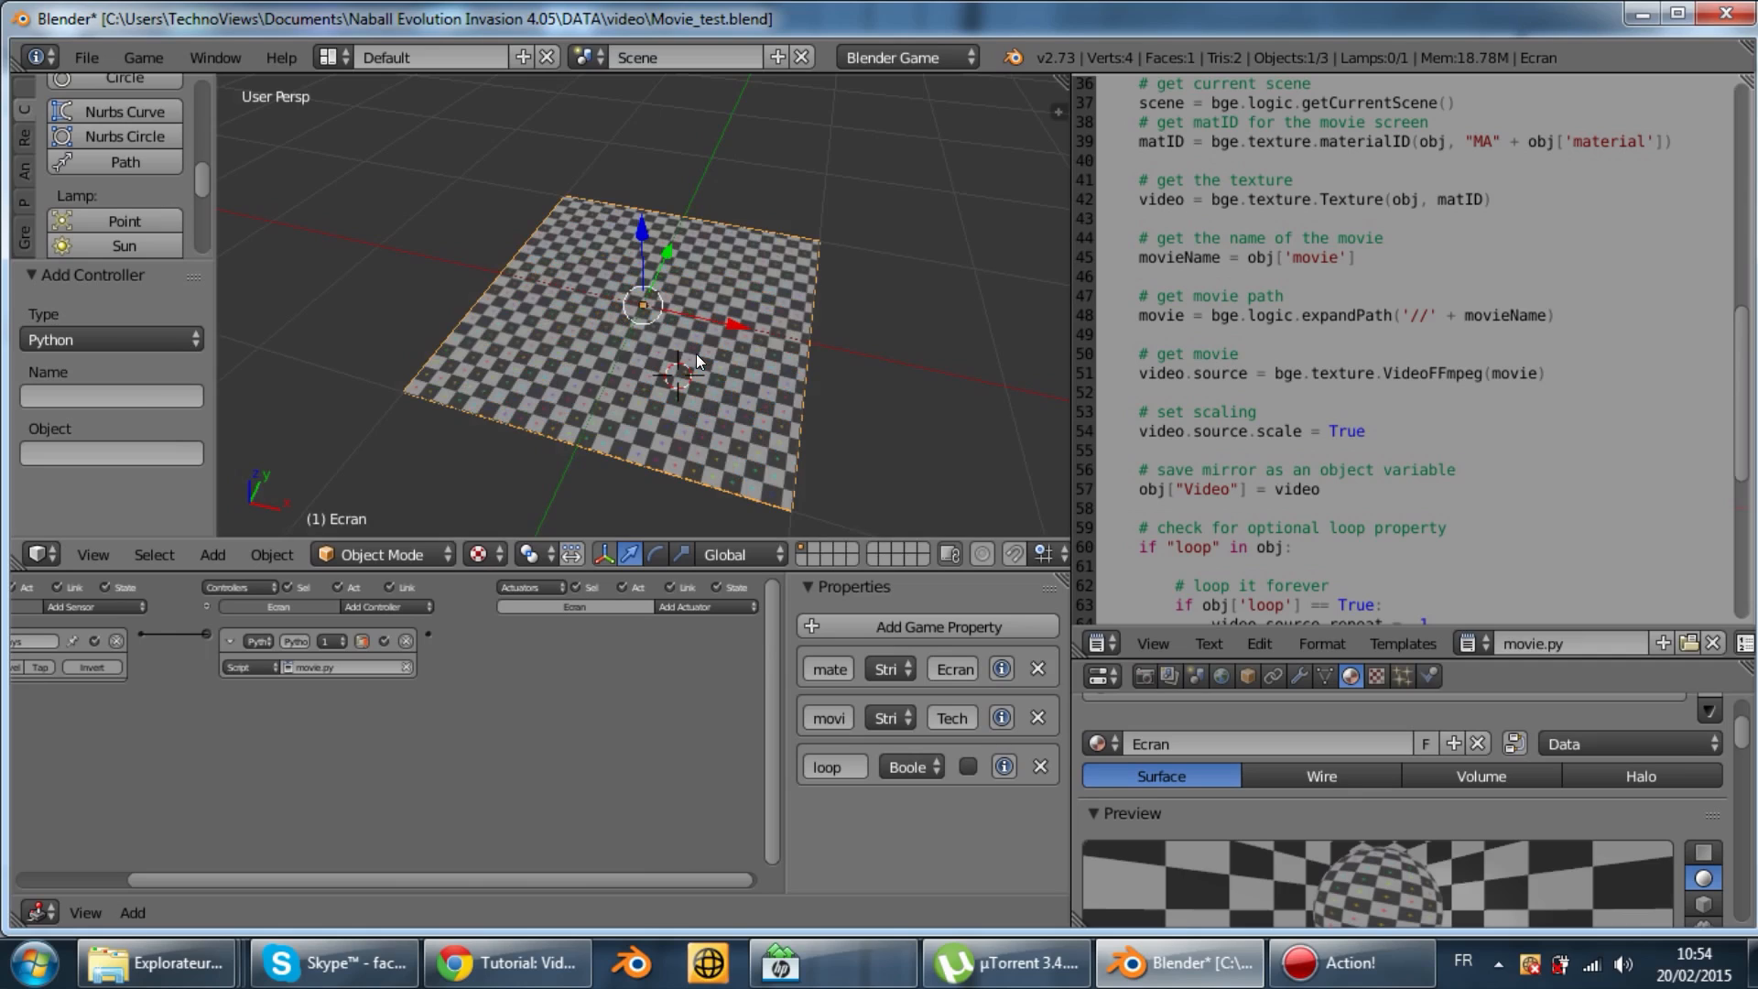
Enable the loop property and run the game again to test the video's repeated playback
click(965, 767)
key(p)
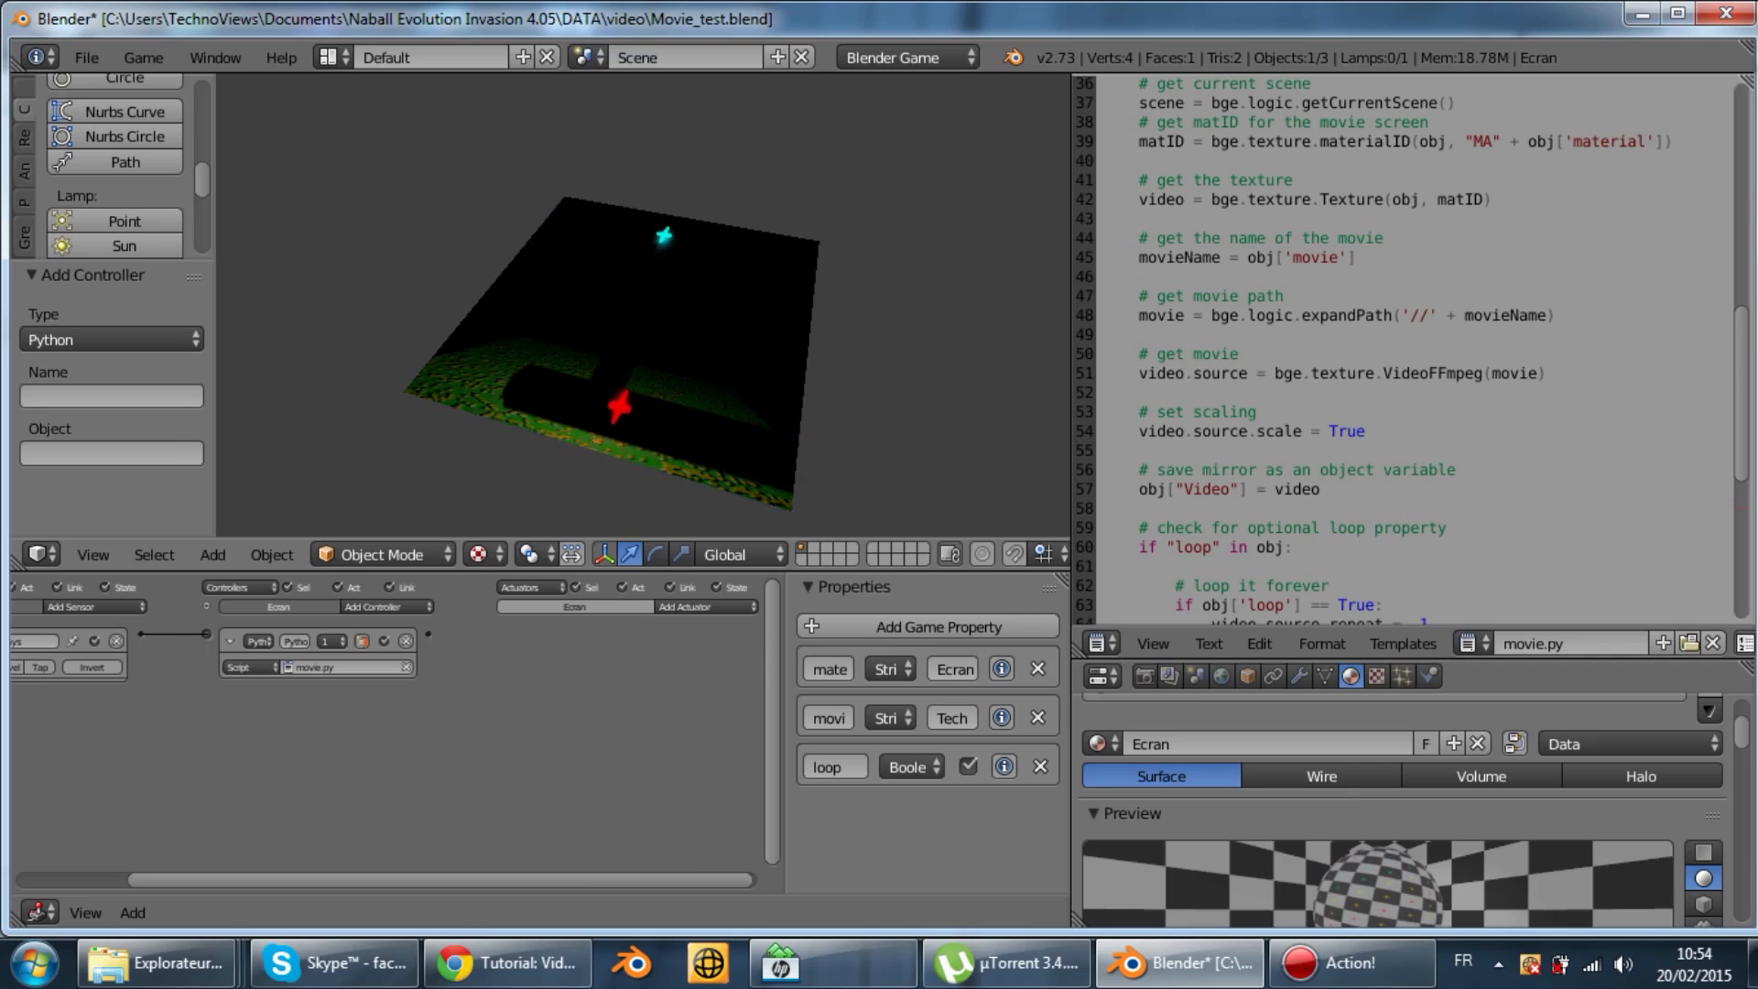
key(Escape)
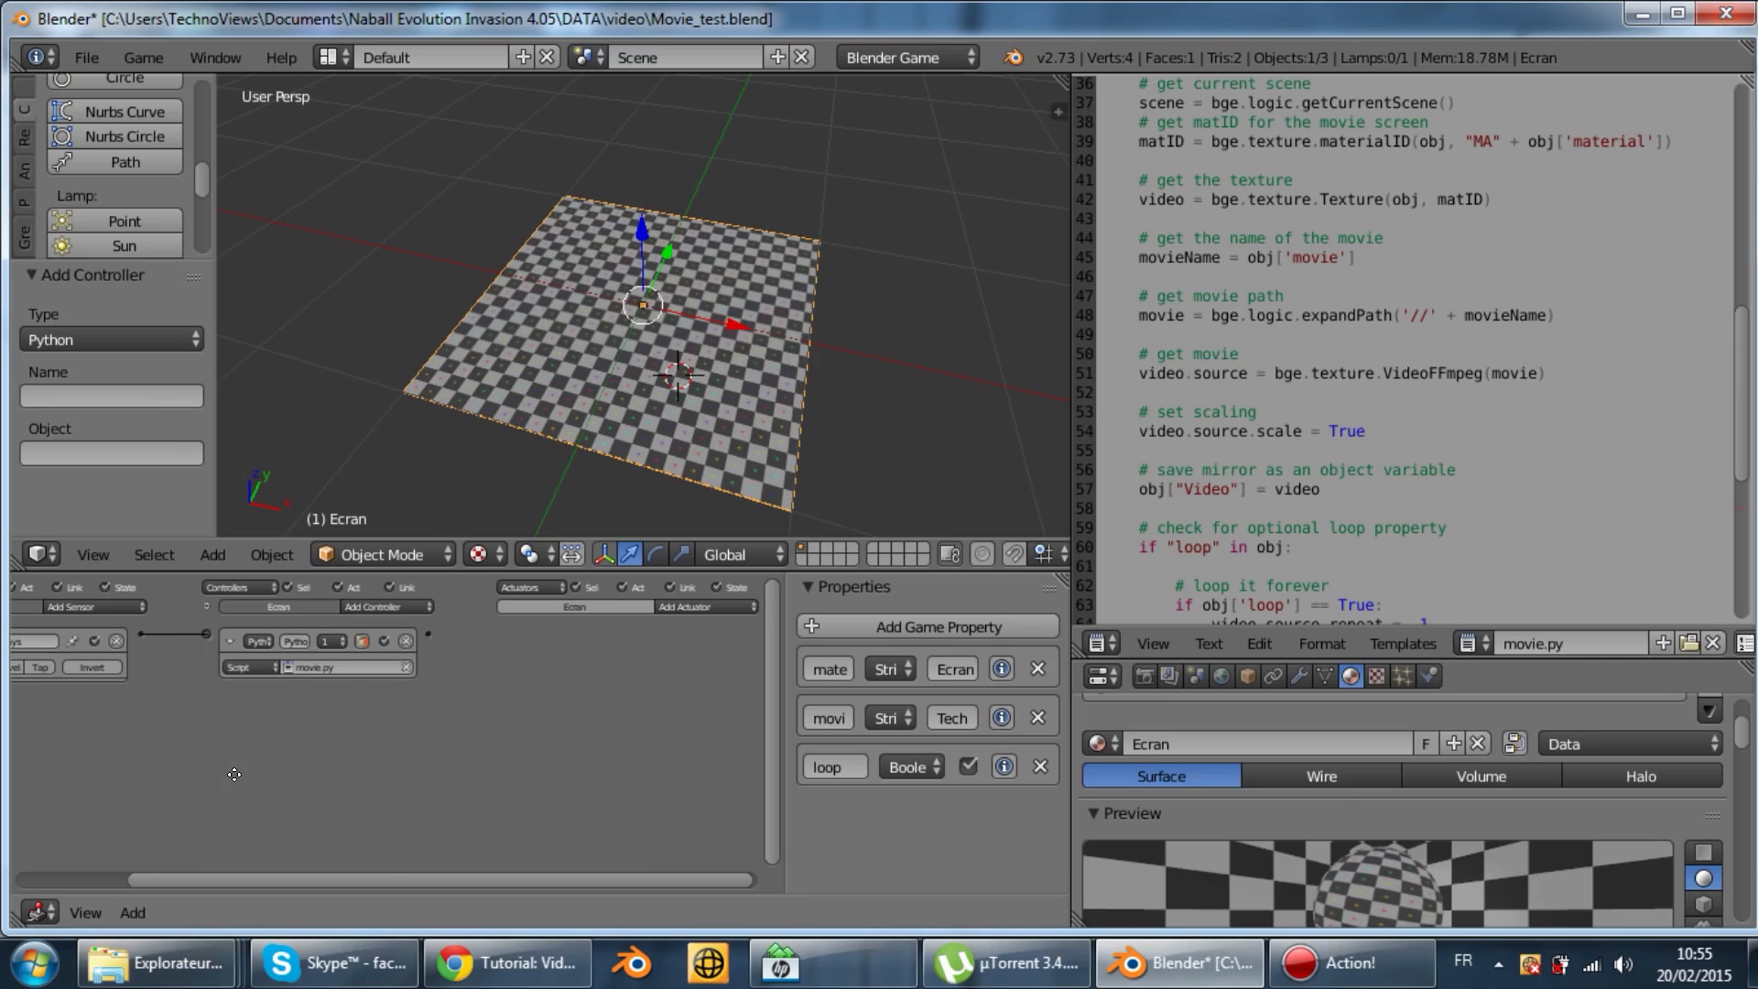
Add an And controller to Ecran and link the Always sensor to it
middle_drag(235, 777, 733, 782)
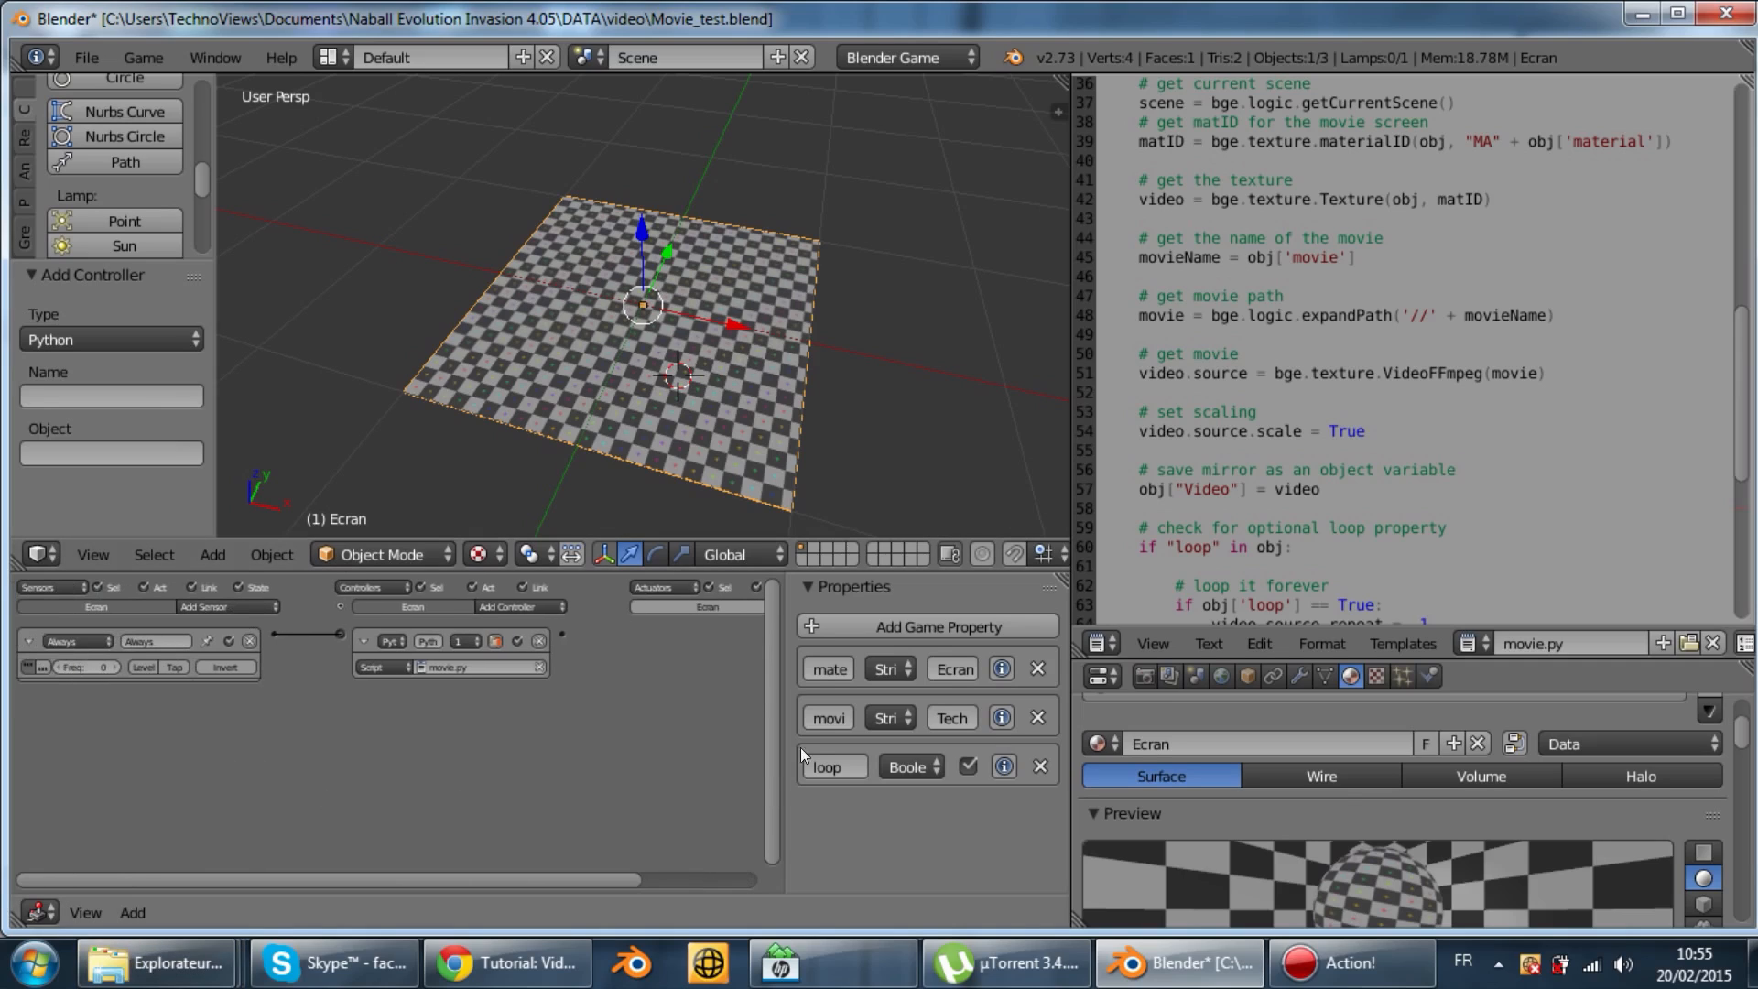
click(504, 606)
click(513, 626)
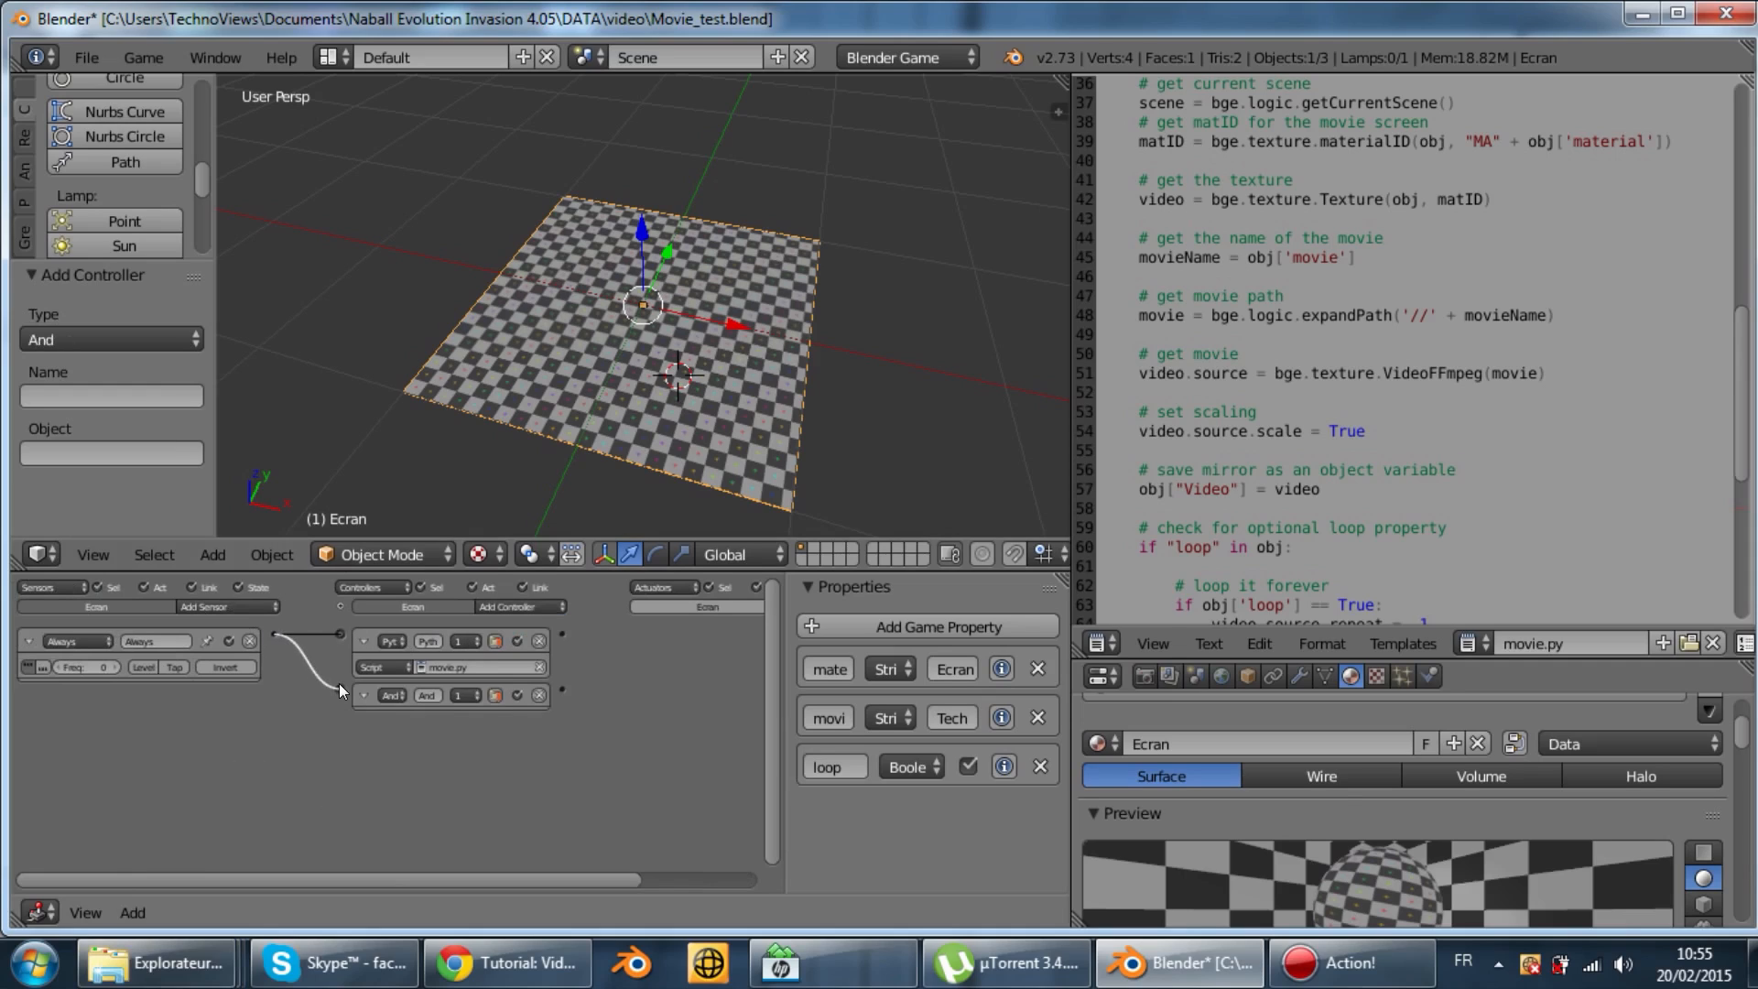
Add a Sound actuator to Ecran and link the And controller to it
middle_drag(541, 721, 403, 711)
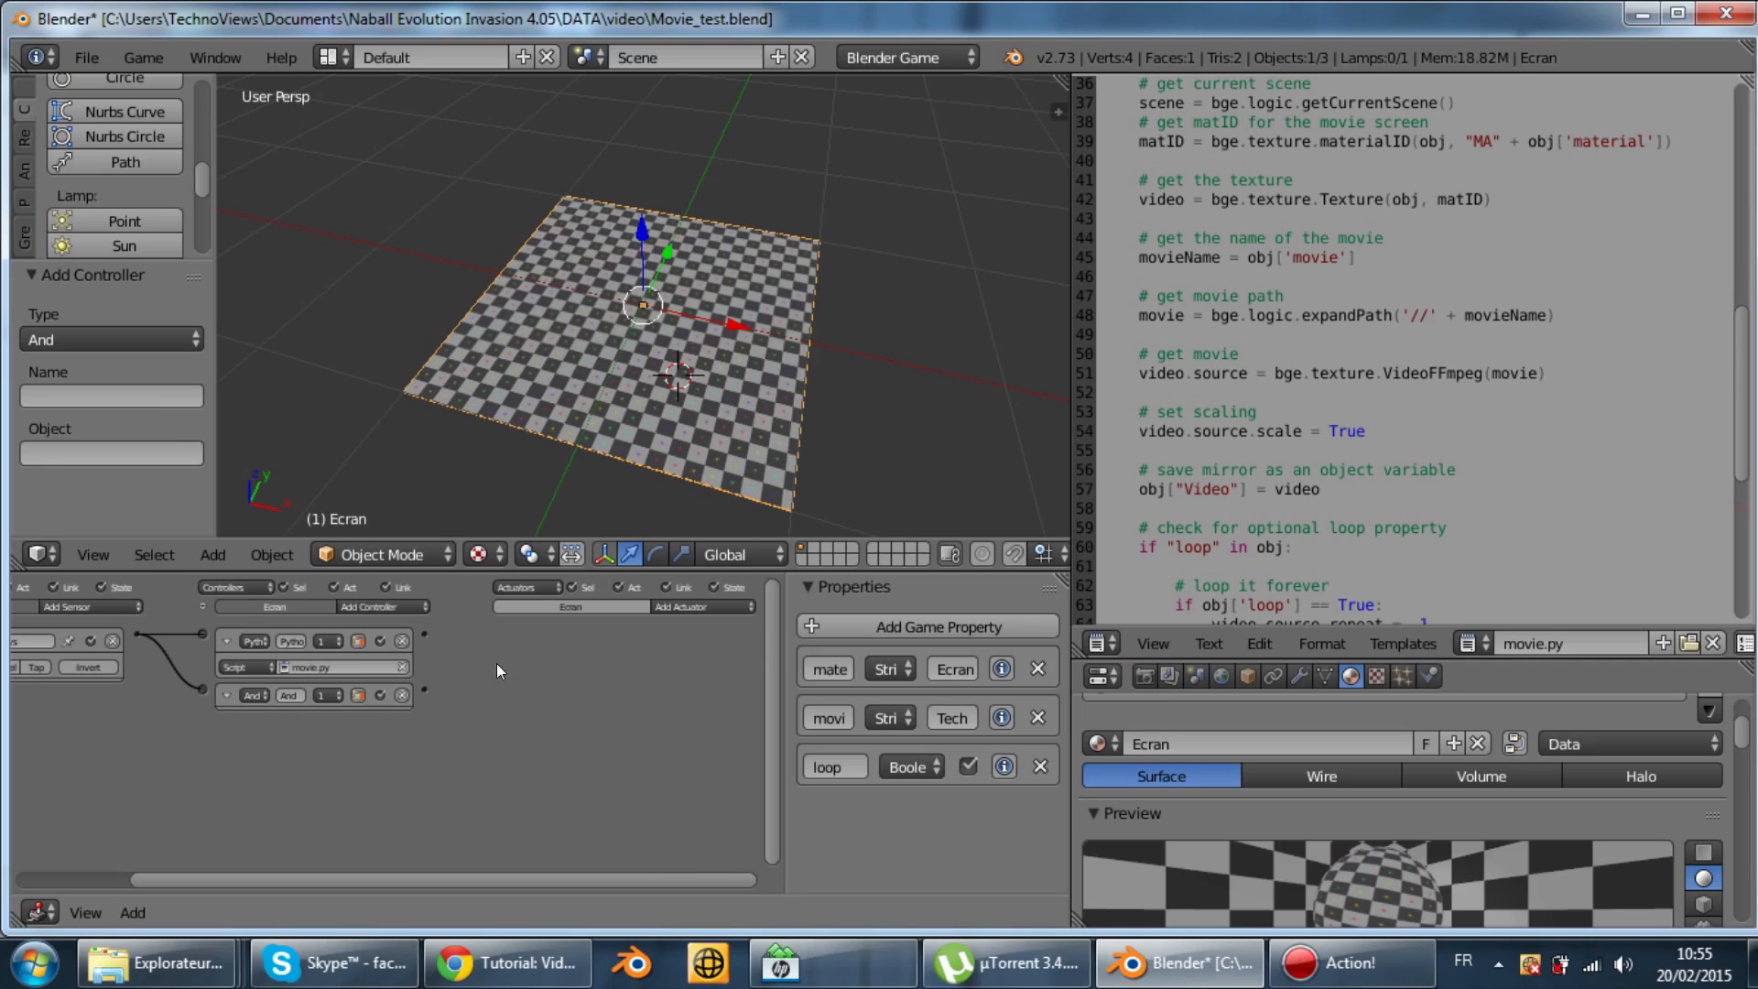
click(683, 608)
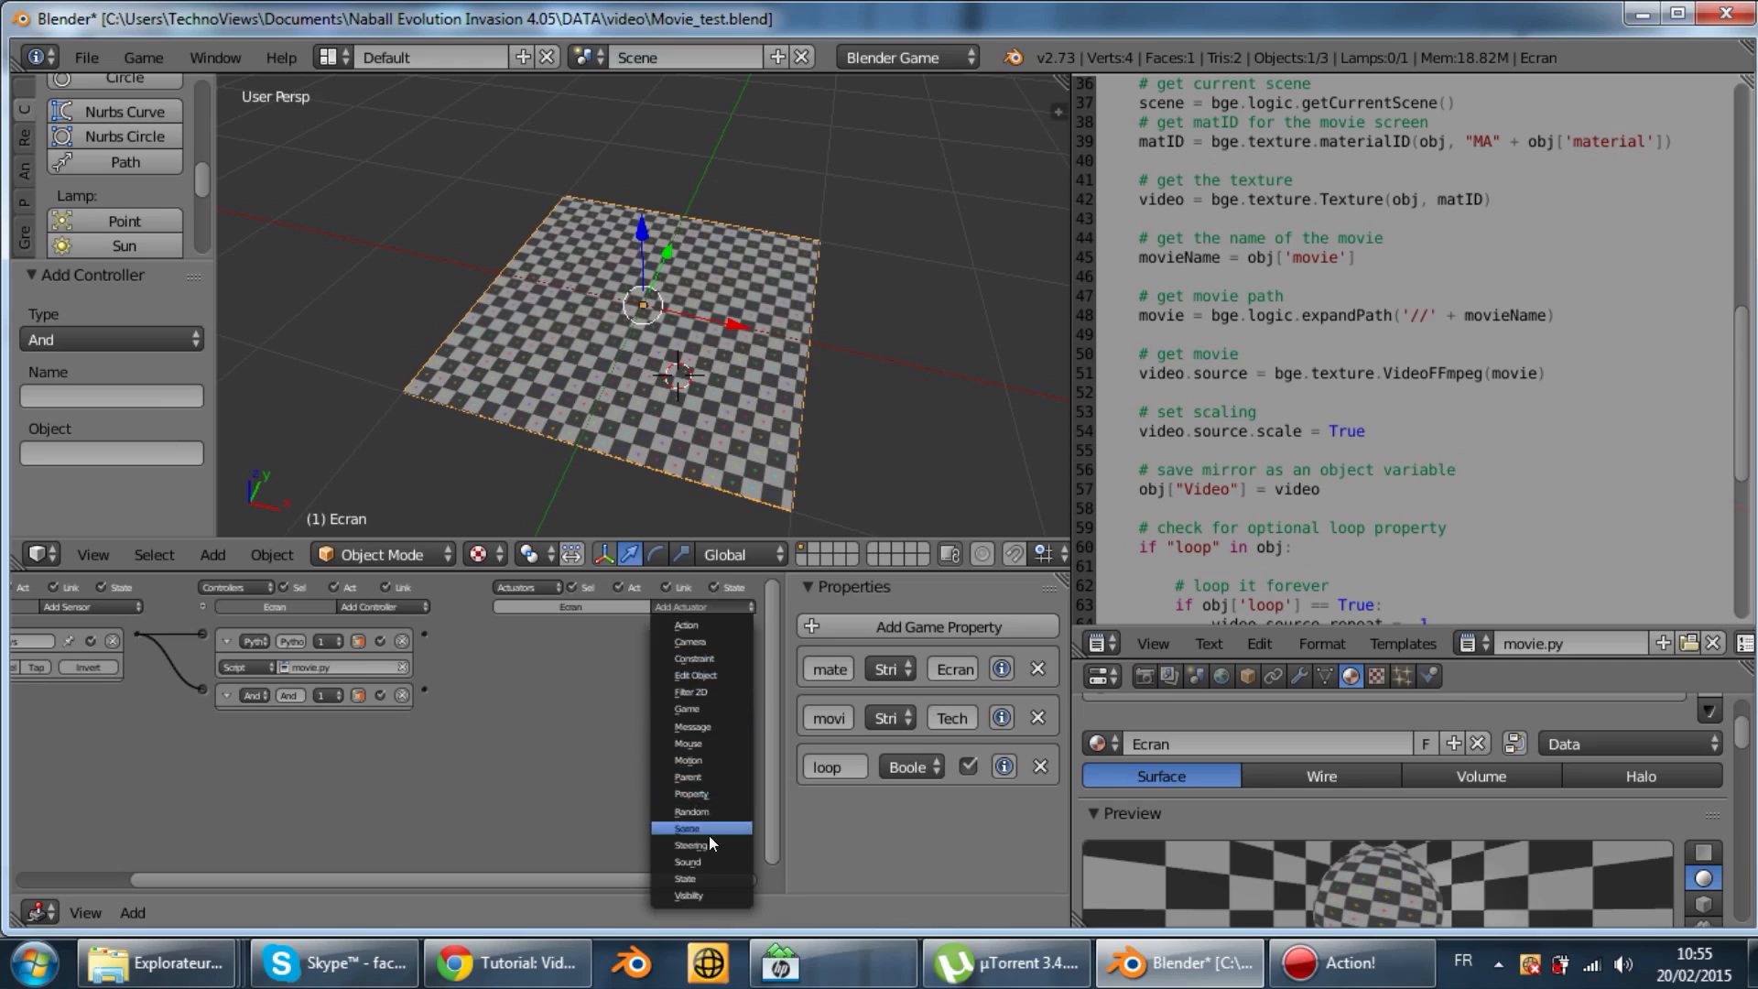
click(702, 861)
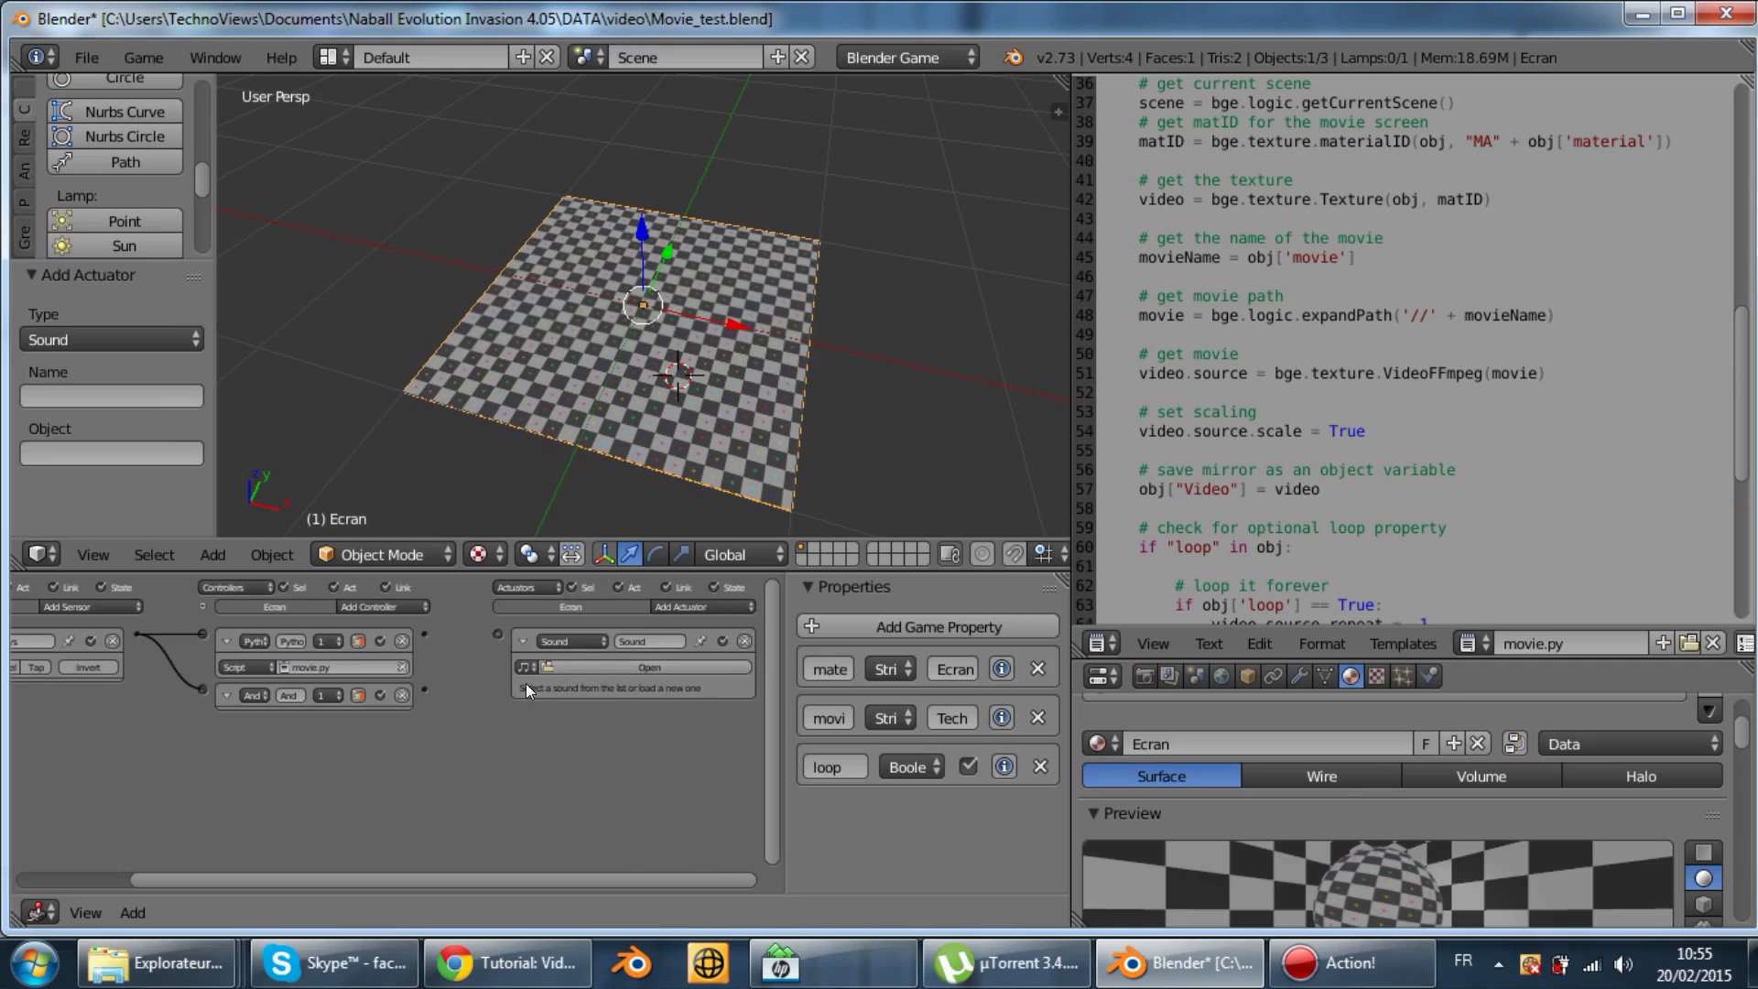
drag(471, 645, 499, 633)
Try to load TechnoViews.avi from the project's DATA\video folder as the Sound actuator's sound
click(573, 666)
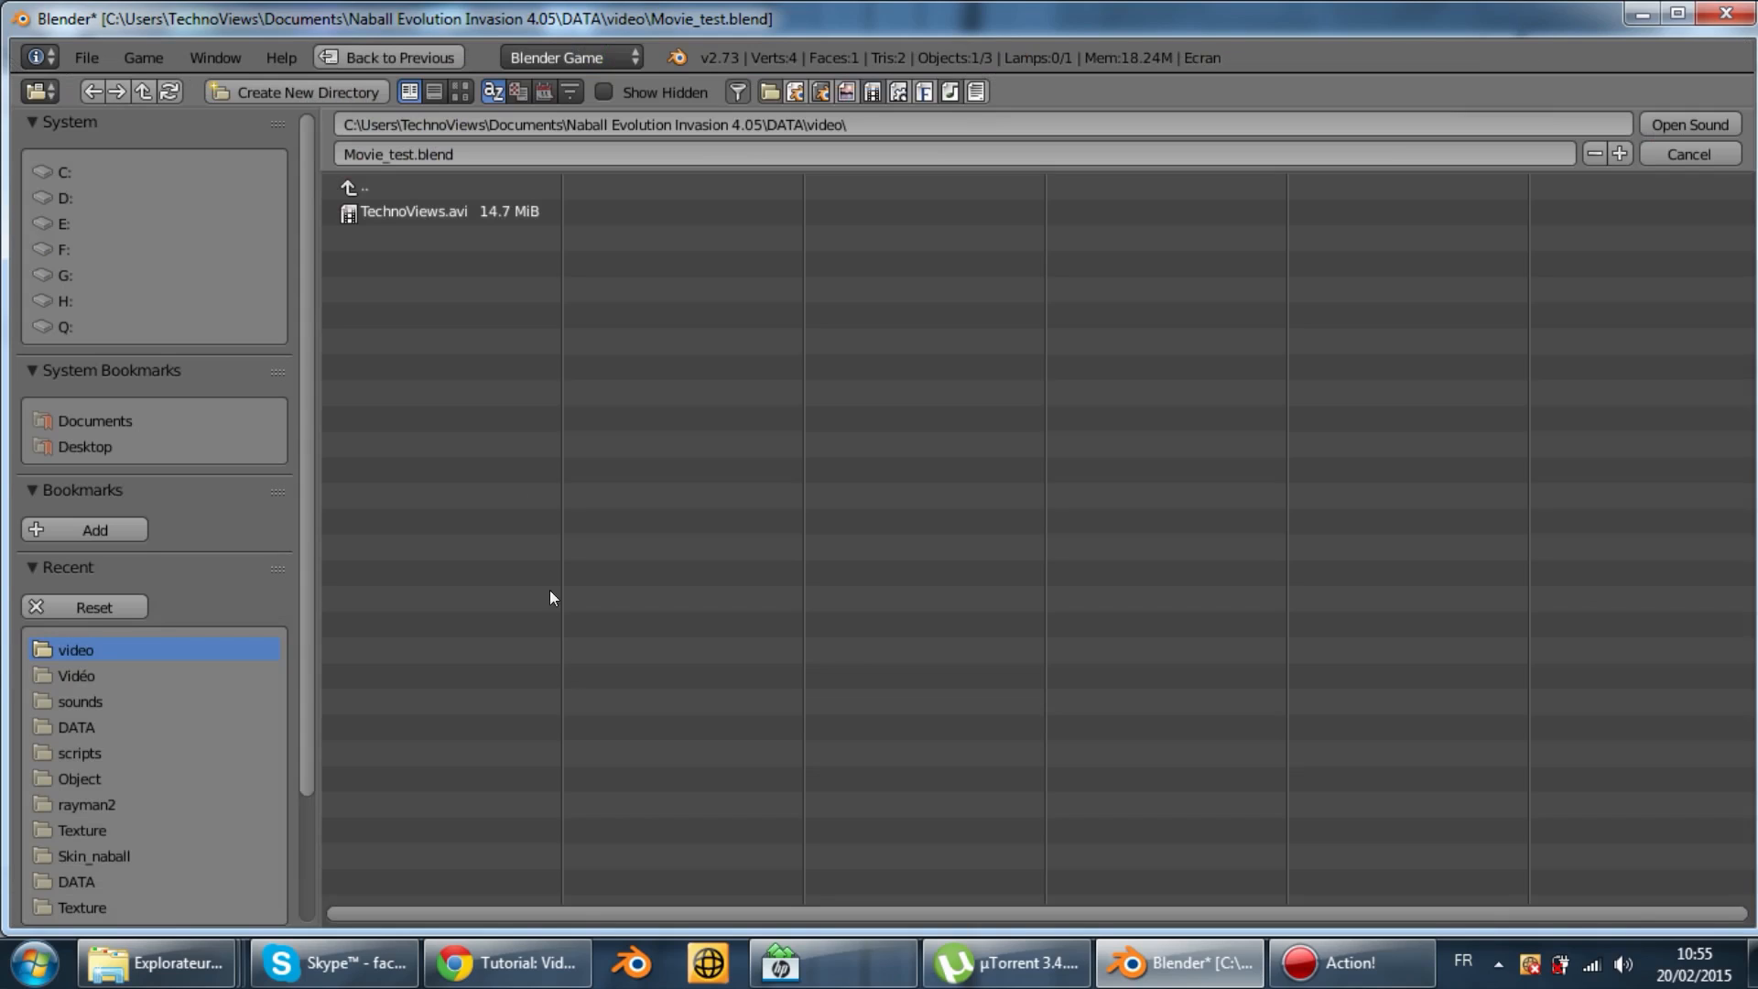
click(365, 188)
click(411, 212)
click(375, 188)
click(375, 188)
click(384, 189)
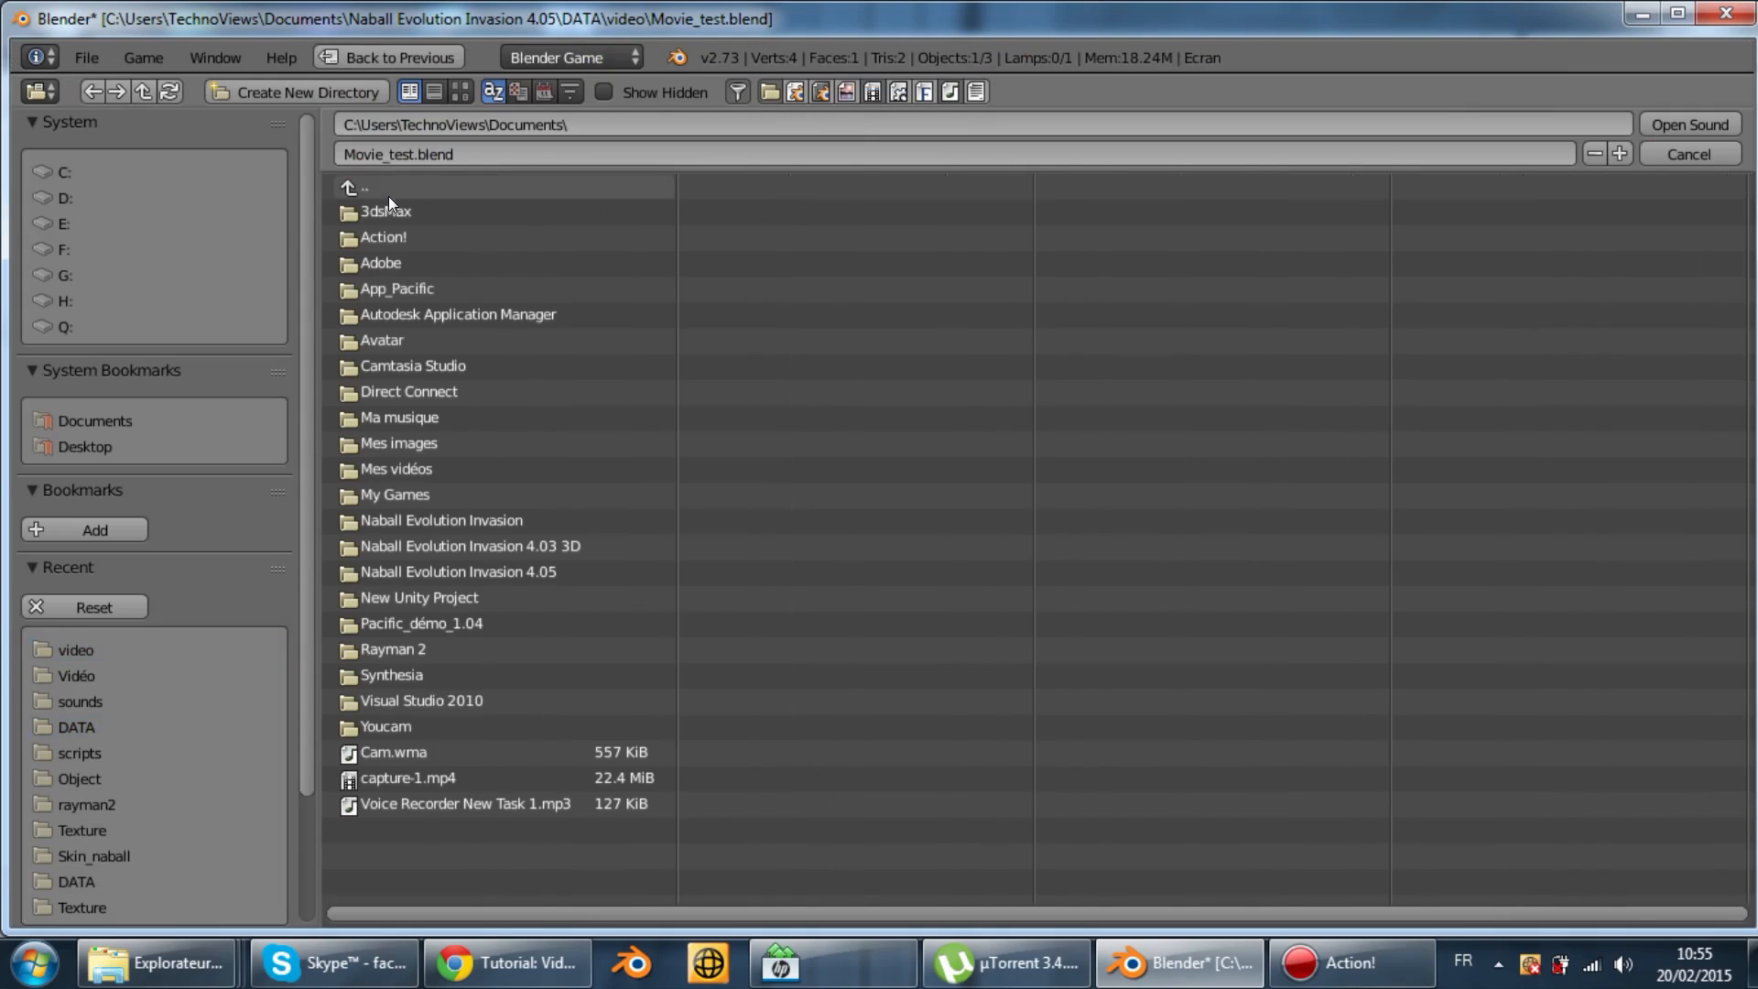
click(441, 569)
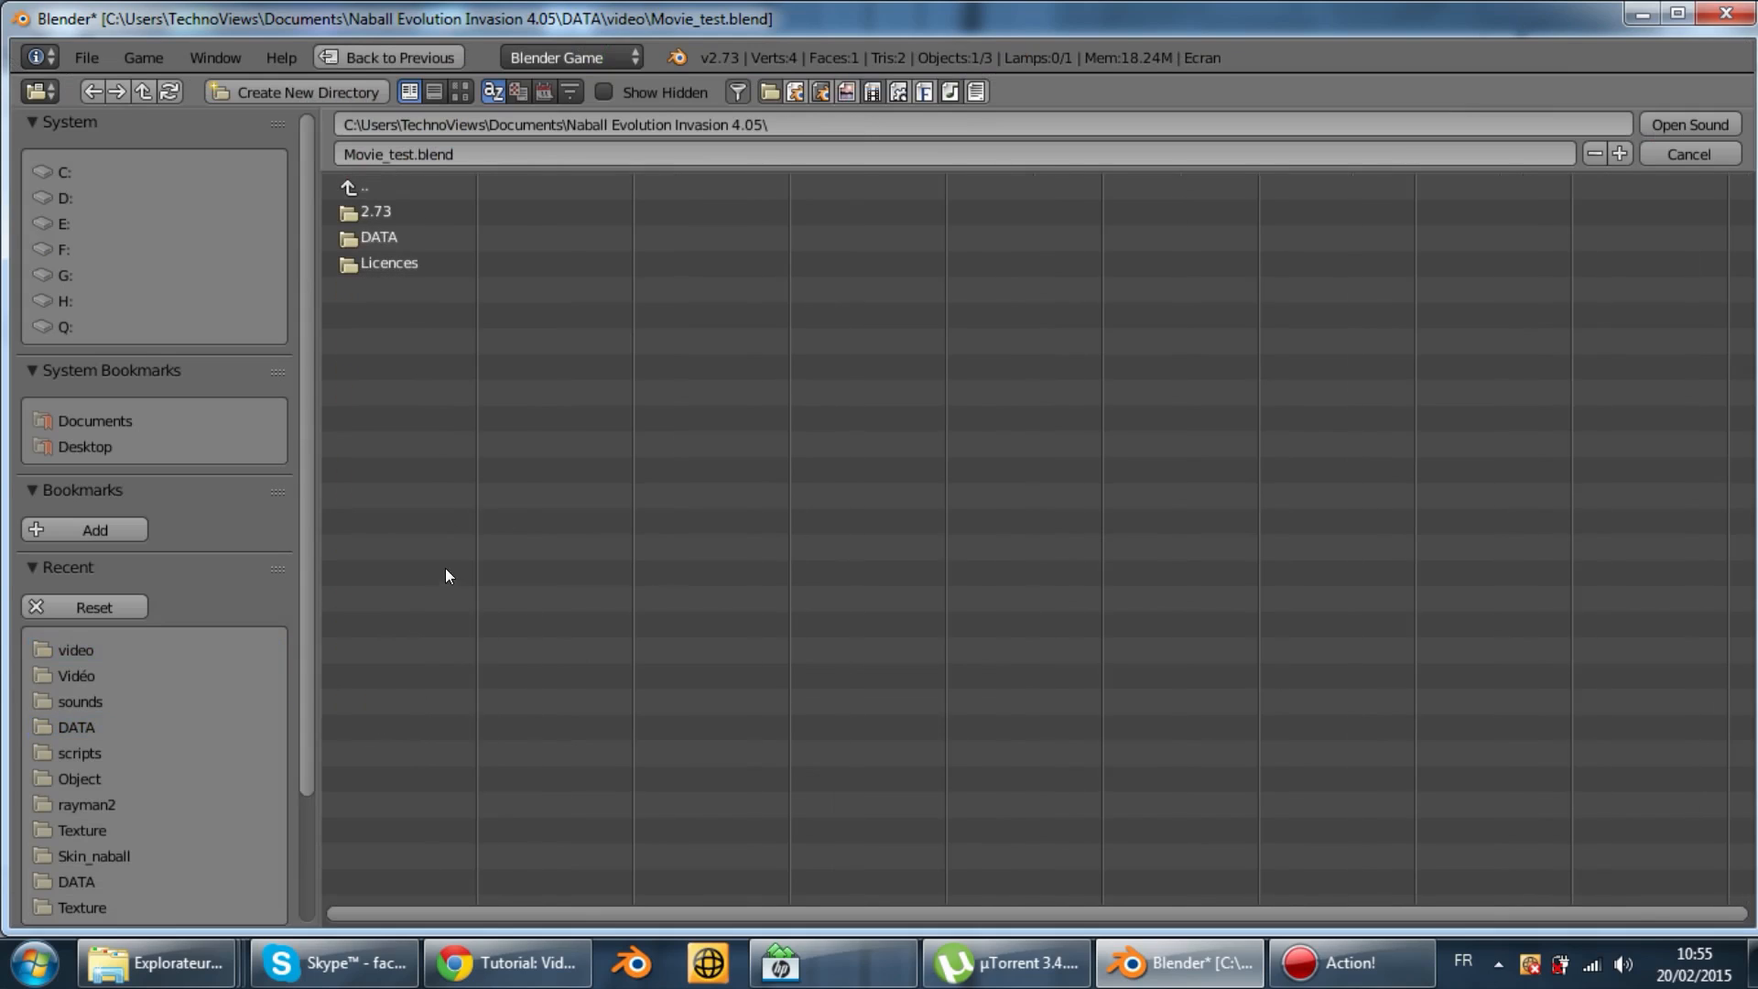
click(383, 242)
click(392, 365)
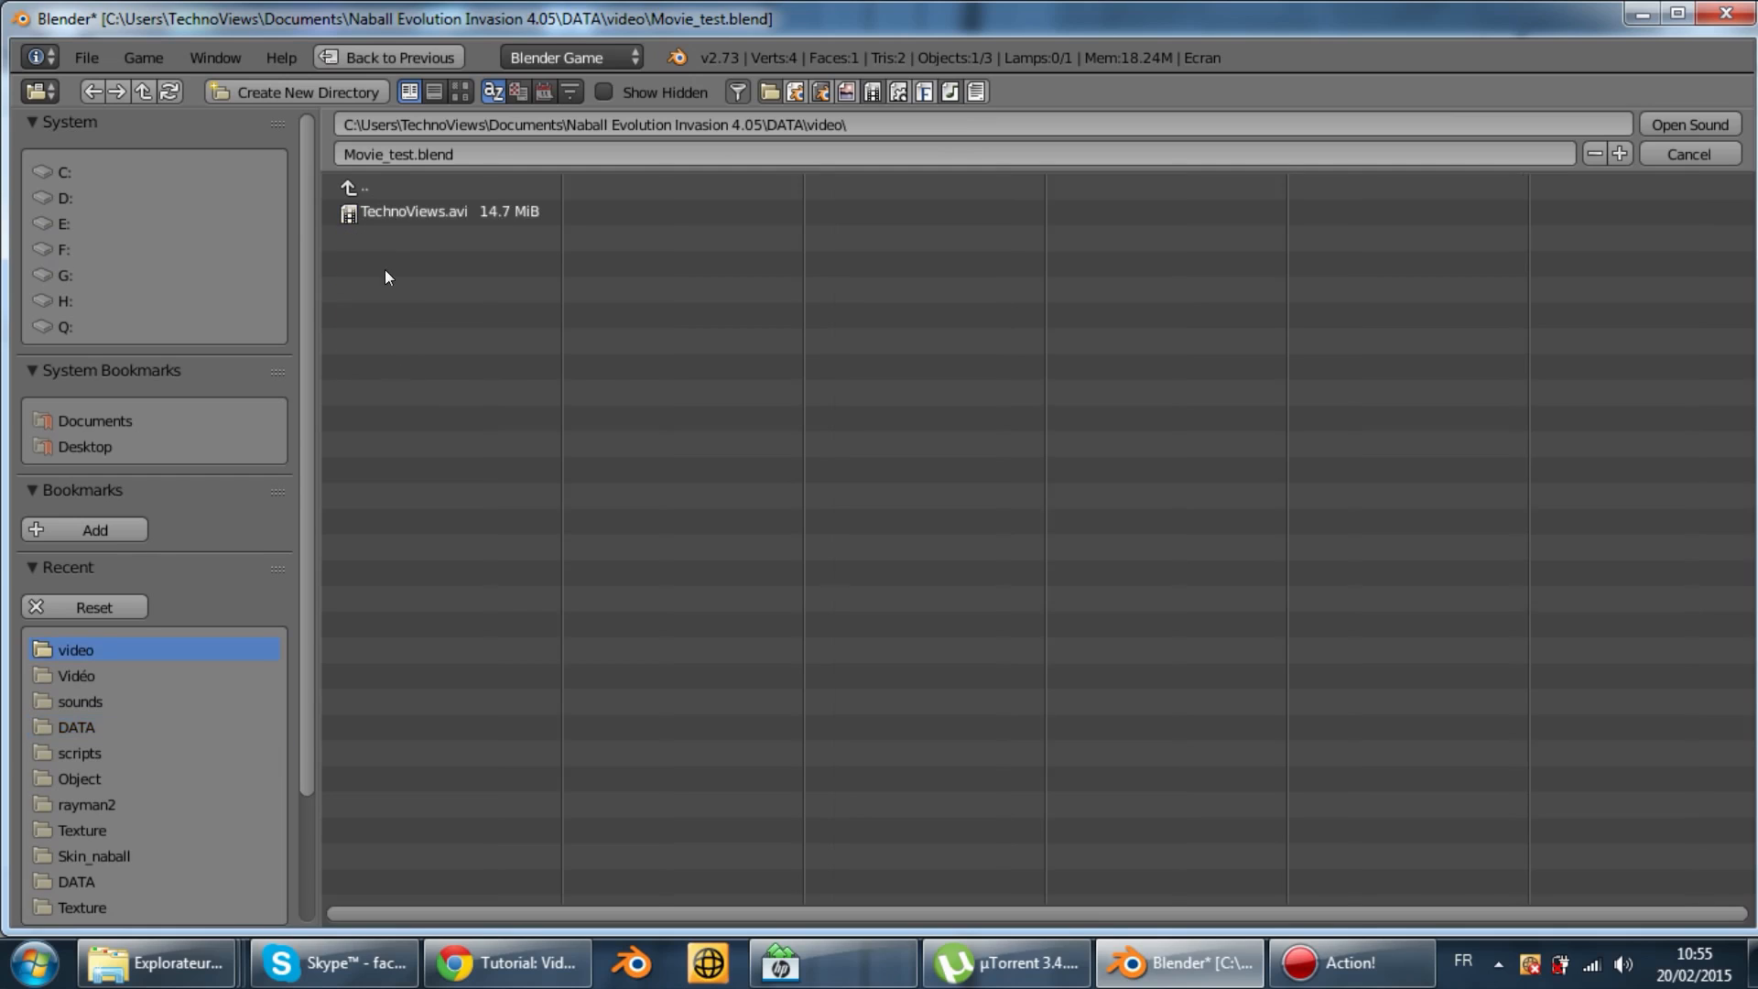
double_click(414, 205)
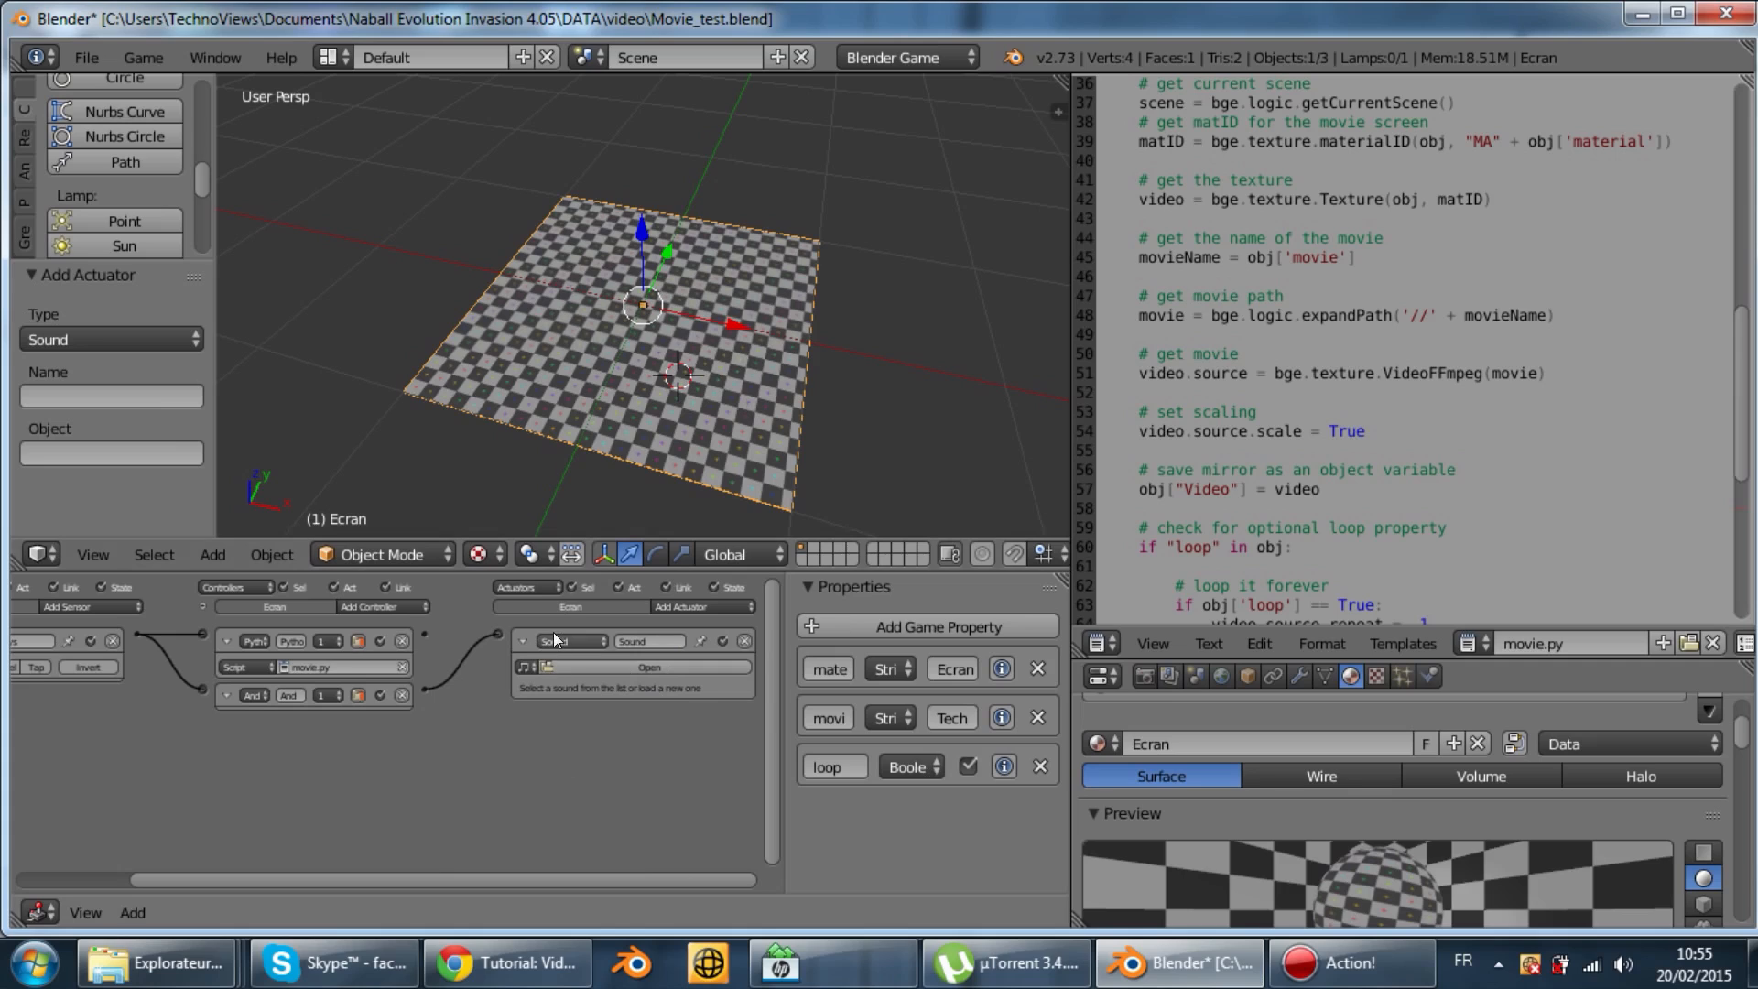
click(555, 666)
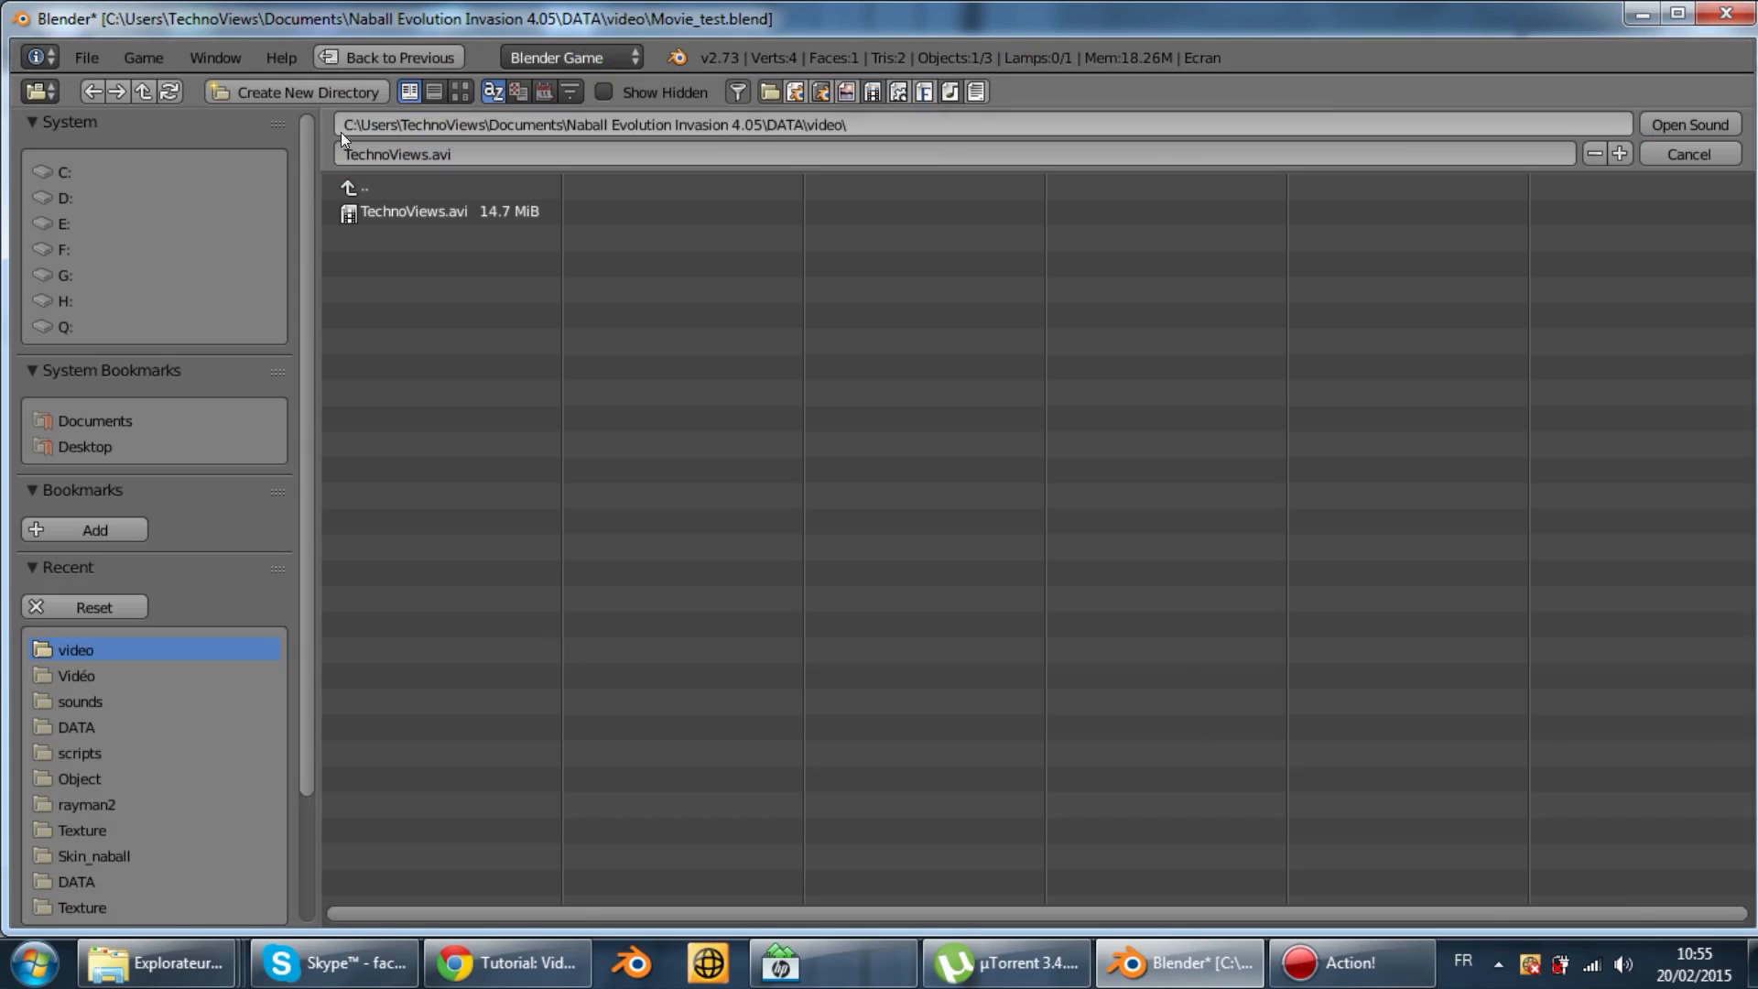
click(379, 187)
click(364, 59)
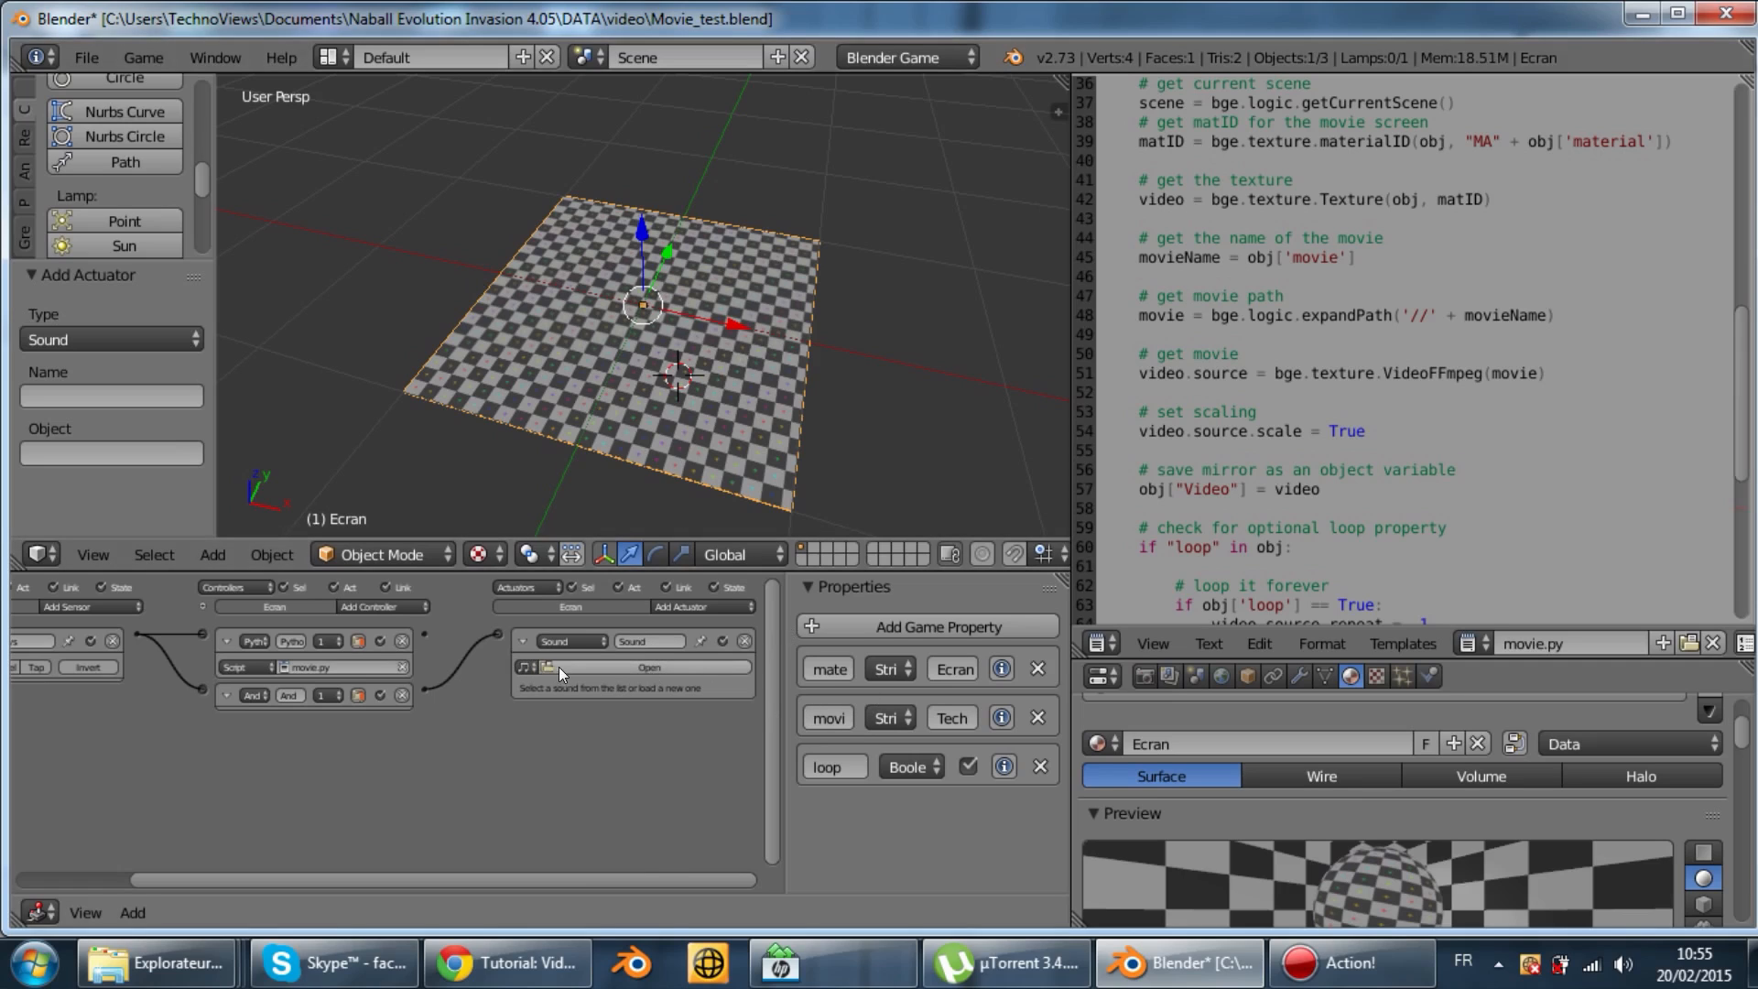
scroll(895, 362, up, 1)
middle_drag(894, 357, 883, 498)
middle_drag(760, 411, 838, 263)
scroll(790, 373, down, 3)
middle_drag(790, 372, 749, 194)
scroll(778, 466, up, 3)
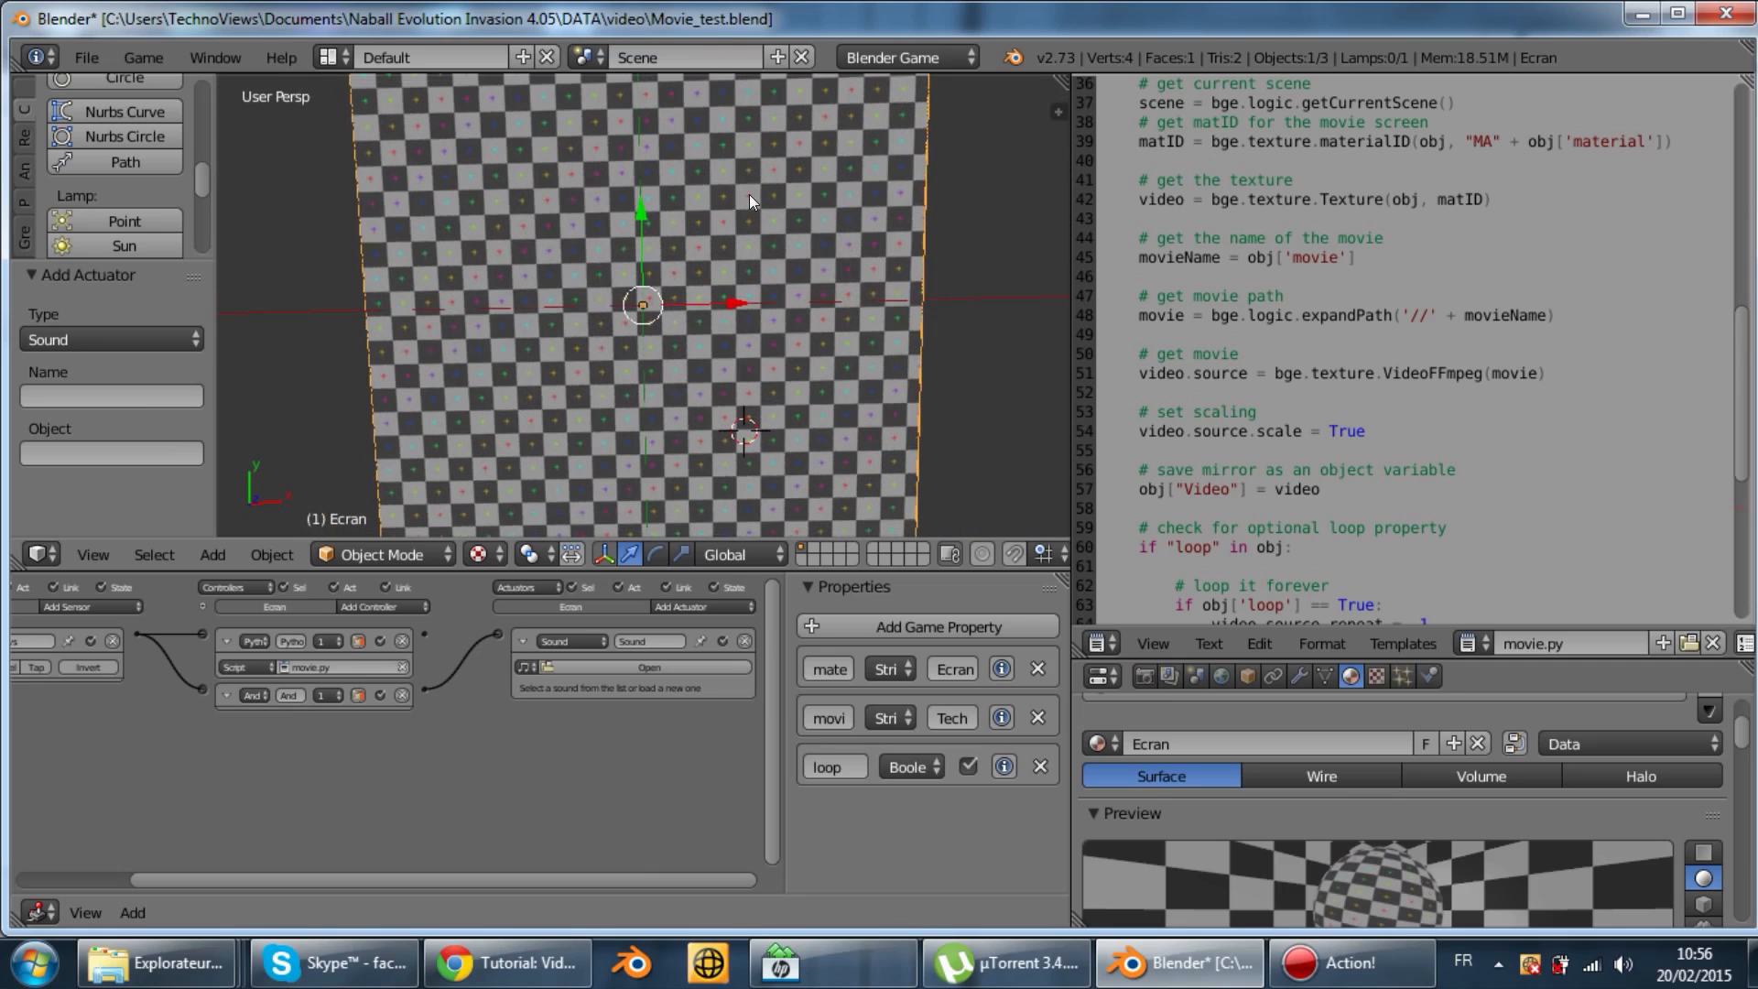
scroll(802, 348, down, 3)
scroll(799, 356, up, 3)
middle_drag(773, 363, 720, 433)
scroll(720, 433, up, 8)
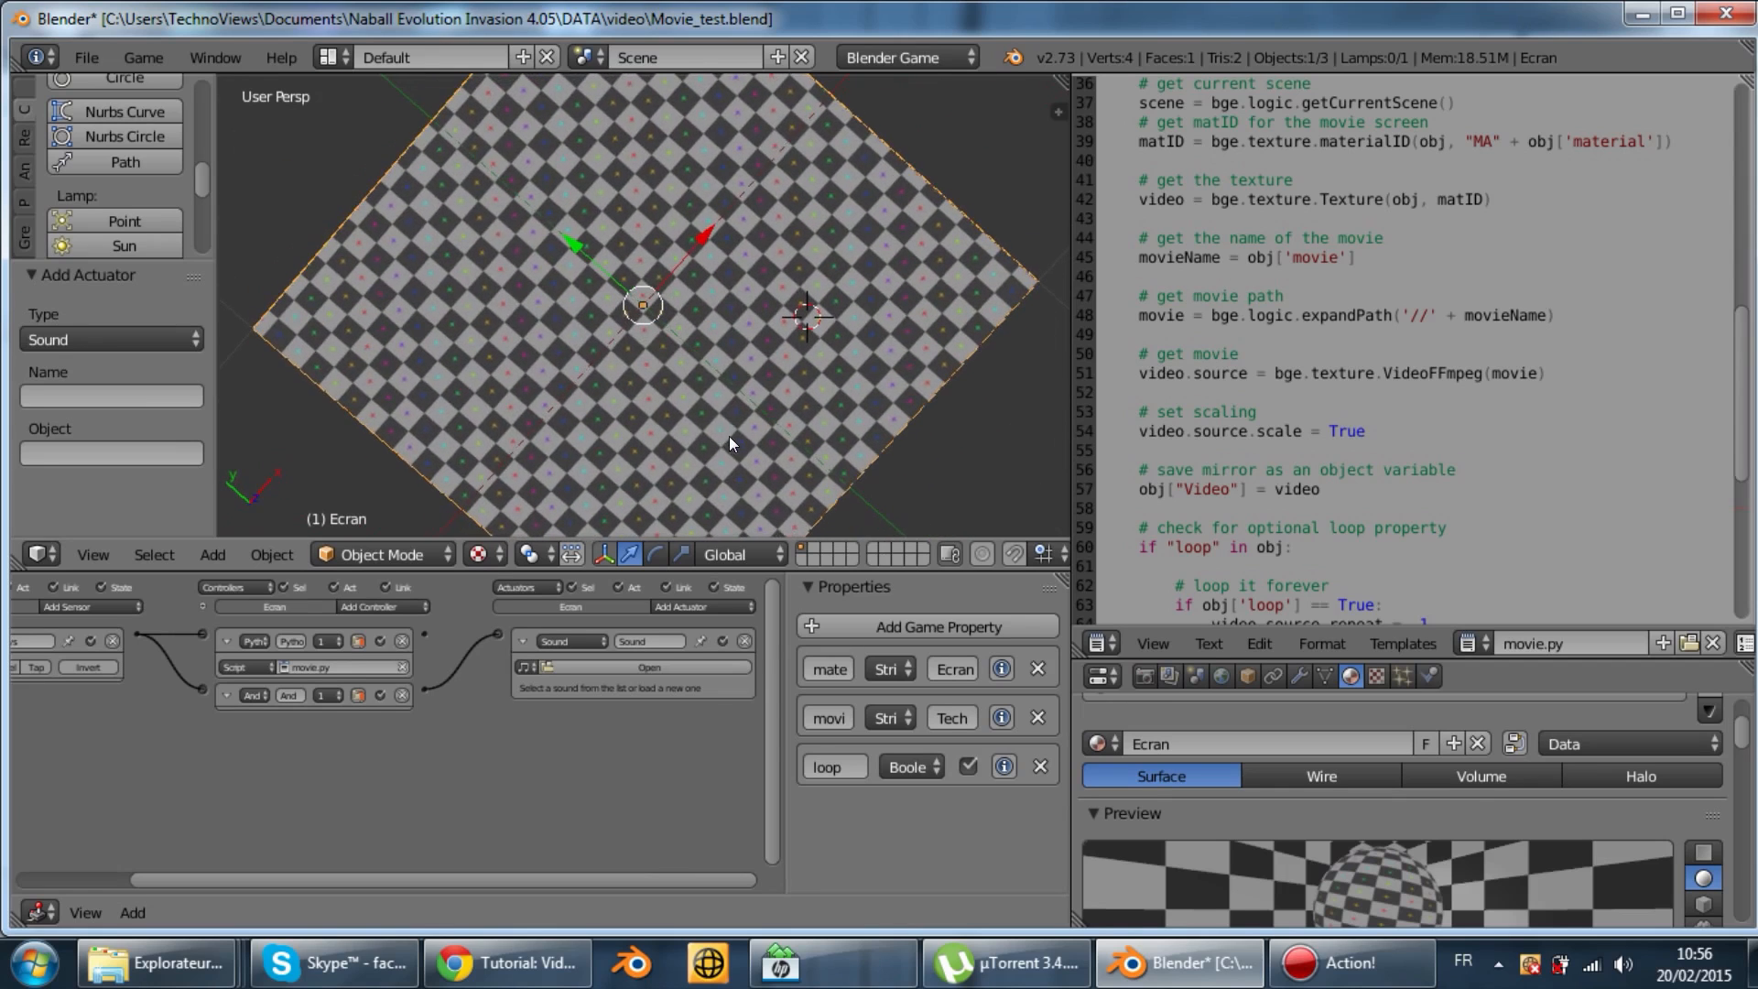
scroll(714, 397, down, 10)
middle_drag(714, 398, 765, 403)
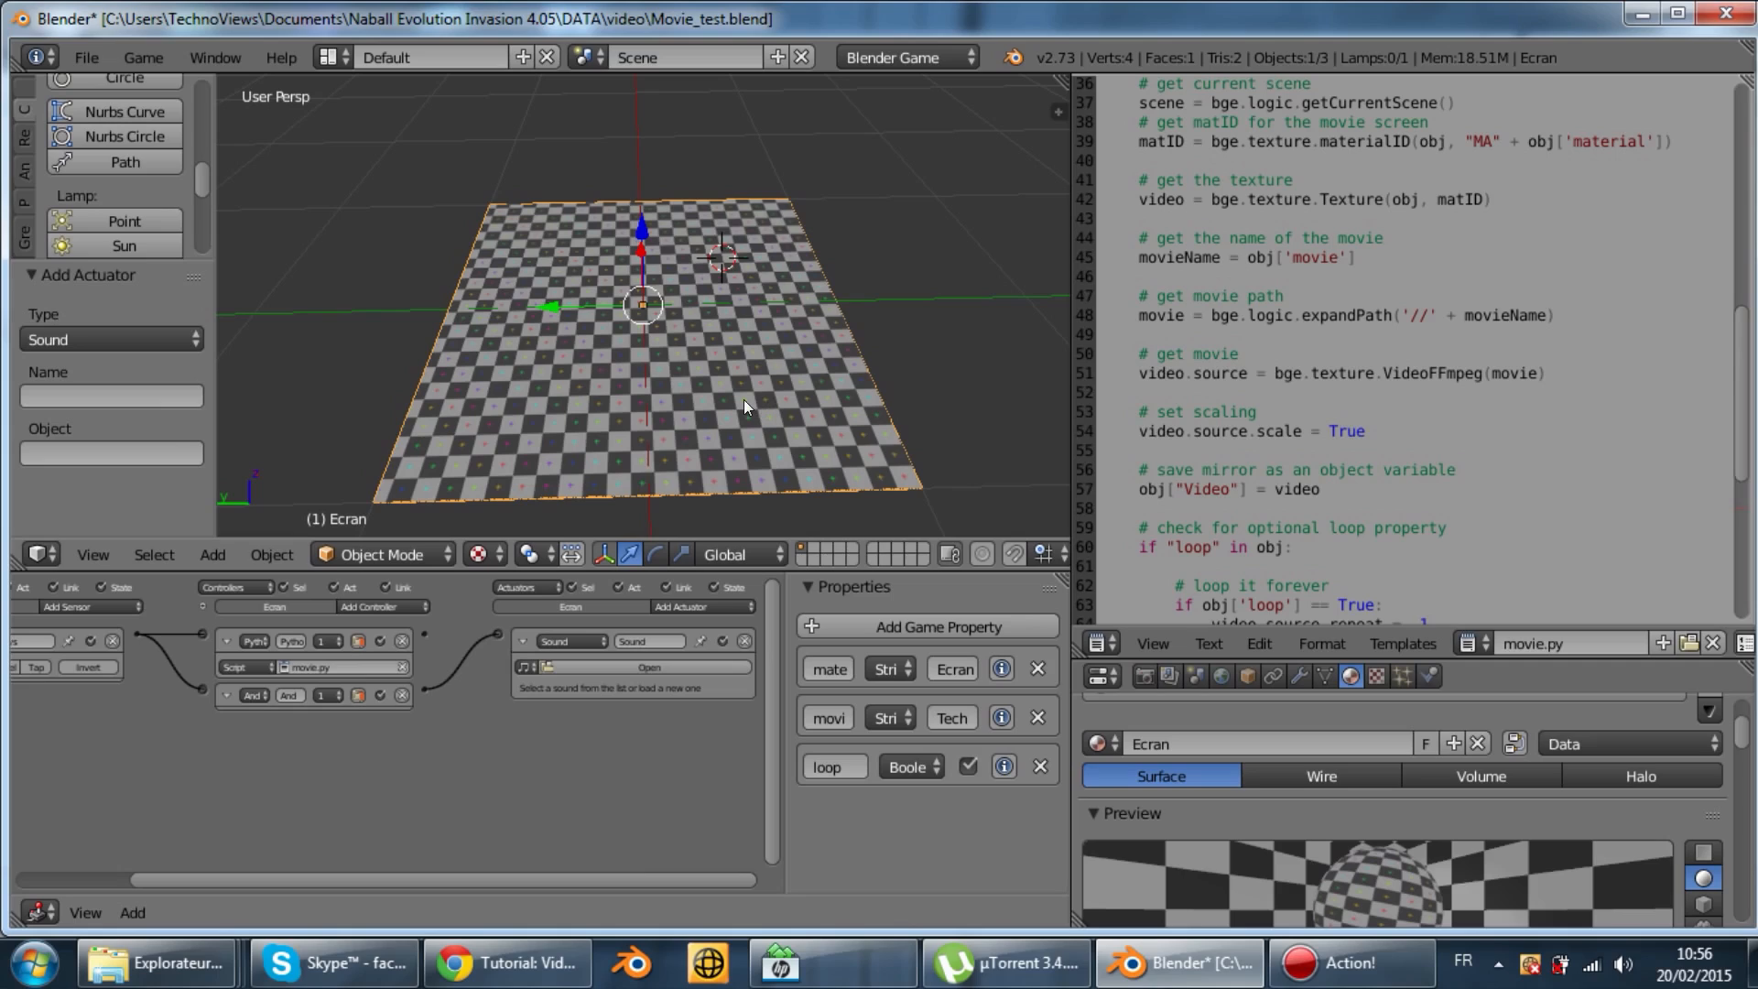